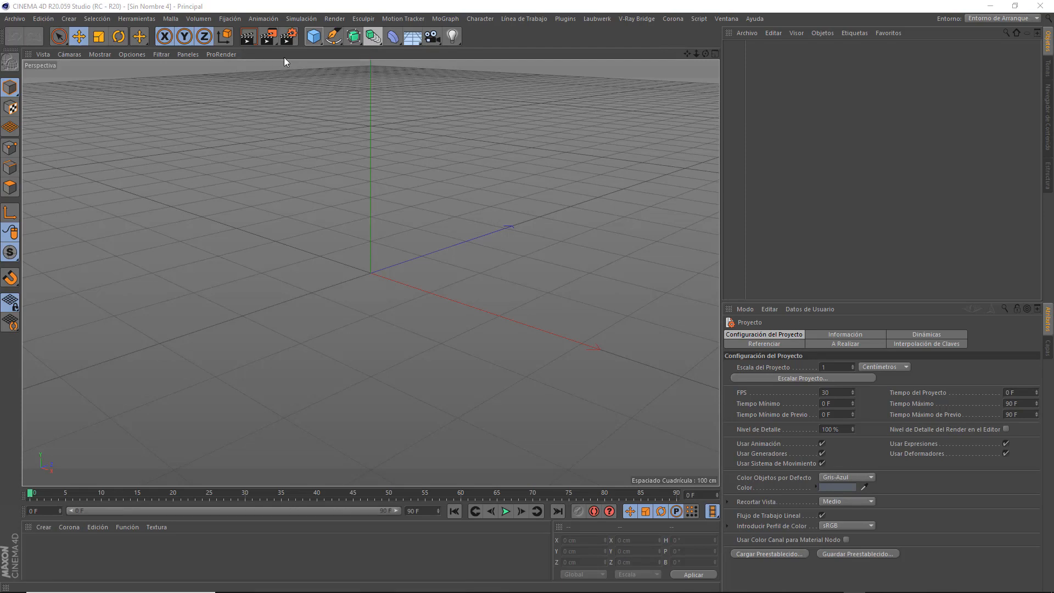
Add a plane to the empty scene and set its width and height to 800 cm.
click(311, 40)
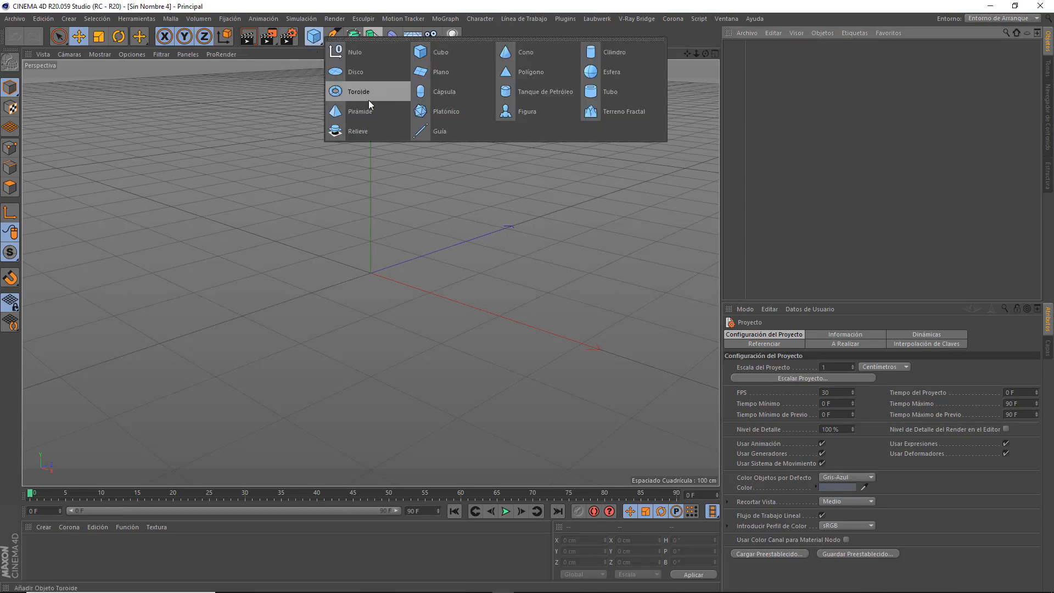
click(430, 70)
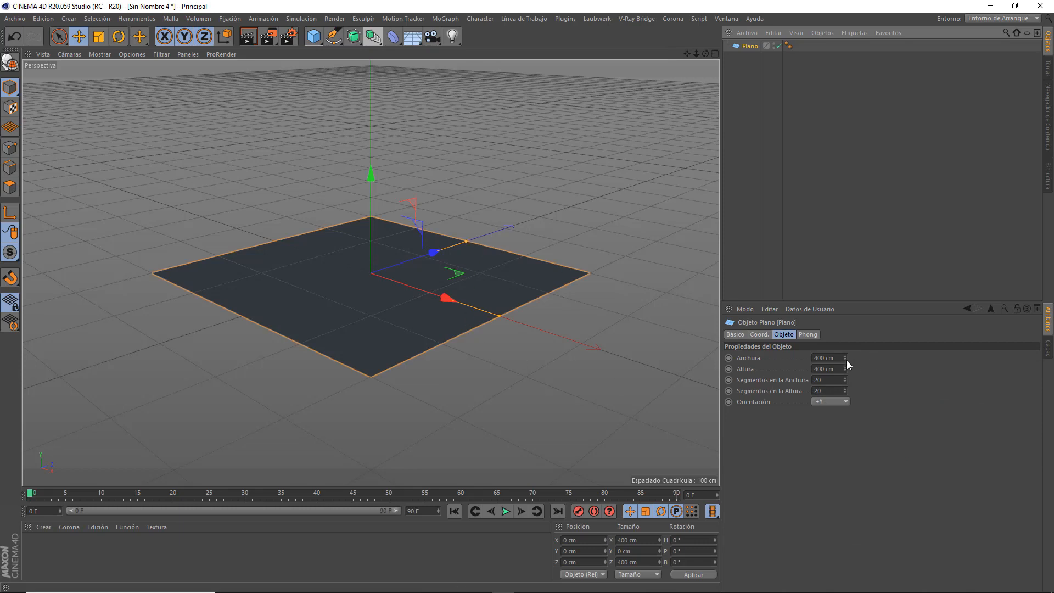
double_click(829, 358)
text(800)
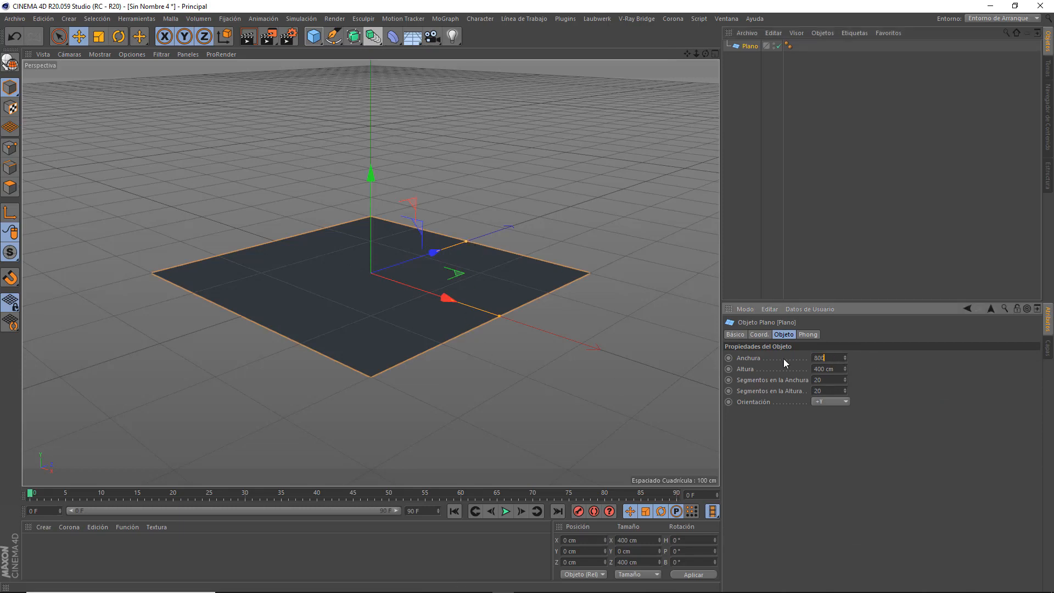
key(Tab)
text(800)
key(Return)
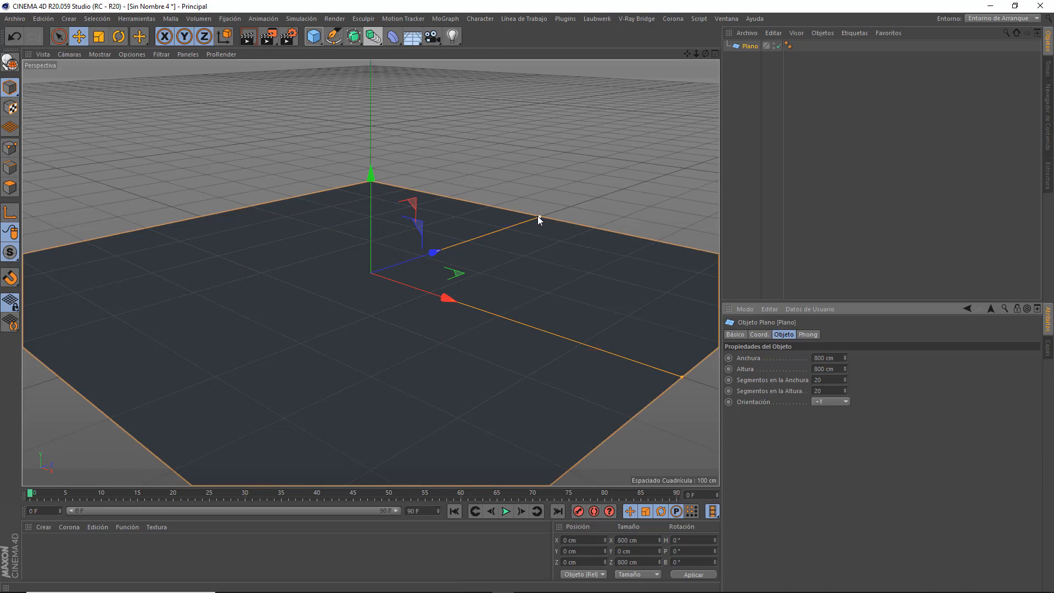
Stretch the plane to about 1099 cm wide and 1476 cm high, and shift it to about -15 cm in X.
drag(539, 217, 624, 159)
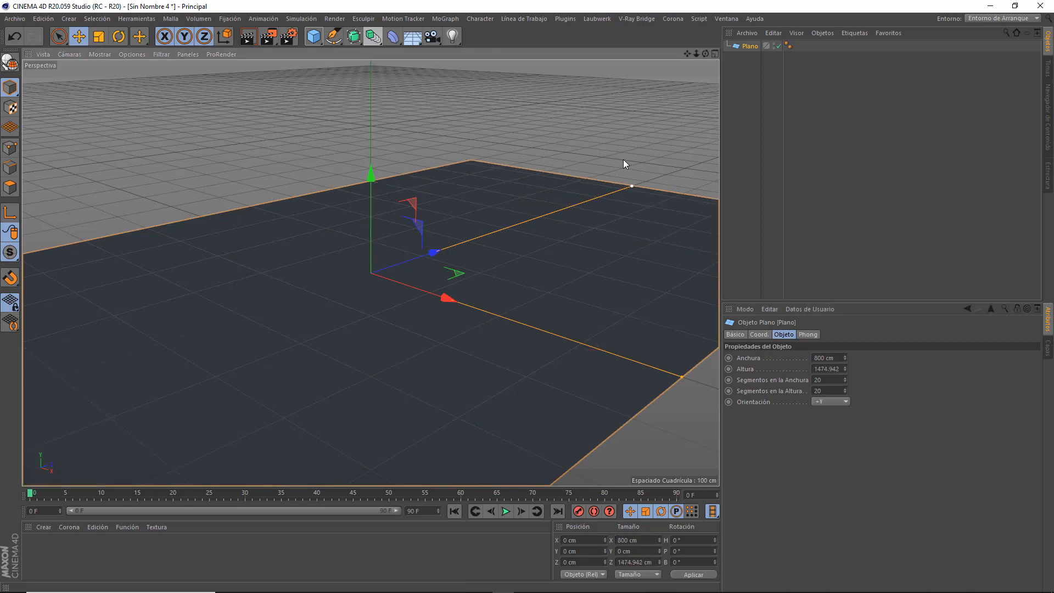
drag(681, 377, 762, 406)
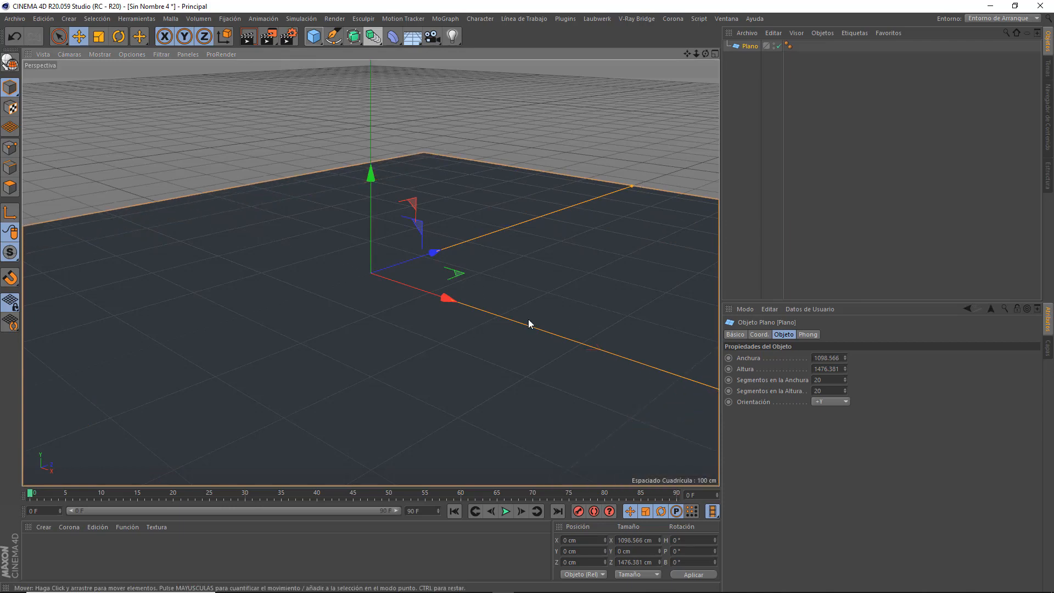
mouse_move(447, 297)
mouse_down()
mouse_move(359, 259)
mouse_move(442, 281)
mouse_up()
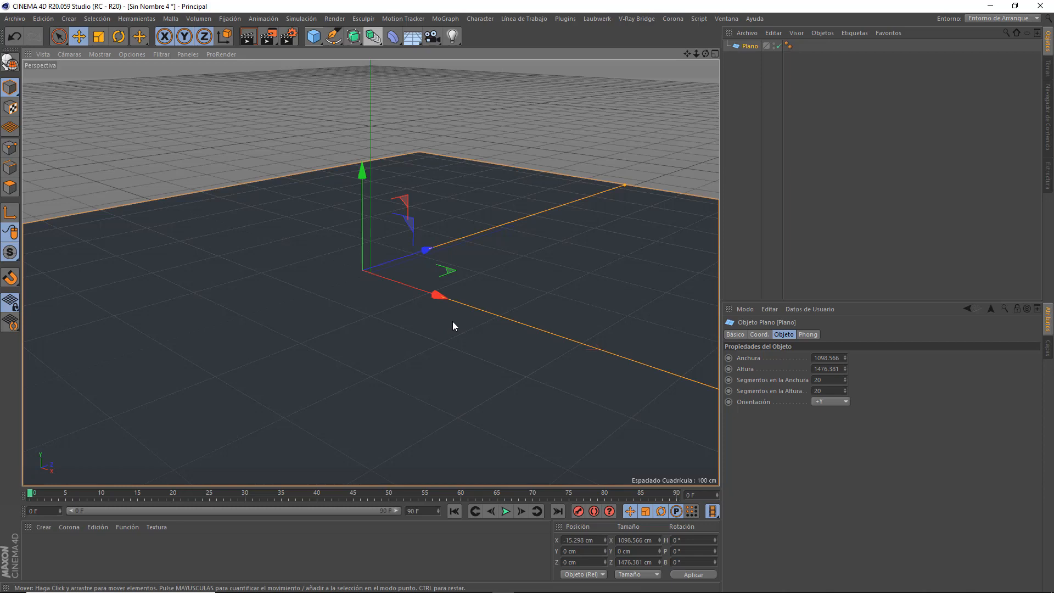
Load the Car - Hot Hatch - Dosch Design model from the Visualize 3D Objects presets into the scene.
click(1047, 125)
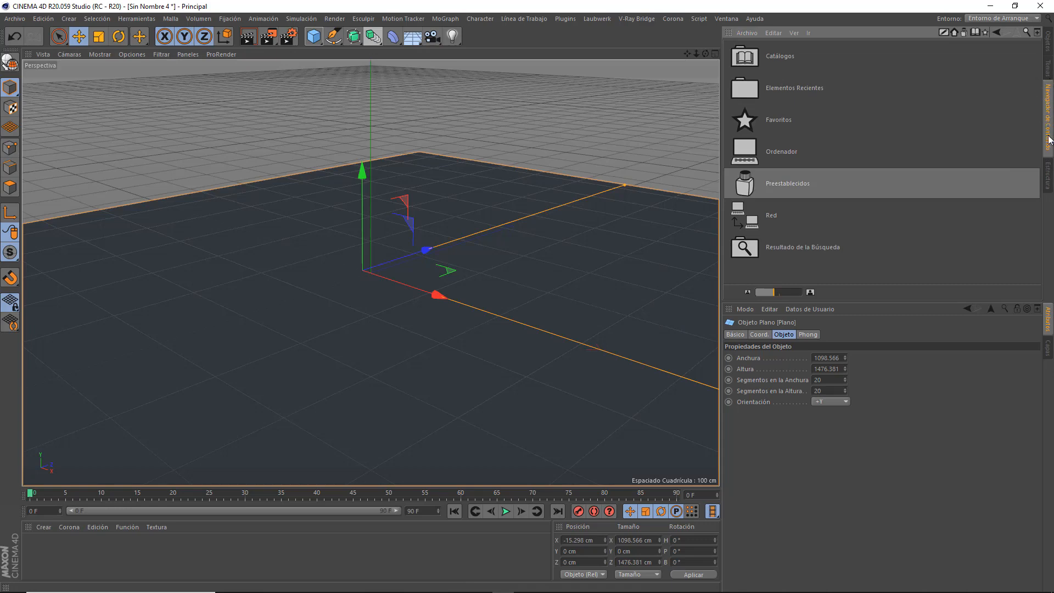
double_click(747, 185)
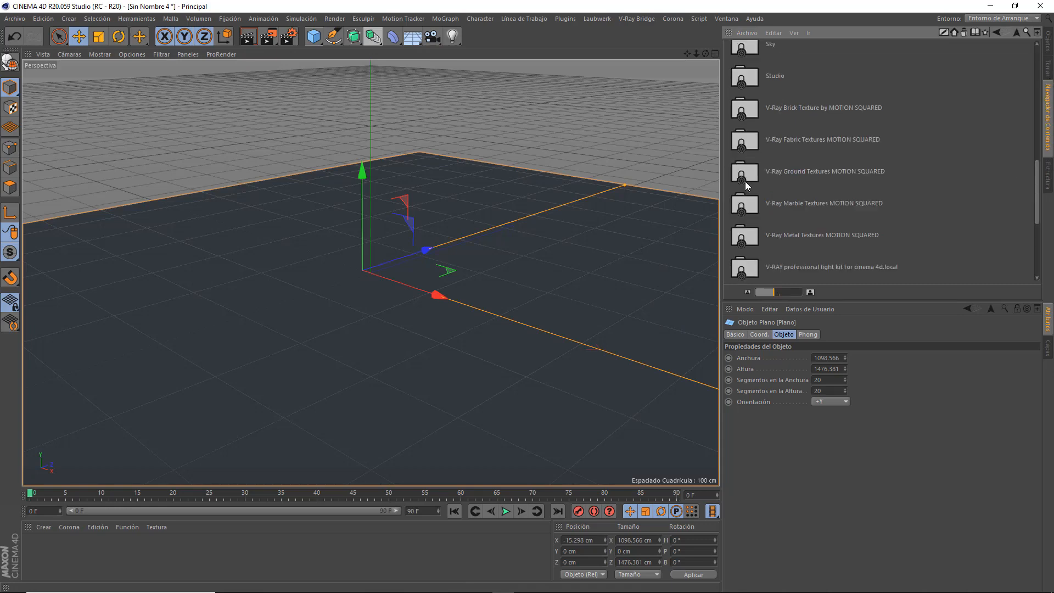
drag(1037, 184, 1038, 236)
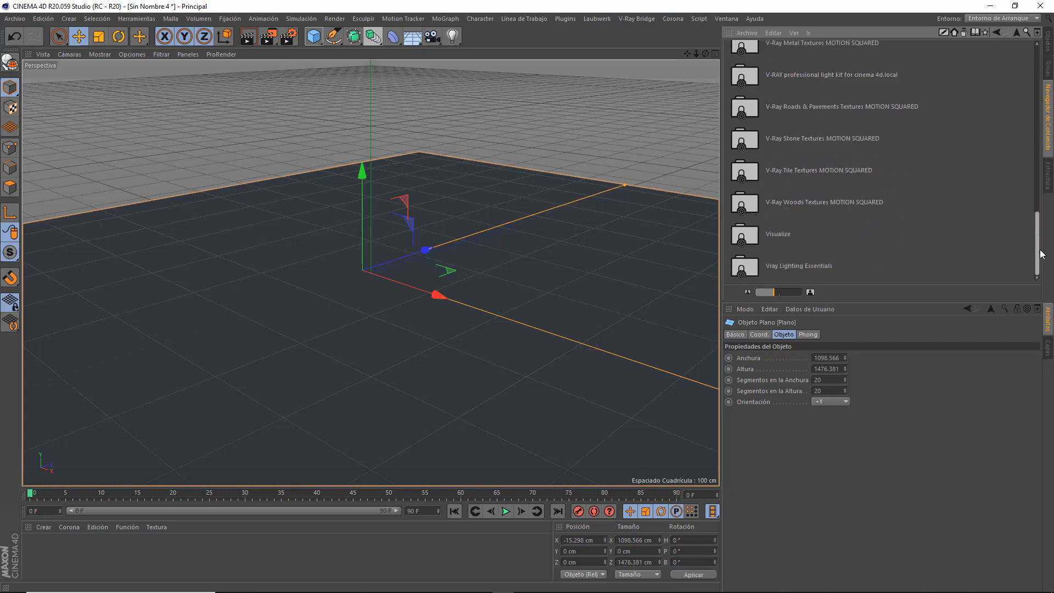
double_click(752, 236)
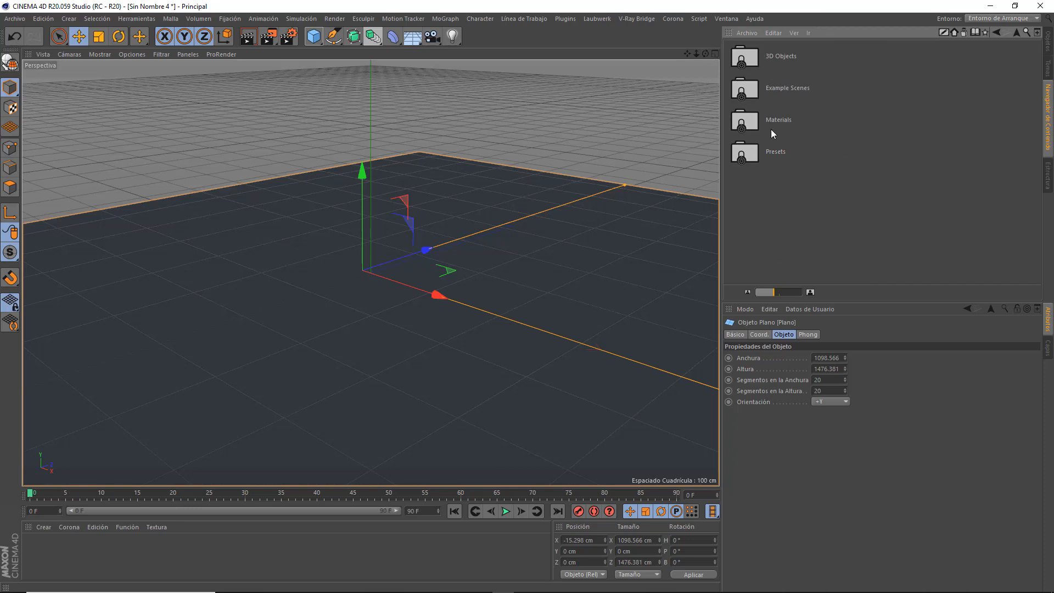
double_click(751, 51)
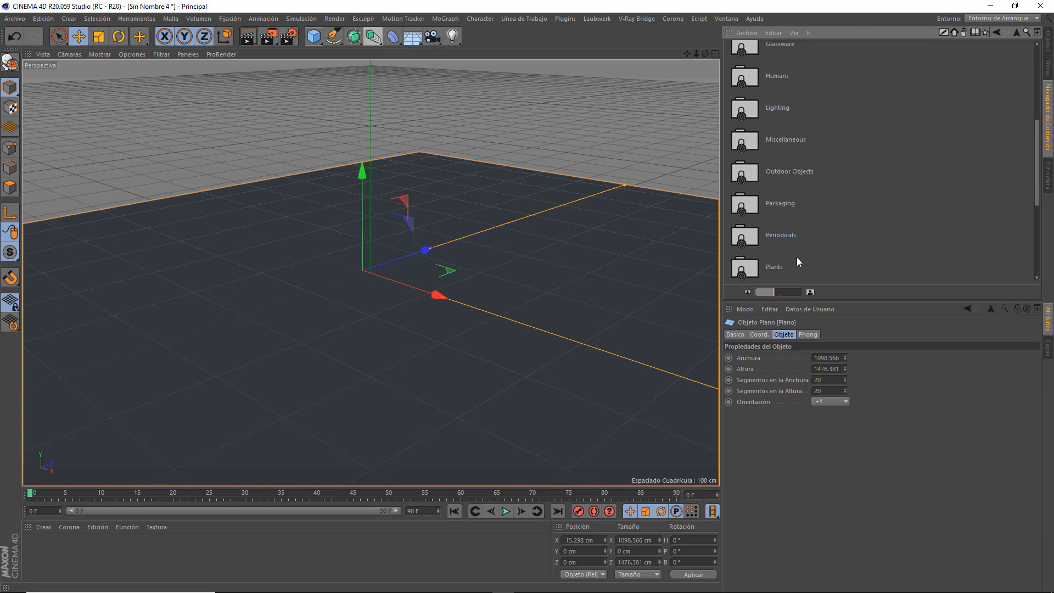
scroll(795, 256, down, 2)
double_click(782, 265)
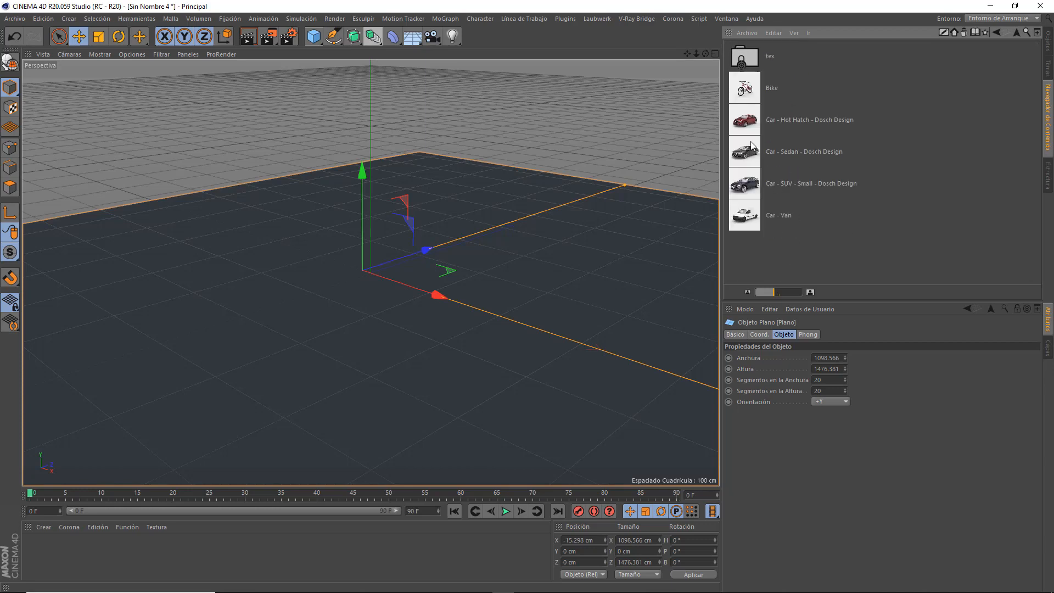
double_click(747, 119)
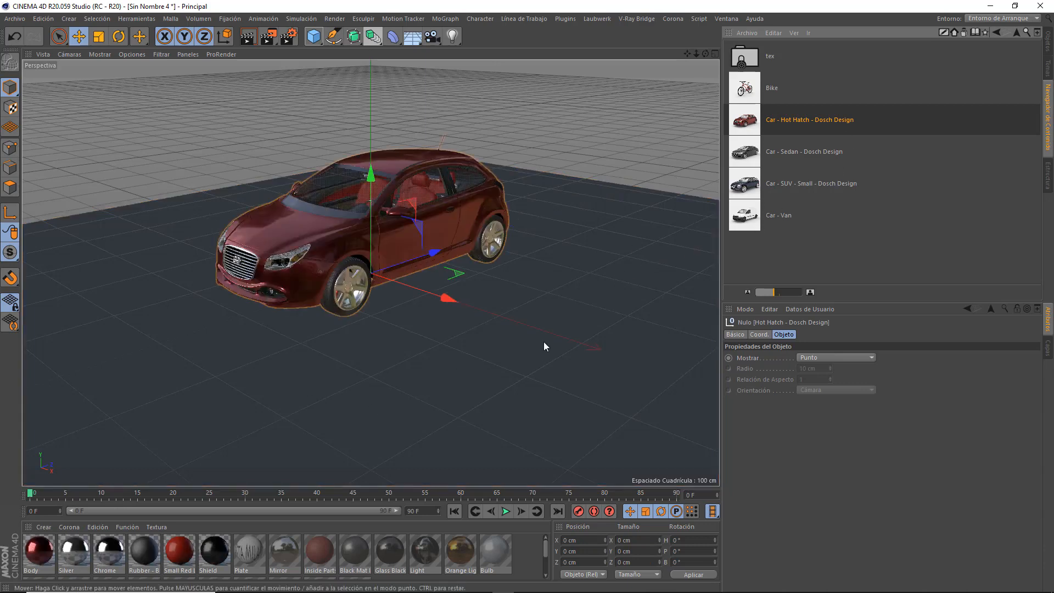
Delete all of the materials that came with the car model.
click(1049, 46)
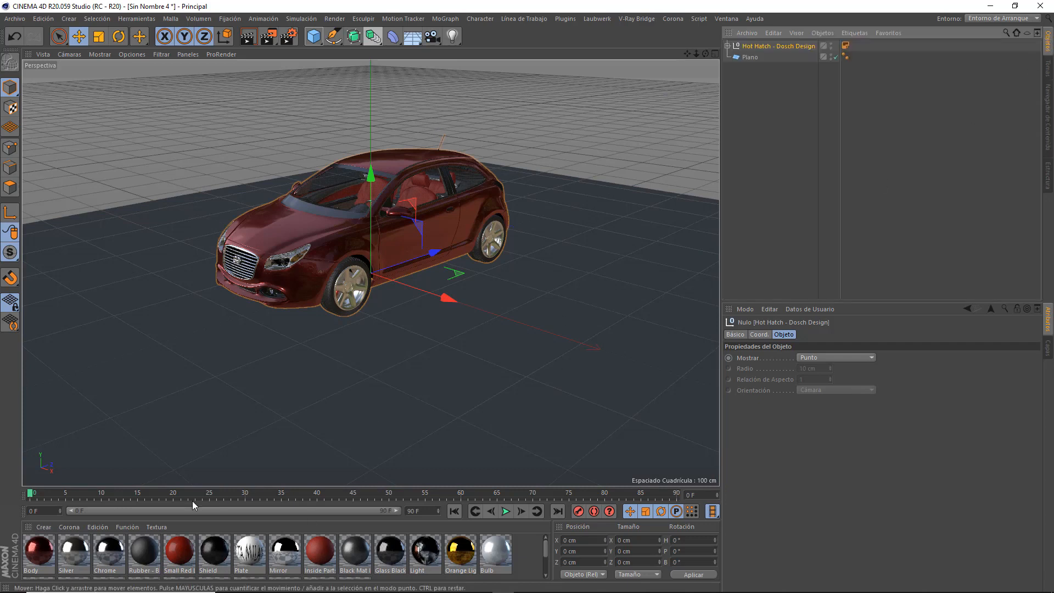
click(35, 552)
key(ctrl+a)
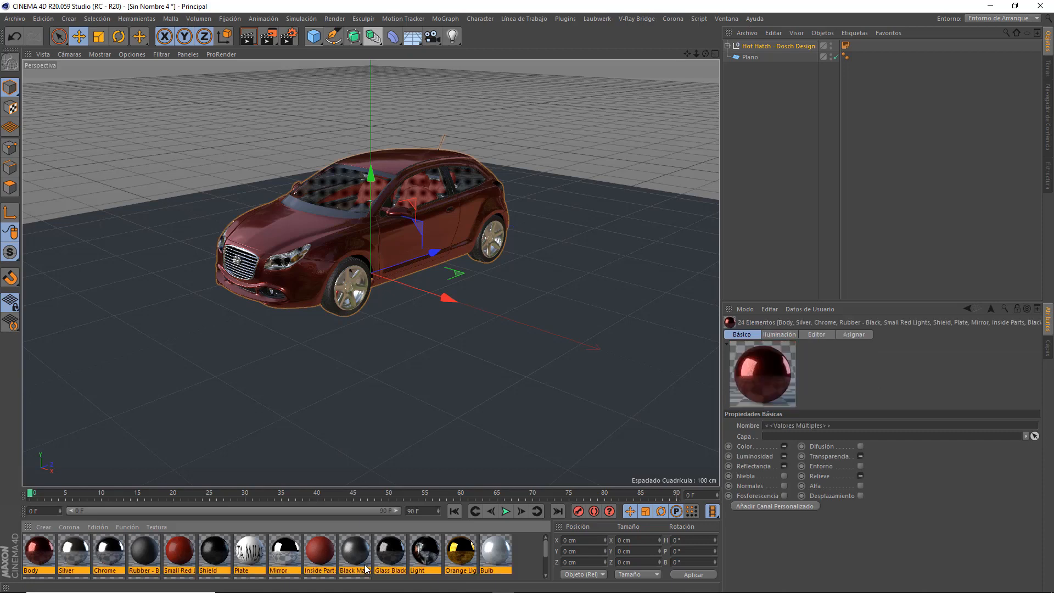
key(Delete)
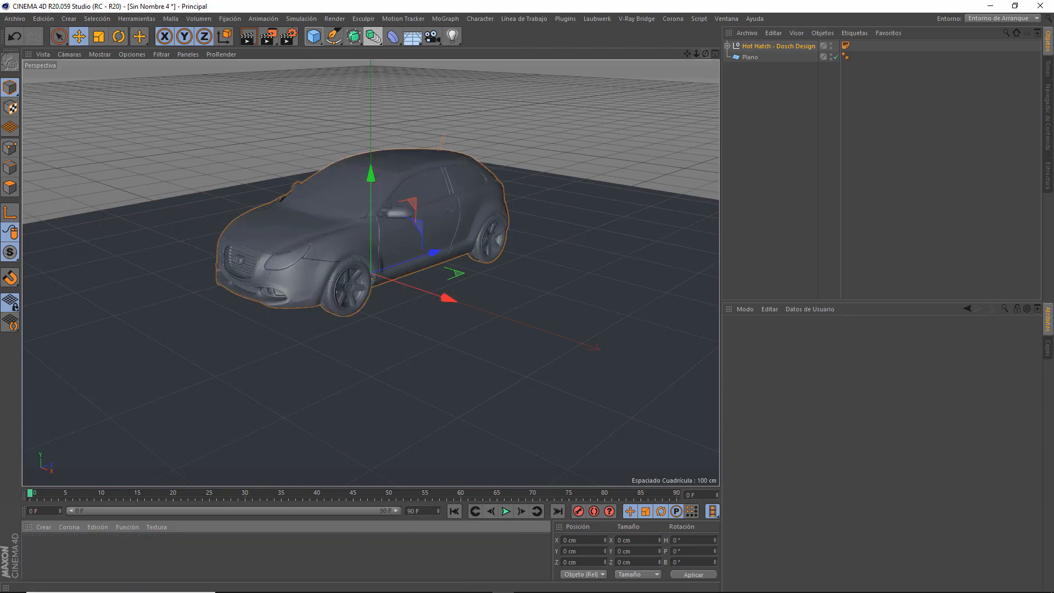
Move the car across the plane to about X -135 cm and Z -108 cm.
drag(705, 54, 729, 1)
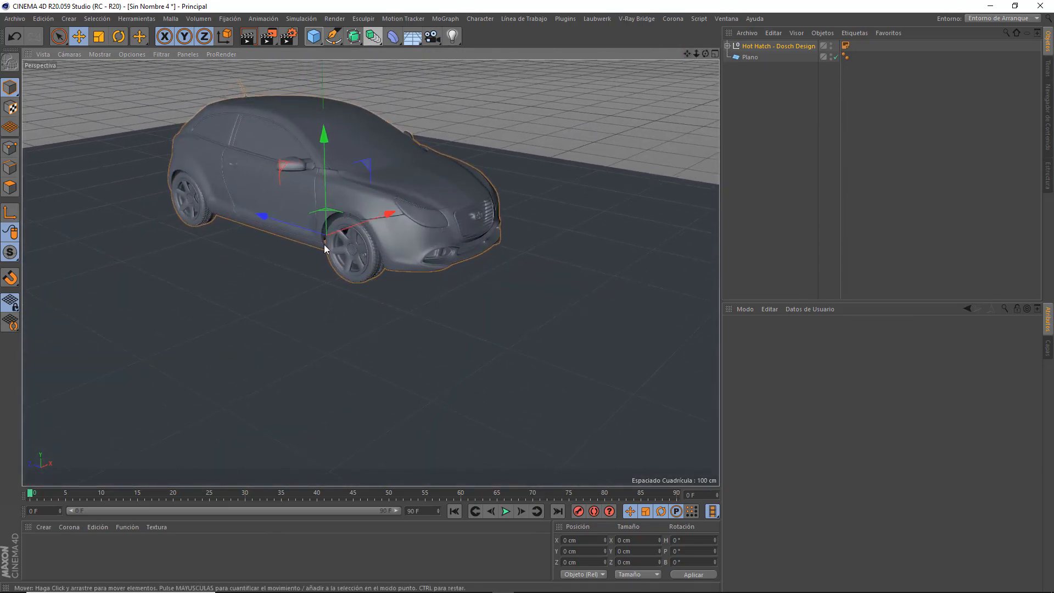
drag(389, 212, 239, 281)
mouse_move(687, 54)
mouse_down()
mouse_move(693, 1)
mouse_move(693, 54)
mouse_move(631, 57)
mouse_move(693, 55)
mouse_move(689, 65)
mouse_move(689, 56)
mouse_up()
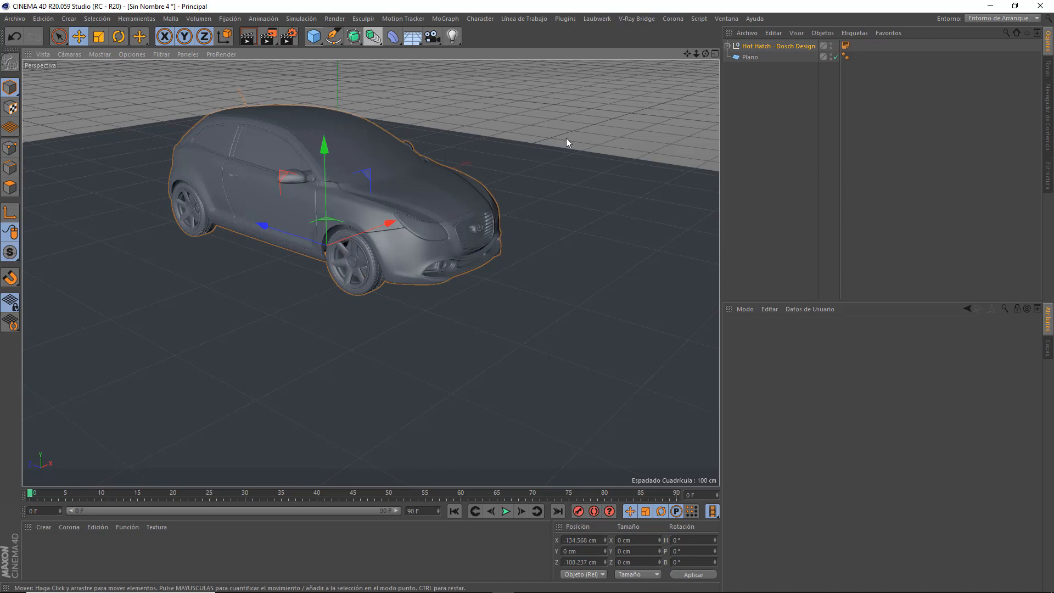
Add a Corona Camera from the current view and look through it.
click(673, 18)
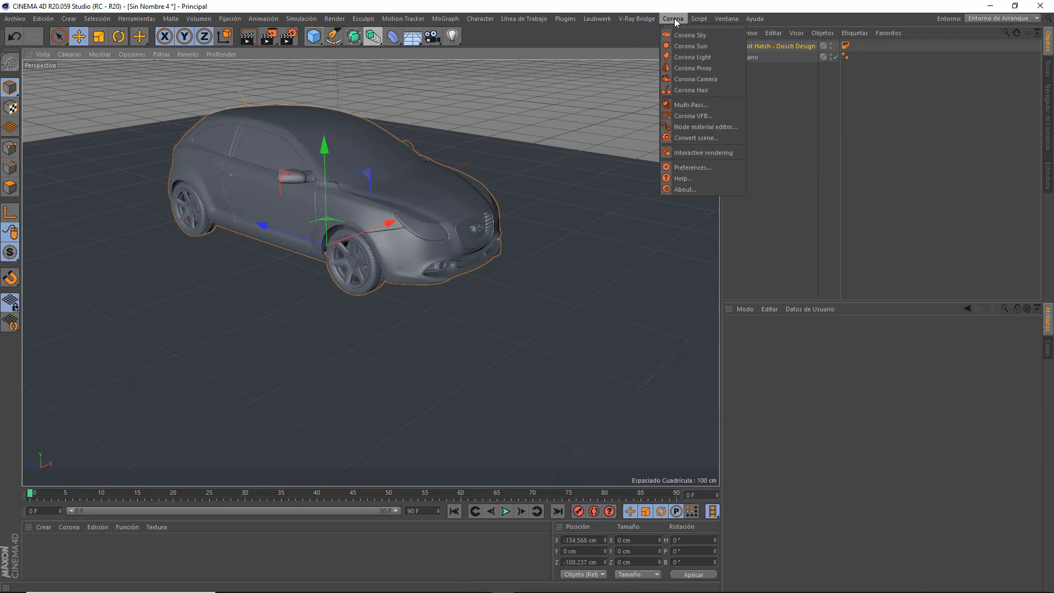
click(684, 80)
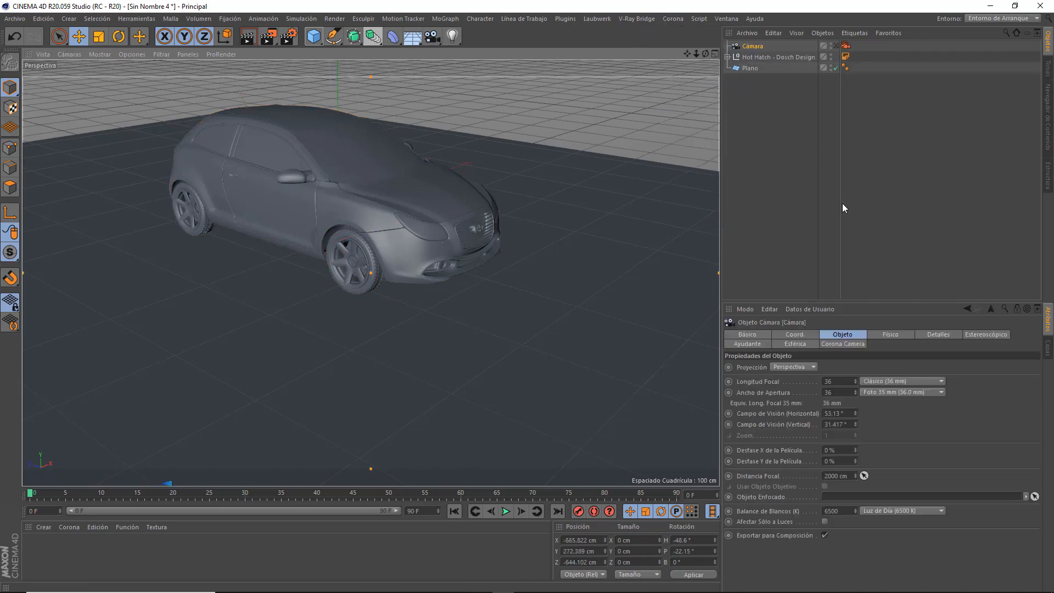
click(837, 47)
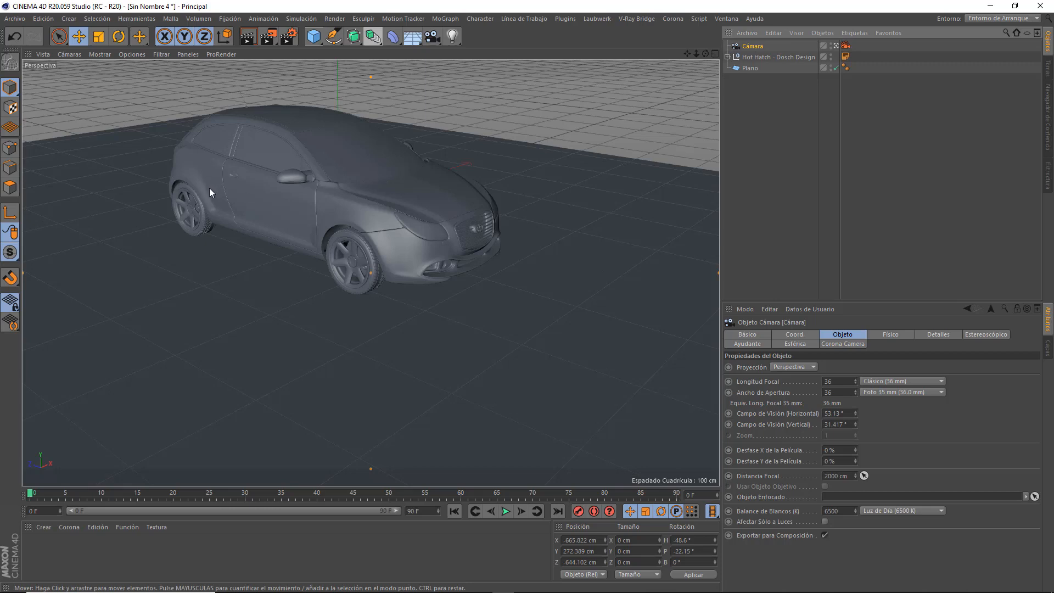
Switch the render engine to Corona and turn off automatic saving of the render.
click(289, 36)
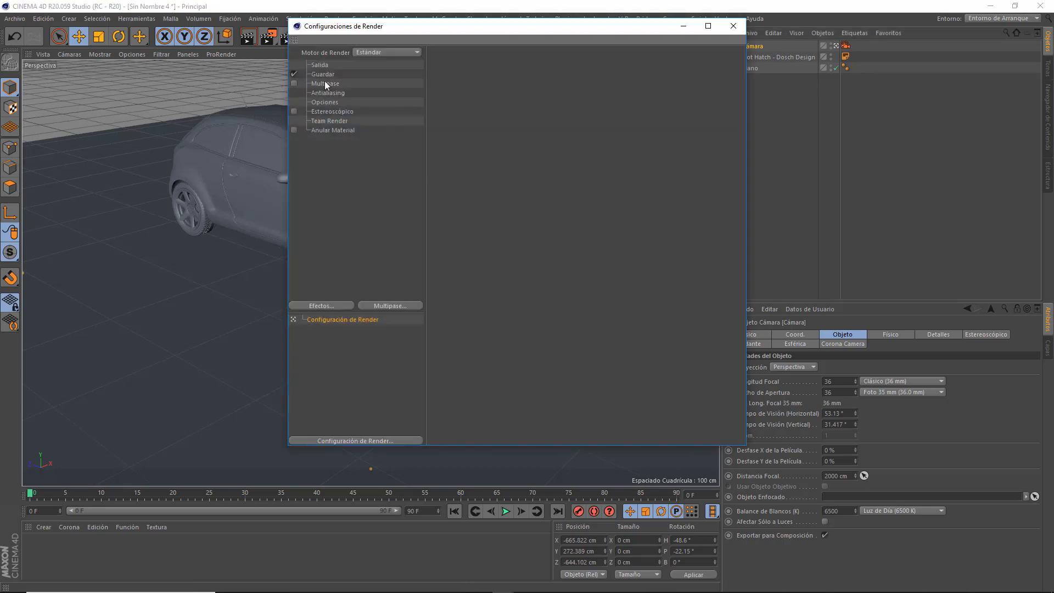
click(387, 55)
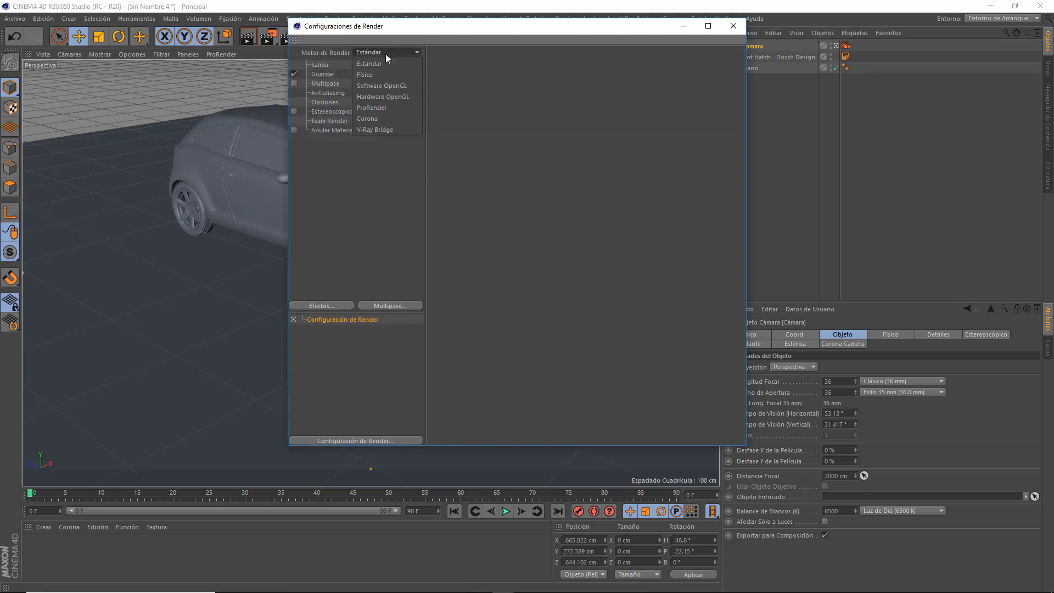
click(368, 116)
click(293, 74)
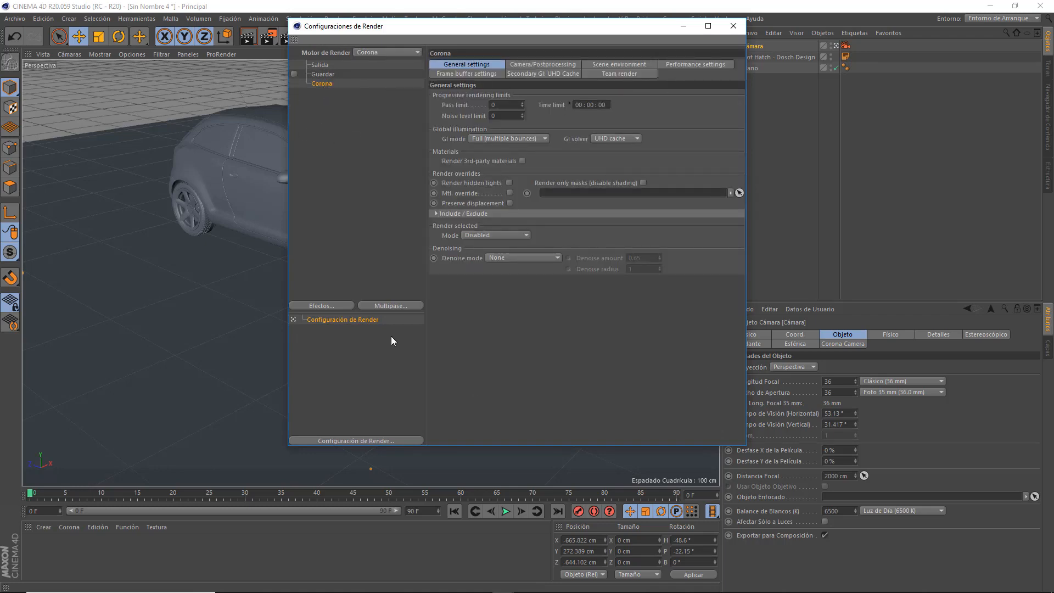
Set Corona's denoise mode to High quality and review the render output settings.
click(515, 256)
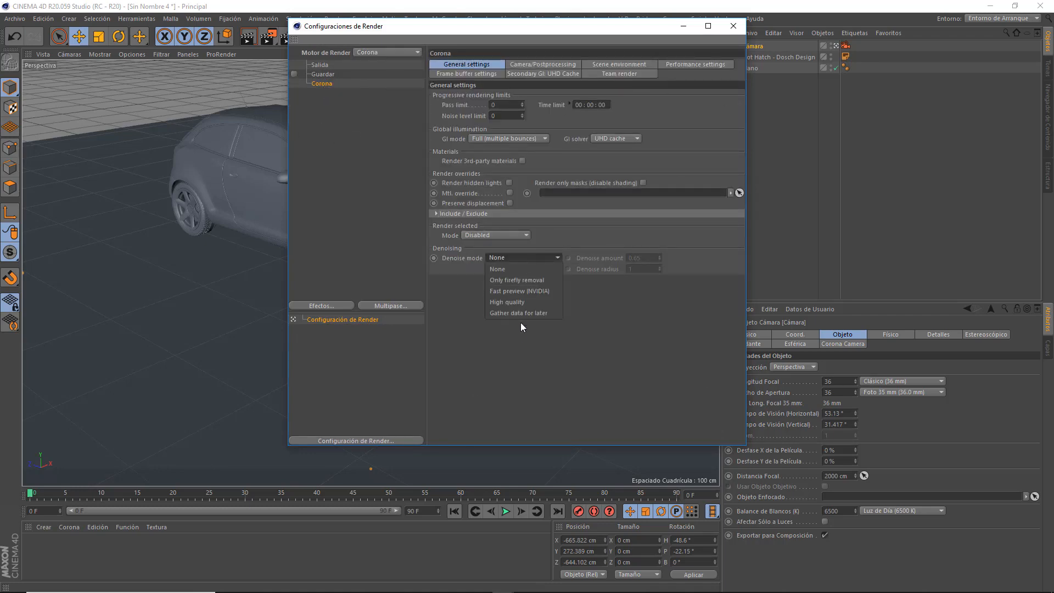
click(521, 301)
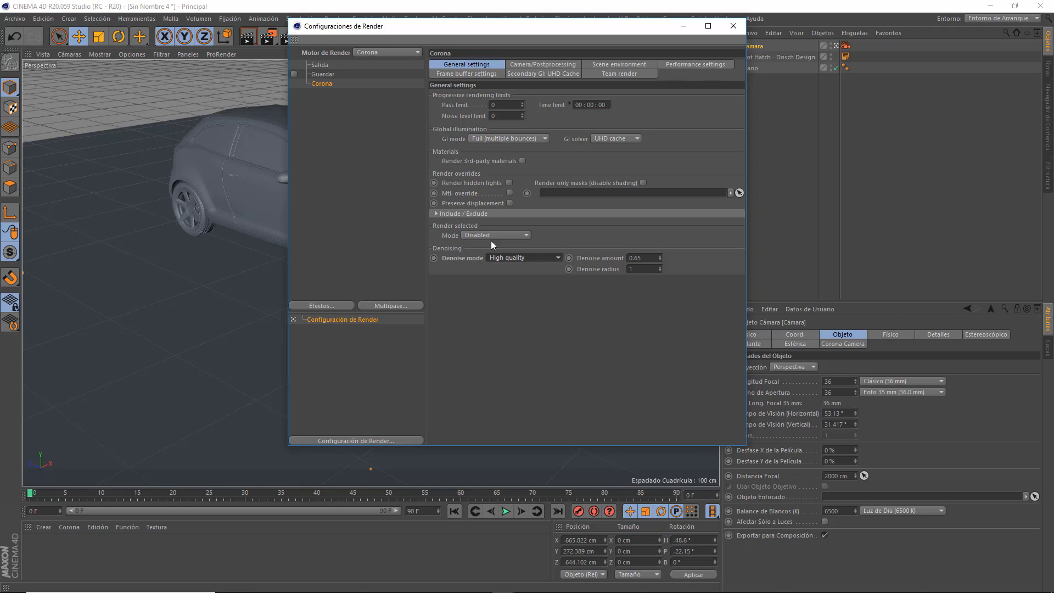
click(320, 64)
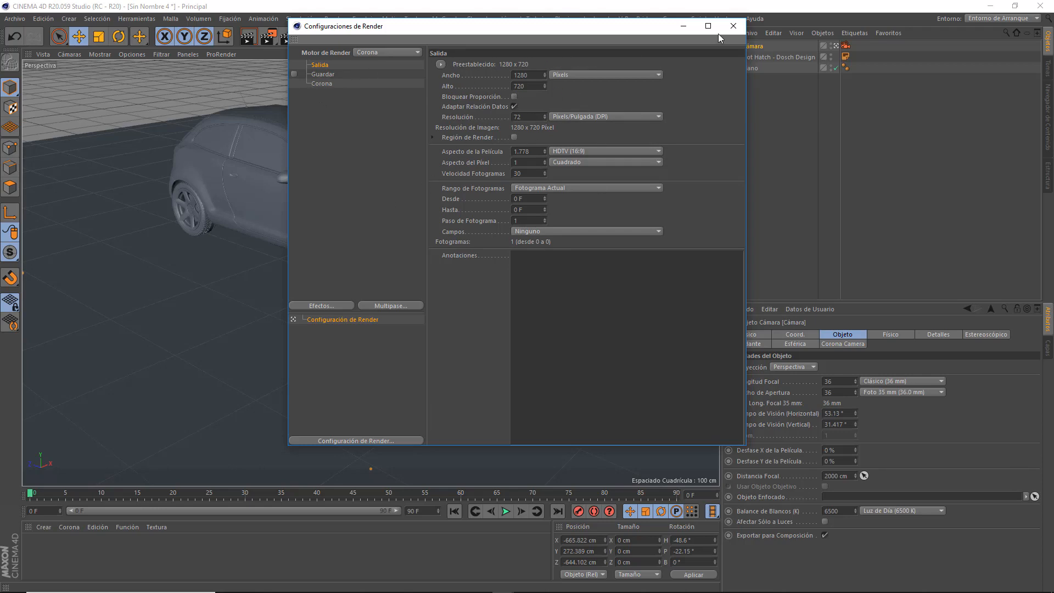
click(735, 30)
Reframe the car slightly through the active camera.
scroll(371, 273, up, 3)
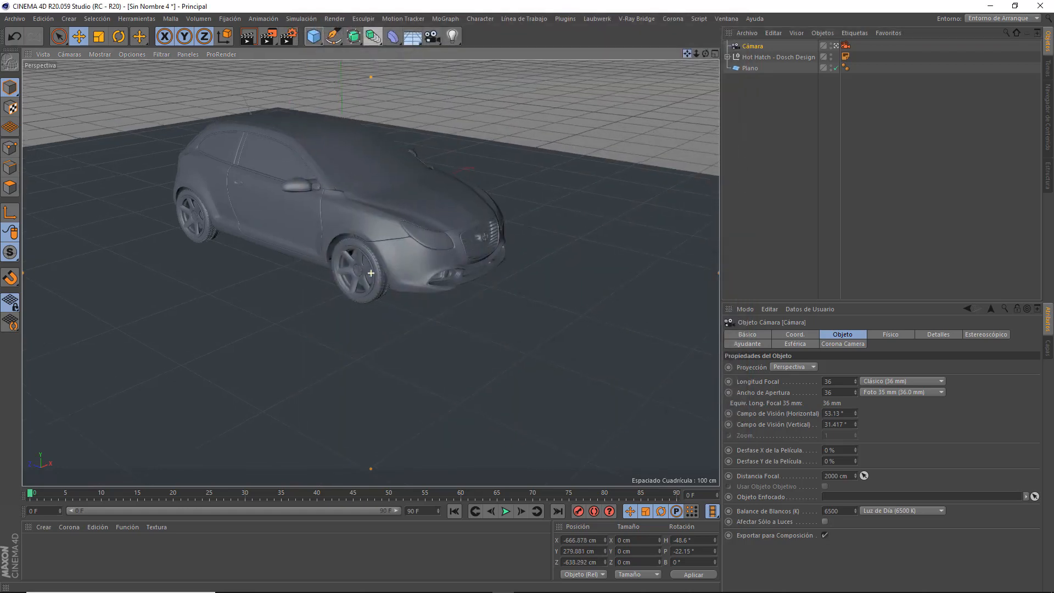
scroll(371, 273, down, 2)
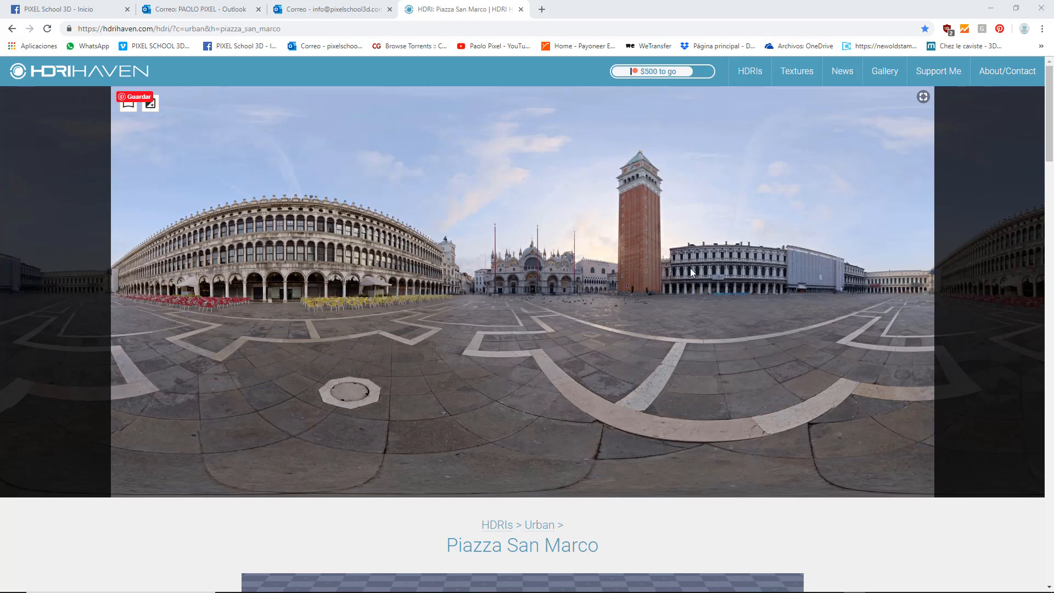
In the web browser, examine the Piazza San Marco HDRI page on HDRI Haven, including its download resolutions, backplates and user renders.
scroll(690, 268, down, 6)
scroll(690, 268, up, 6)
scroll(688, 232, down, 5)
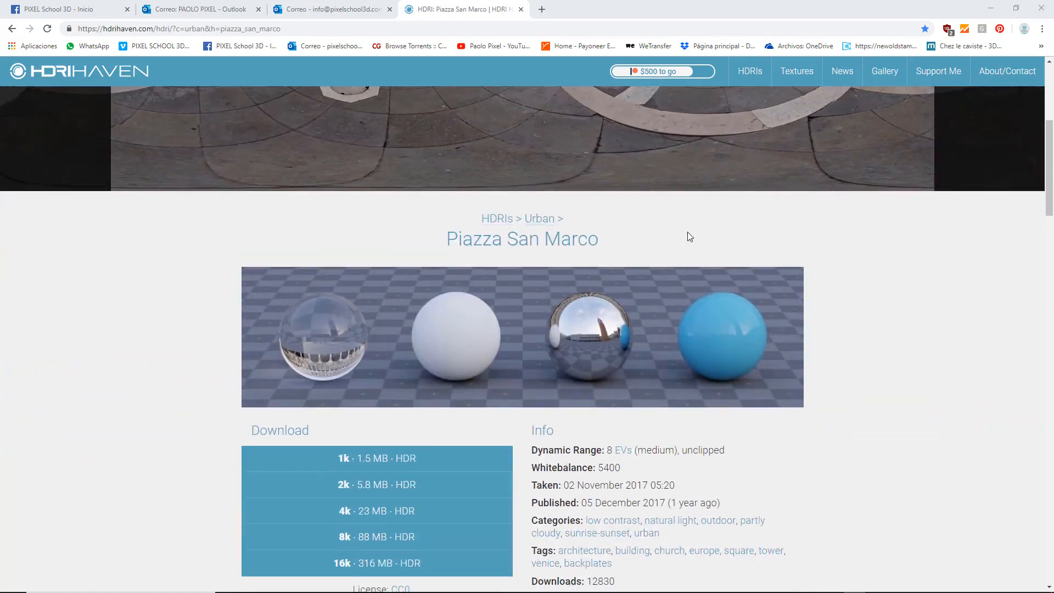
scroll(440, 488, up, 1)
scroll(440, 447, down, 2)
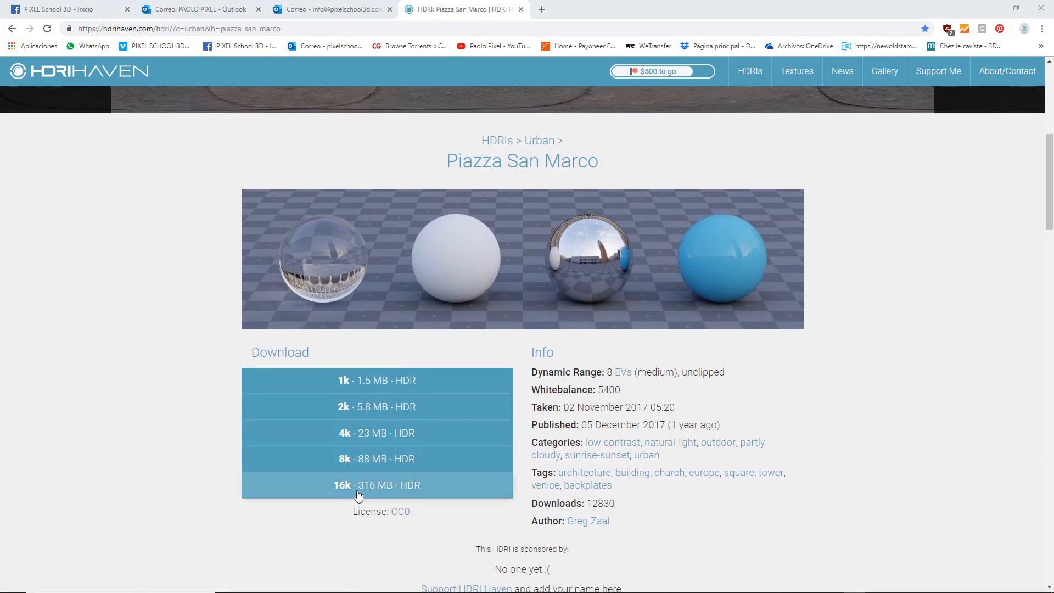
scroll(624, 278, down, 7)
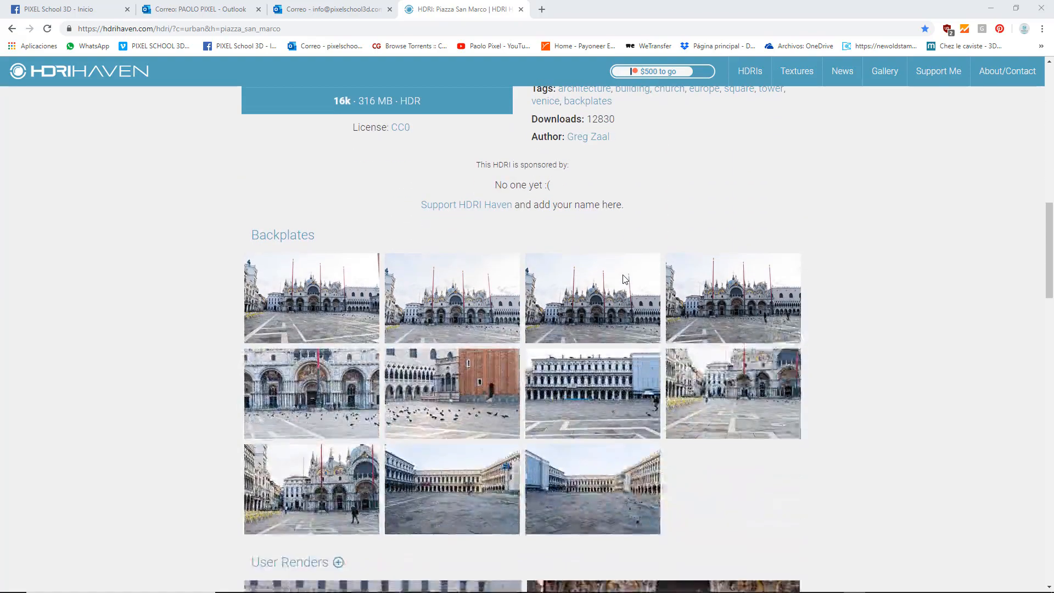
scroll(624, 279, down, 1)
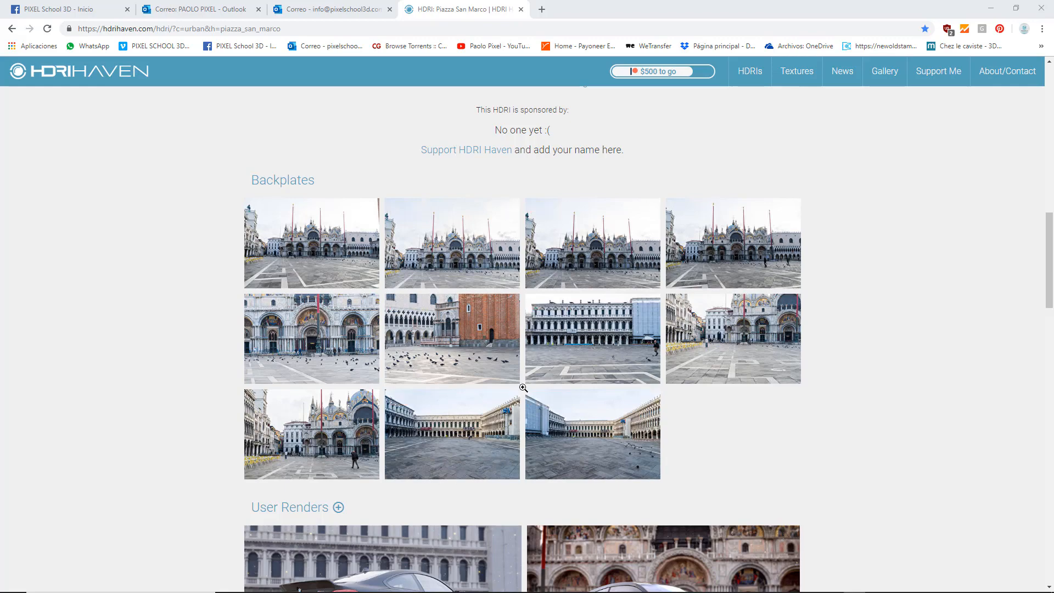
scroll(523, 388, down, 6)
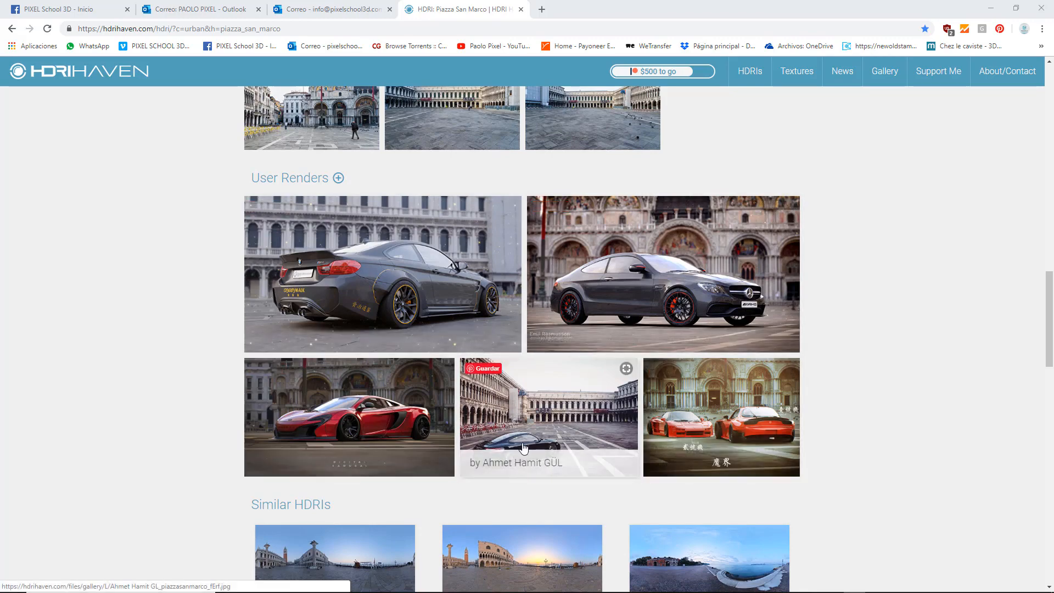
Examine the Piazza San Marco page's download resolutions and HDRI information again.
scroll(637, 299, up, 14)
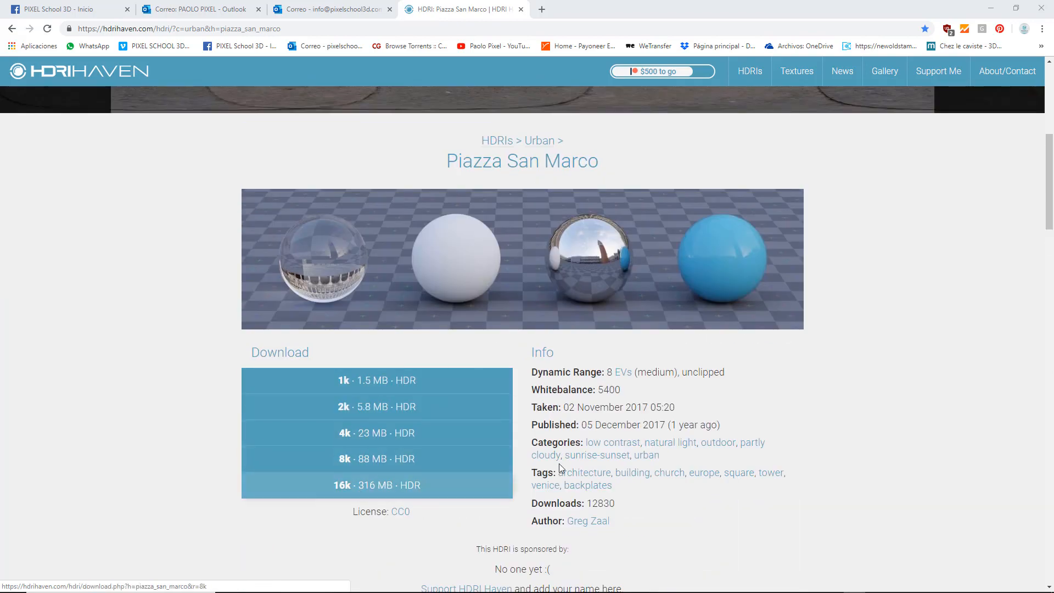
scroll(560, 466, down, 1)
scroll(559, 466, down, 5)
scroll(595, 488, up, 7)
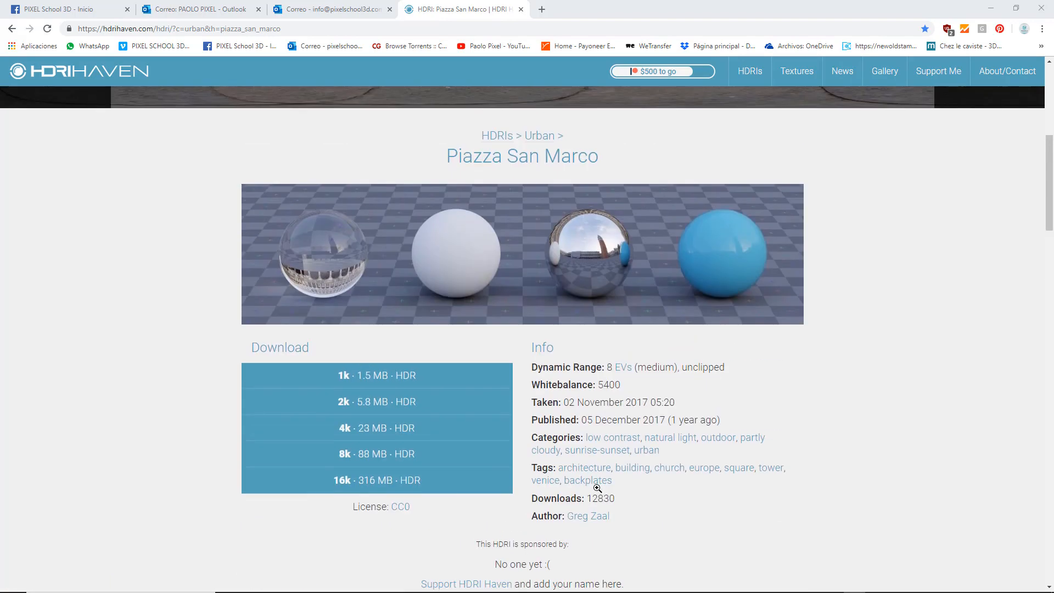
scroll(598, 491, up, 2)
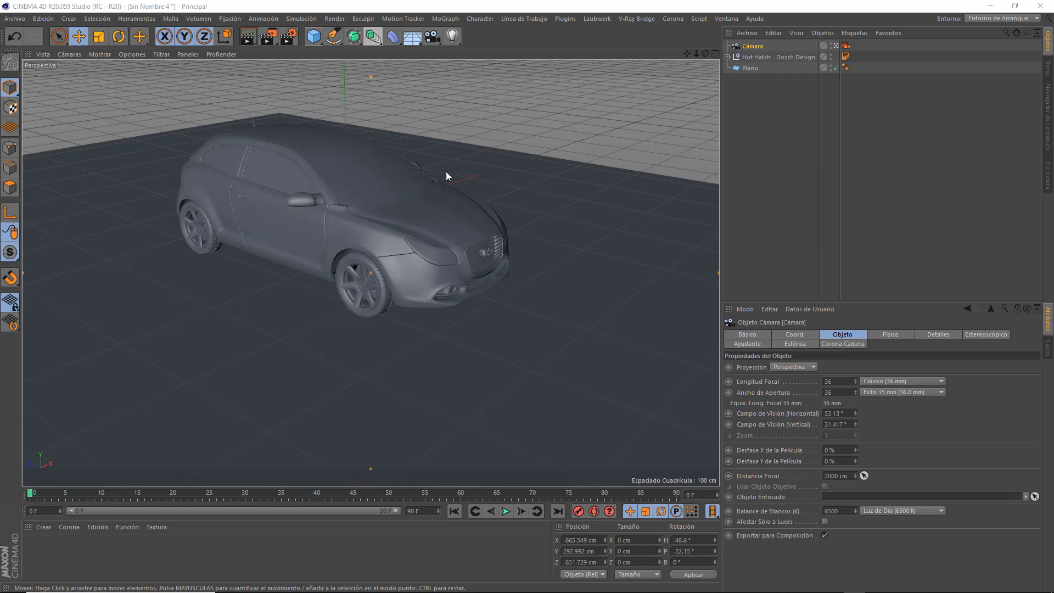
Review the render output settings and orbit the active camera to a lower angle on the car.
click(288, 37)
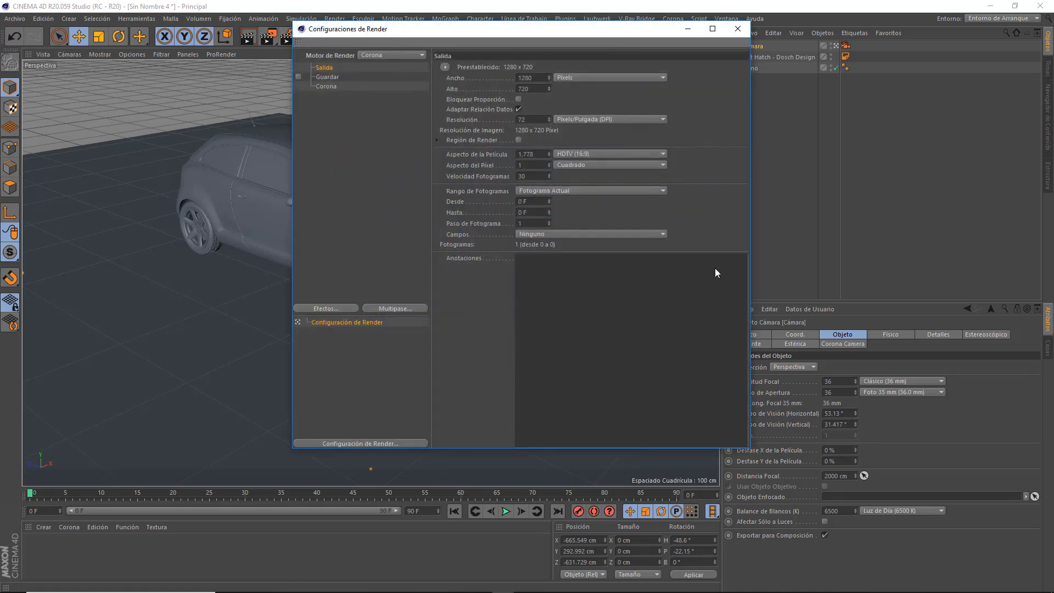
click(738, 29)
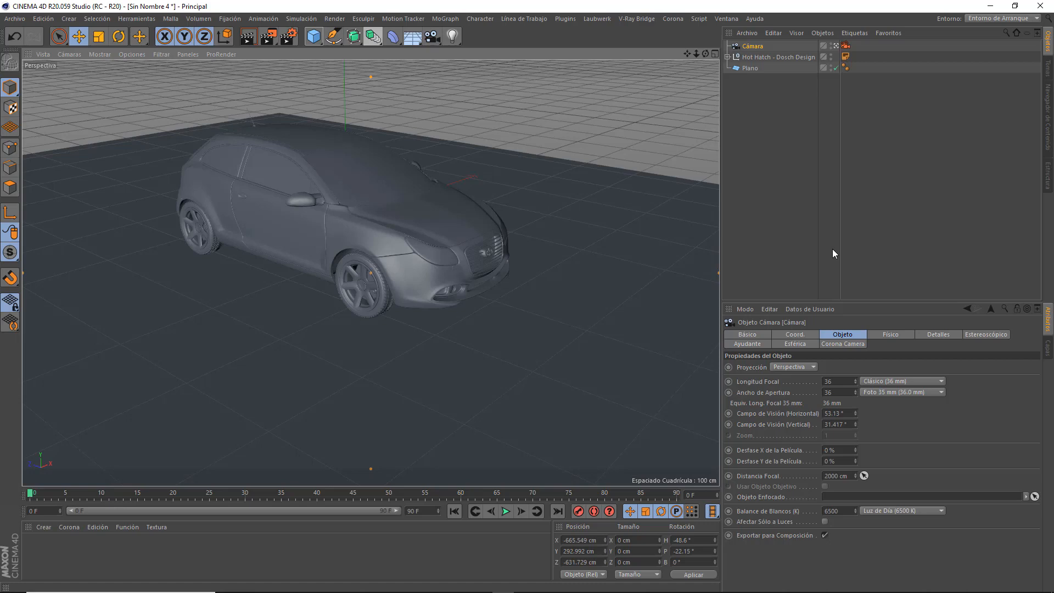
drag(706, 53, 710, 31)
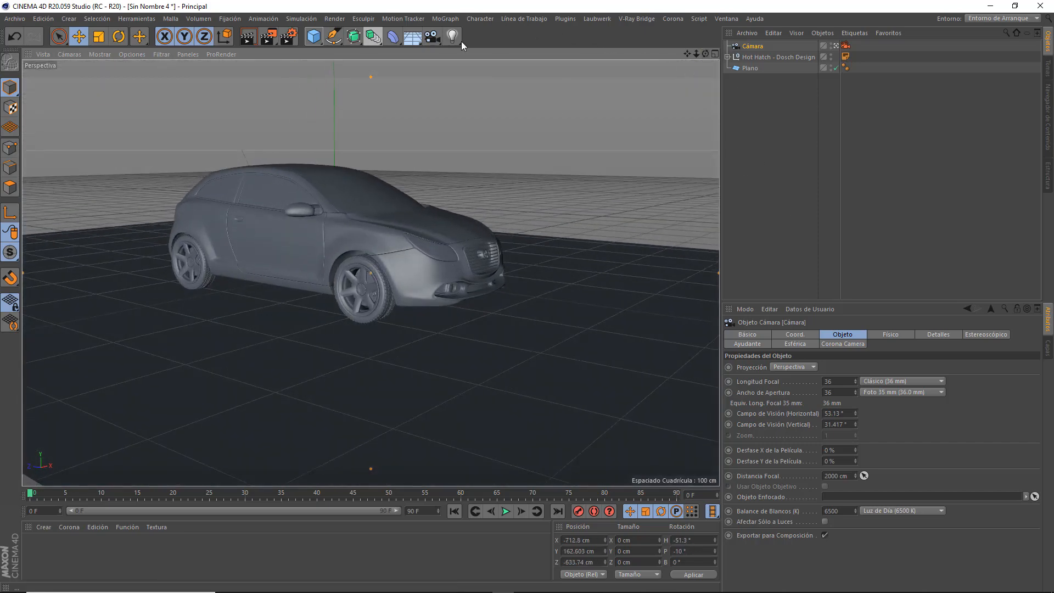
Add a Sky object to the scene and create a Corona Light material for it.
click(412, 38)
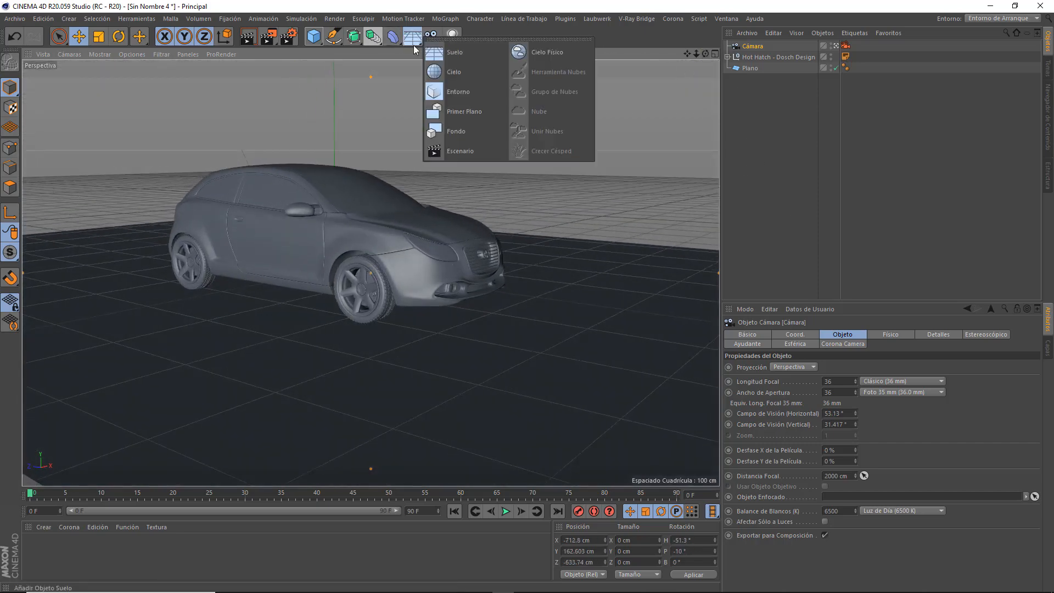
click(455, 71)
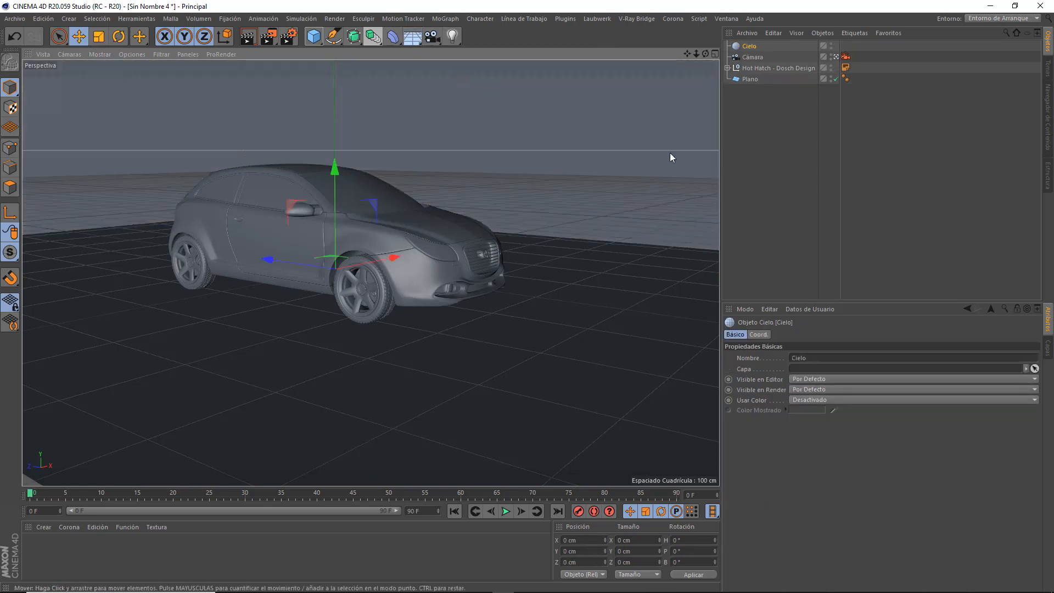
click(73, 527)
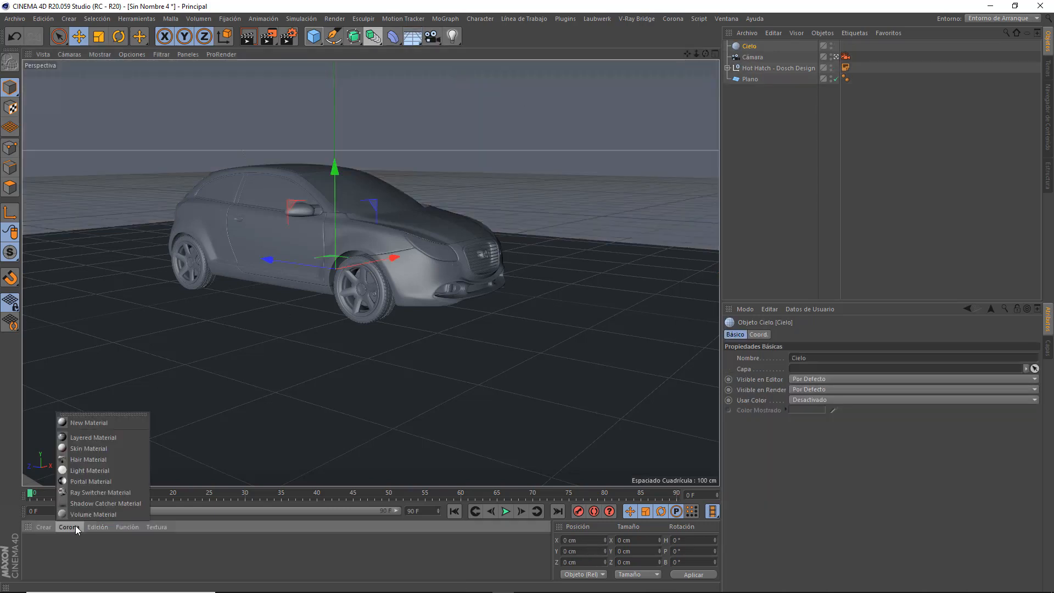
click(98, 469)
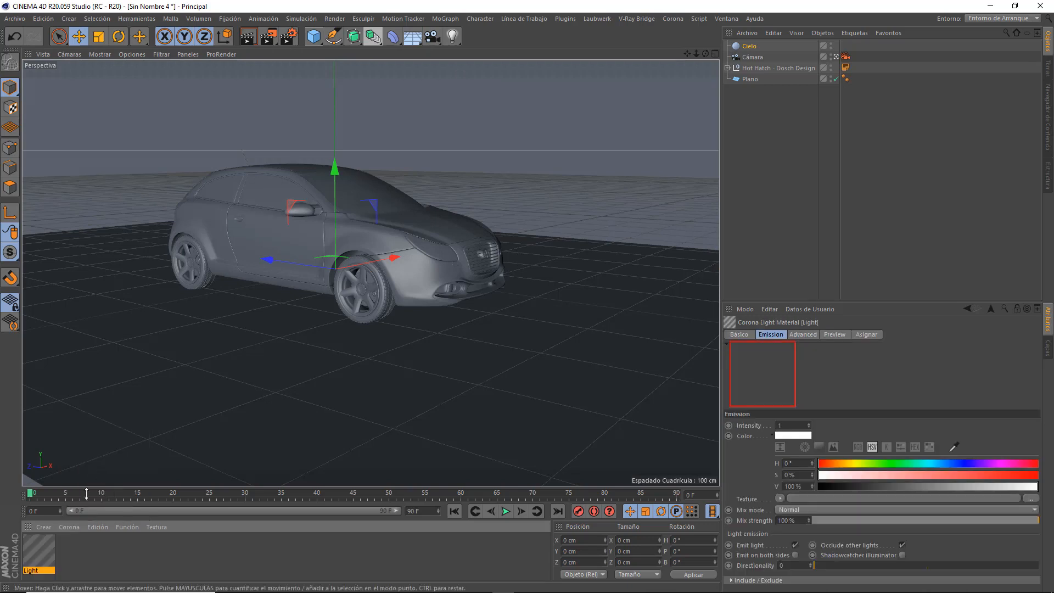
Load piazza_san_marco_16k from the PIAZZA SAN MARCO folder as the Light material's emission texture.
double_click(39, 552)
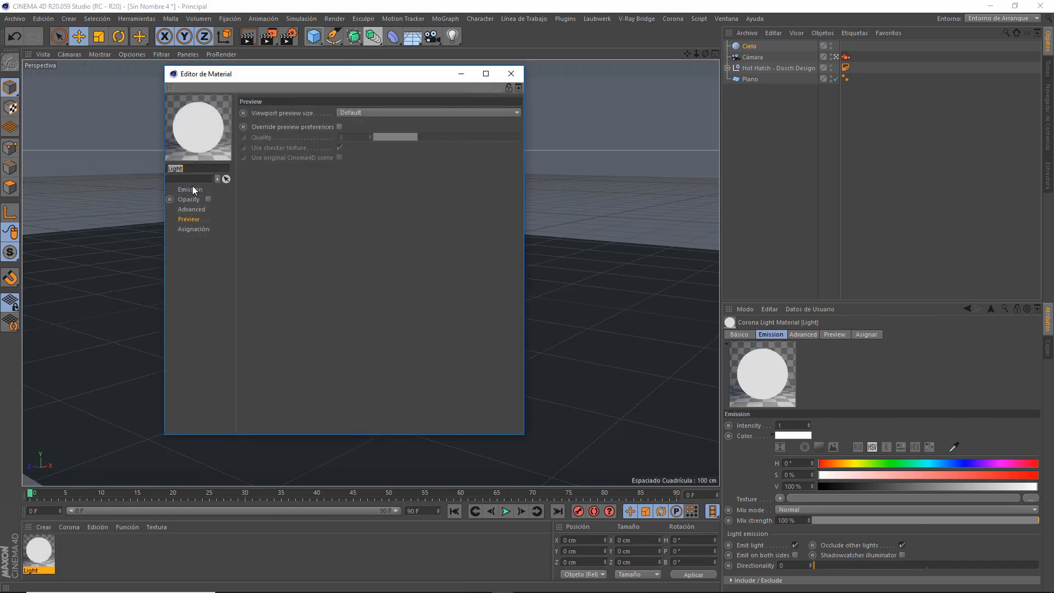
click(191, 189)
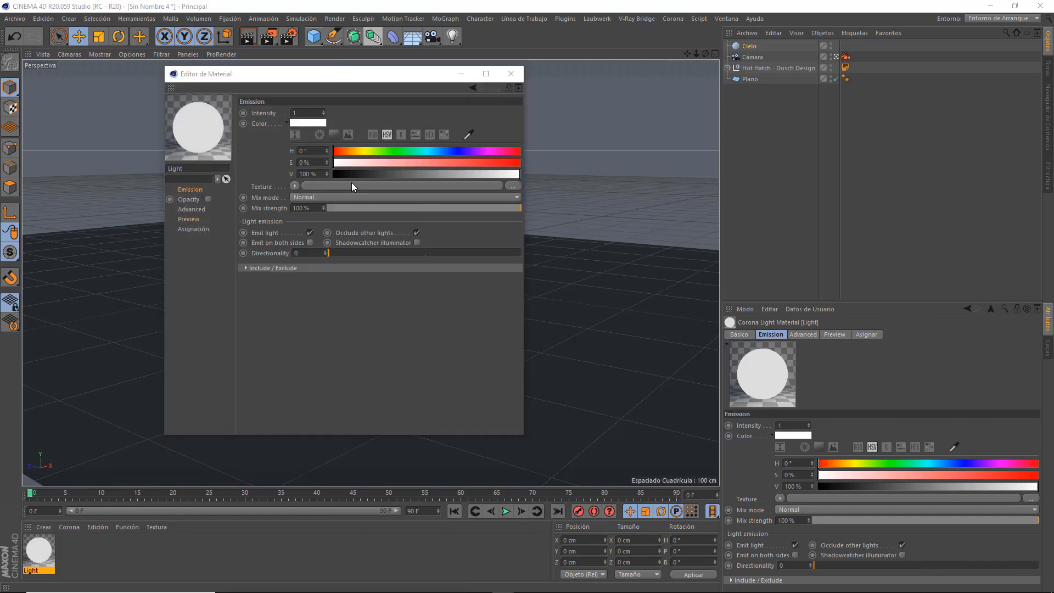
click(351, 184)
click(486, 97)
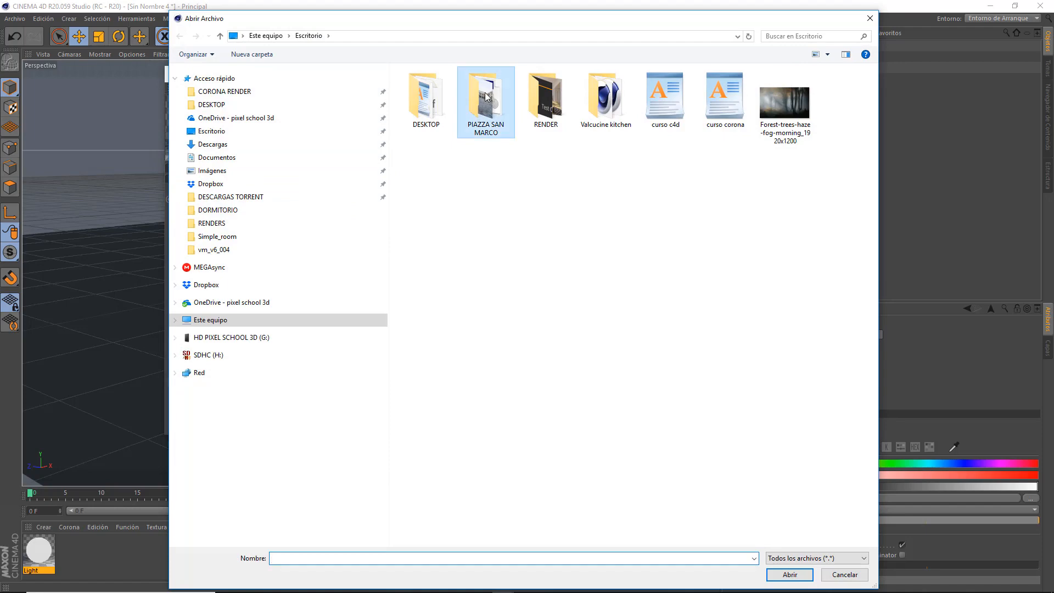
double_click(485, 97)
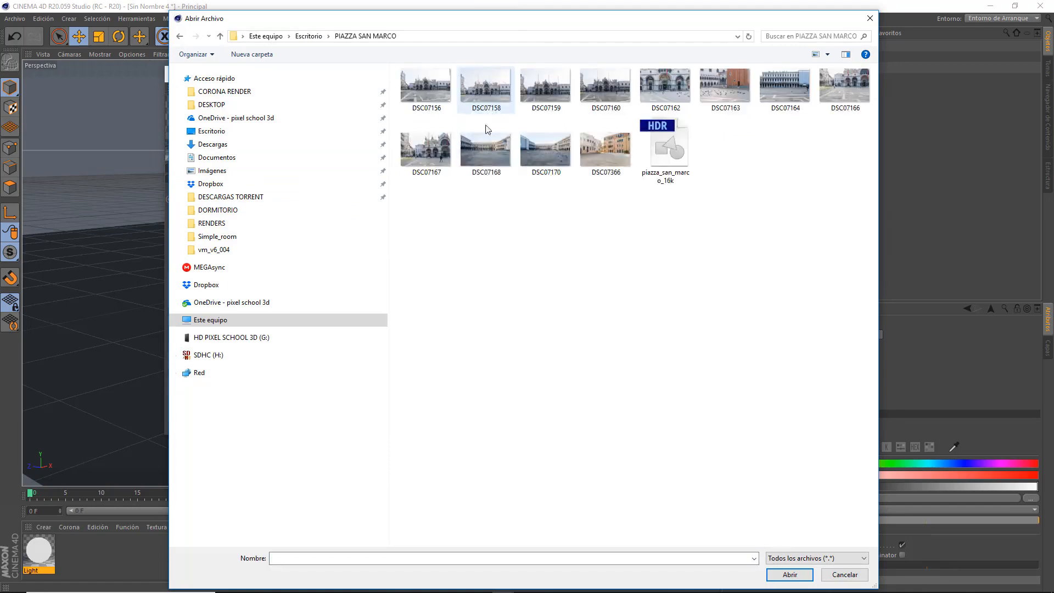
click(670, 145)
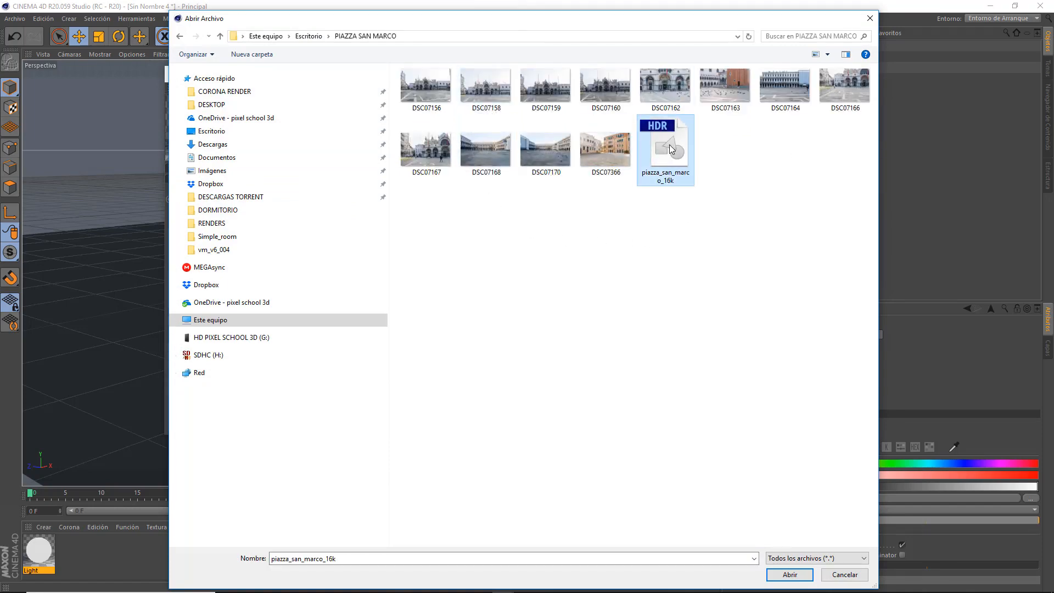
double_click(670, 144)
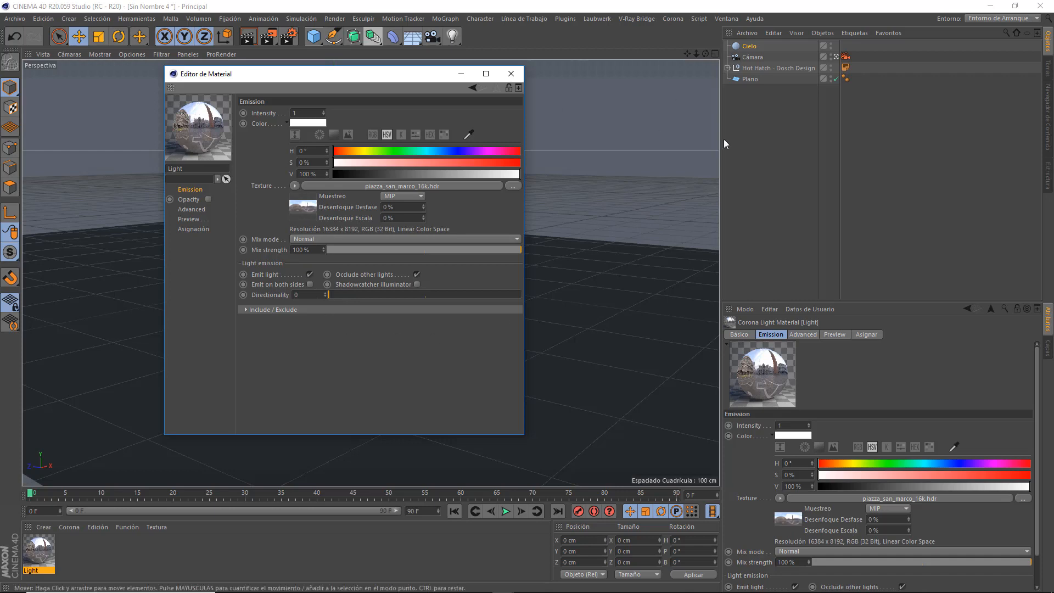
Set the Light material's viewport preview size to 2048x2048 and close the material editor.
click(189, 219)
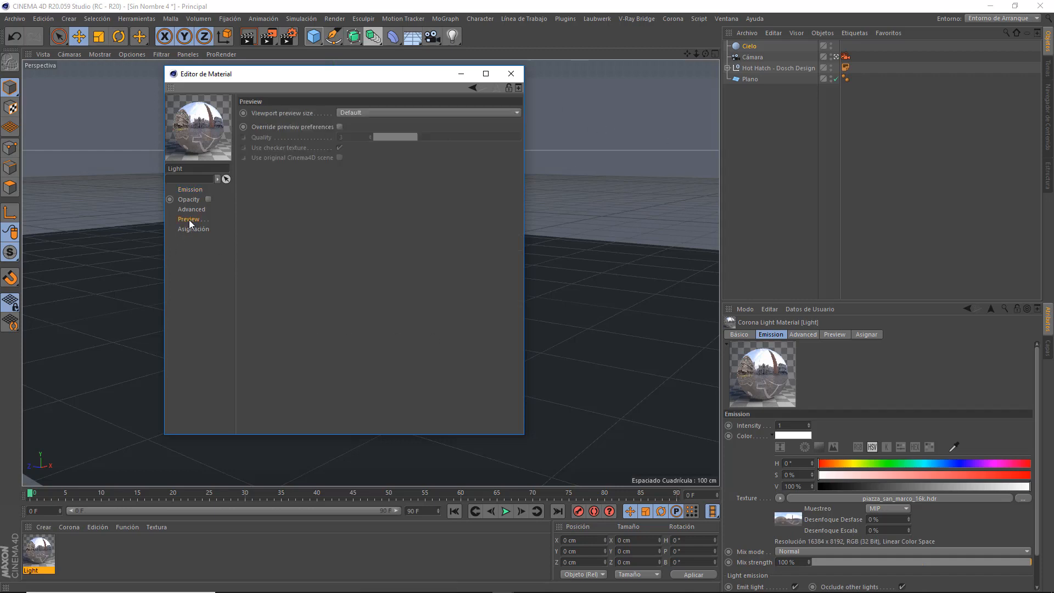
click(399, 113)
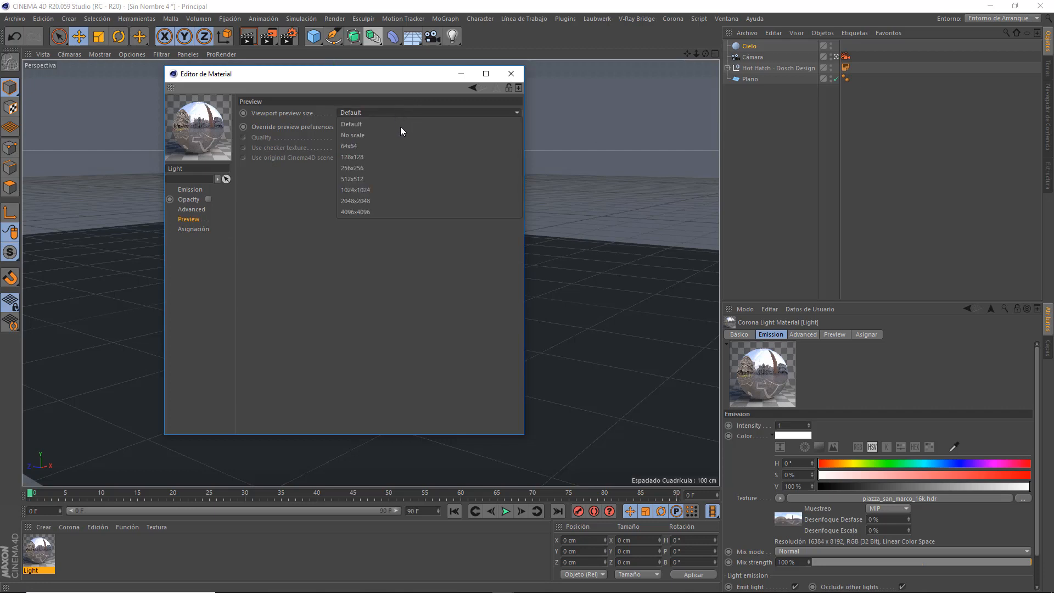
click(386, 201)
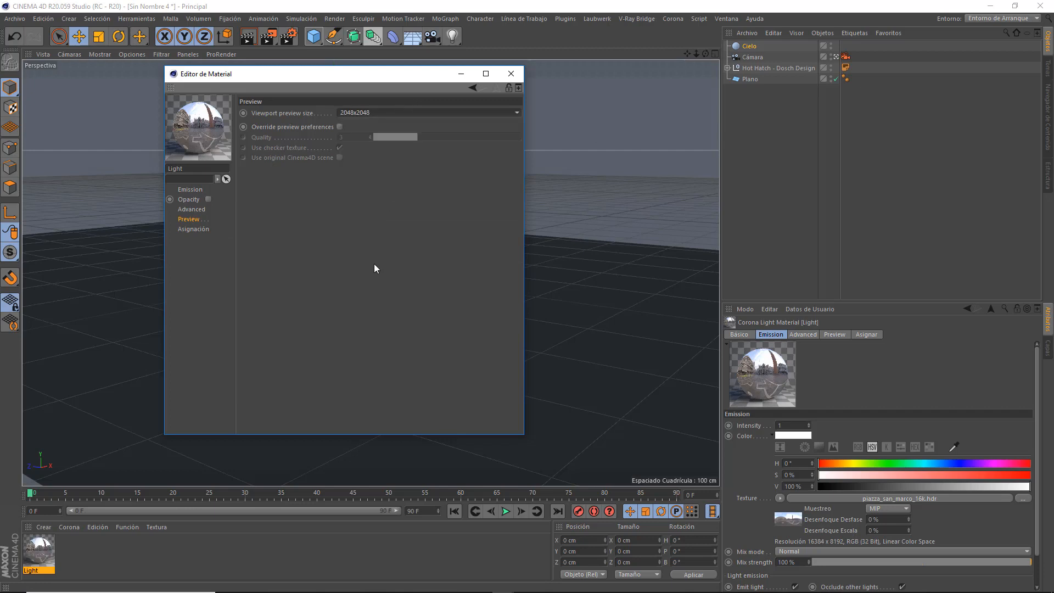
click(511, 74)
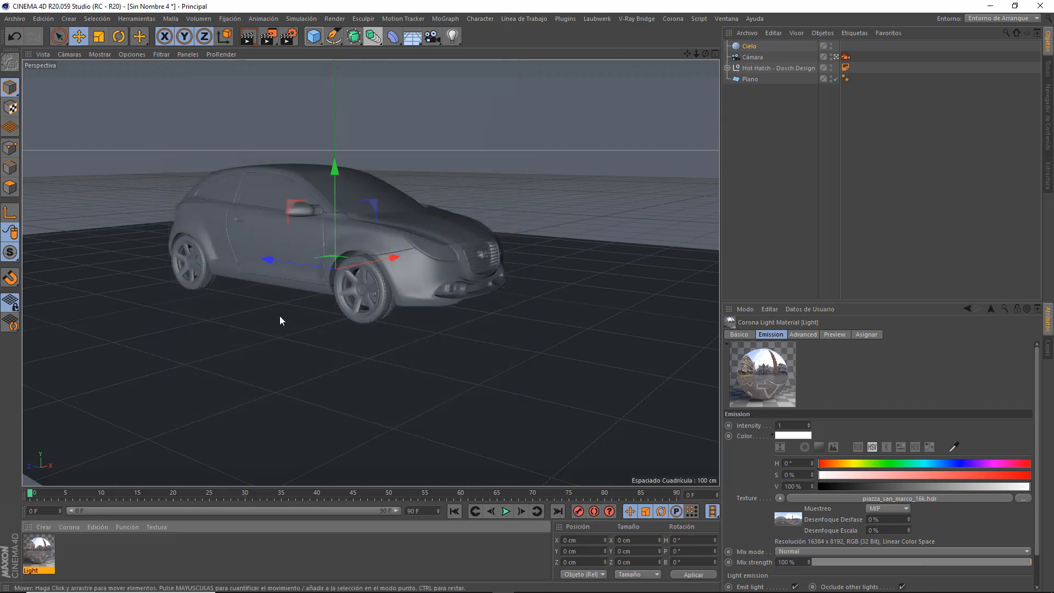
Apply the Light material to the Sky object and reframe the car against the HDRI background.
drag(442, 347, 747, 48)
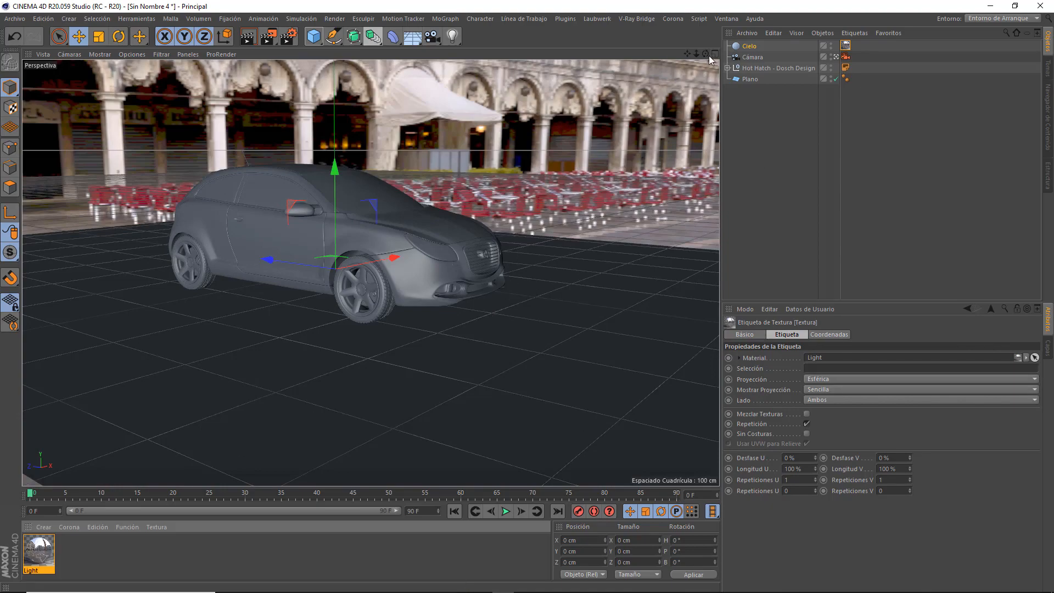
mouse_move(705, 53)
mouse_down()
mouse_move(508, 72)
mouse_move(693, 53)
mouse_move(683, 39)
mouse_move(680, 54)
mouse_move(697, 54)
mouse_move(687, 55)
mouse_up()
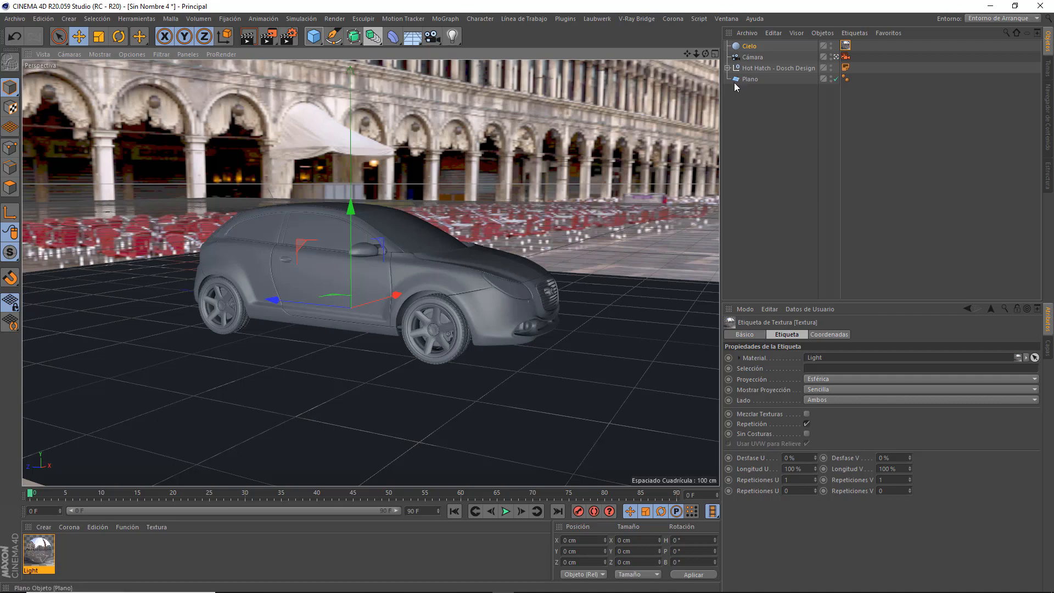
Hide the ground plane in the editor and set the sky texture's U offset to 138%.
click(833, 80)
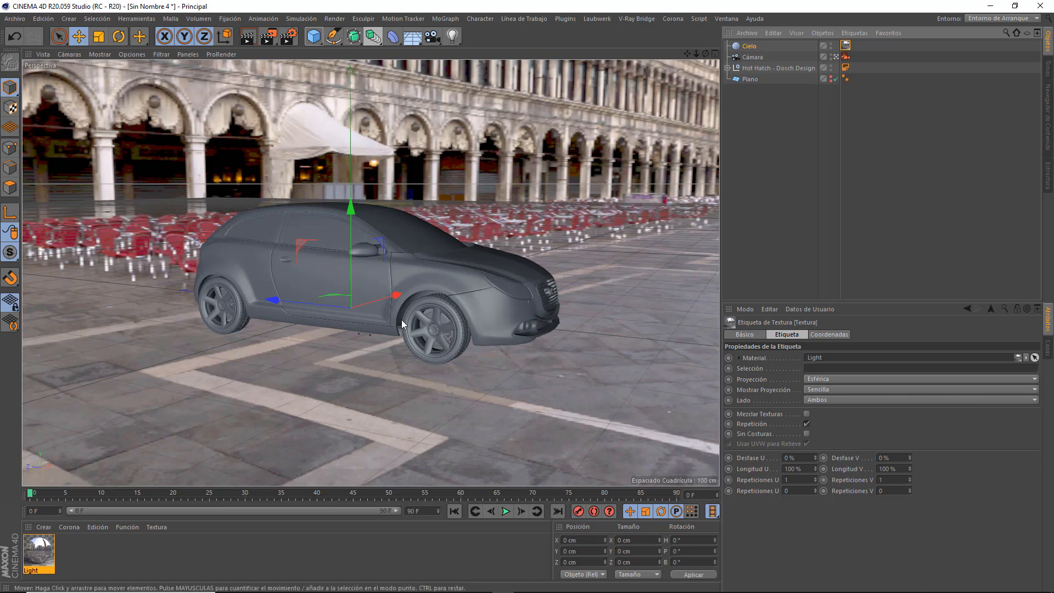
click(831, 78)
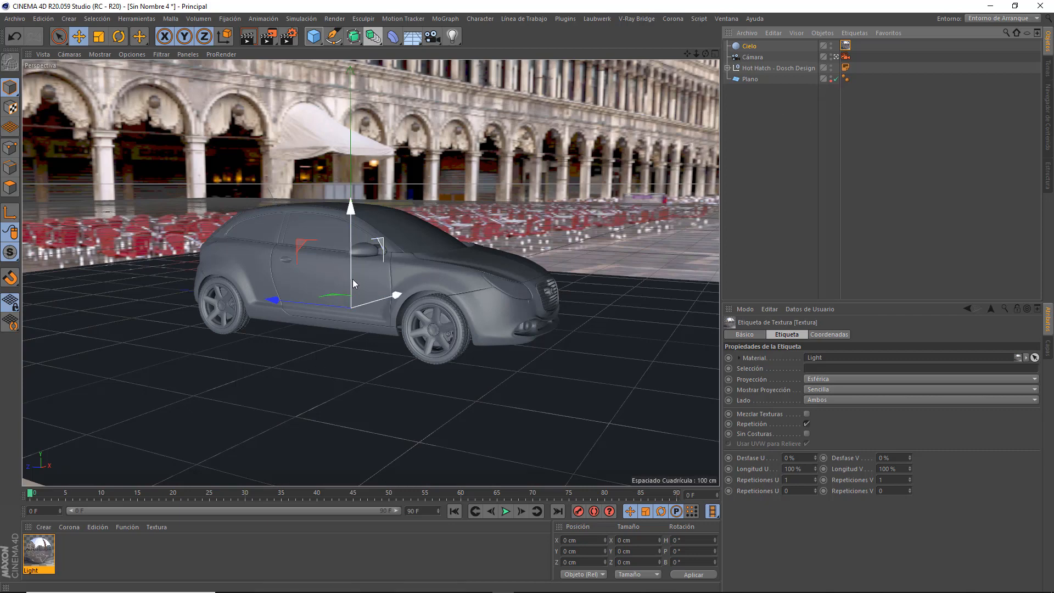
click(832, 79)
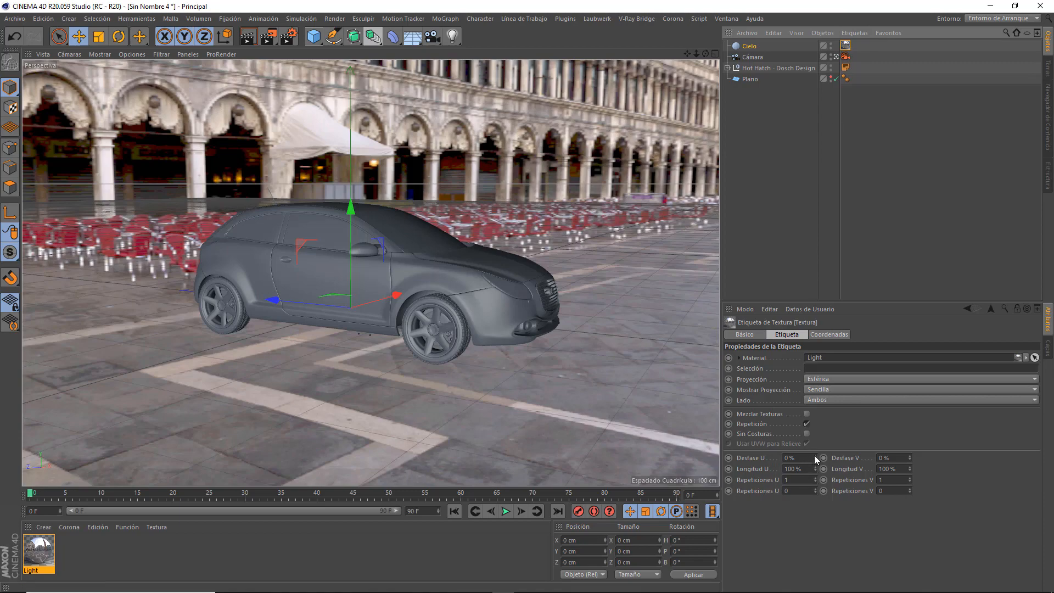
drag(814, 455, 815, 457)
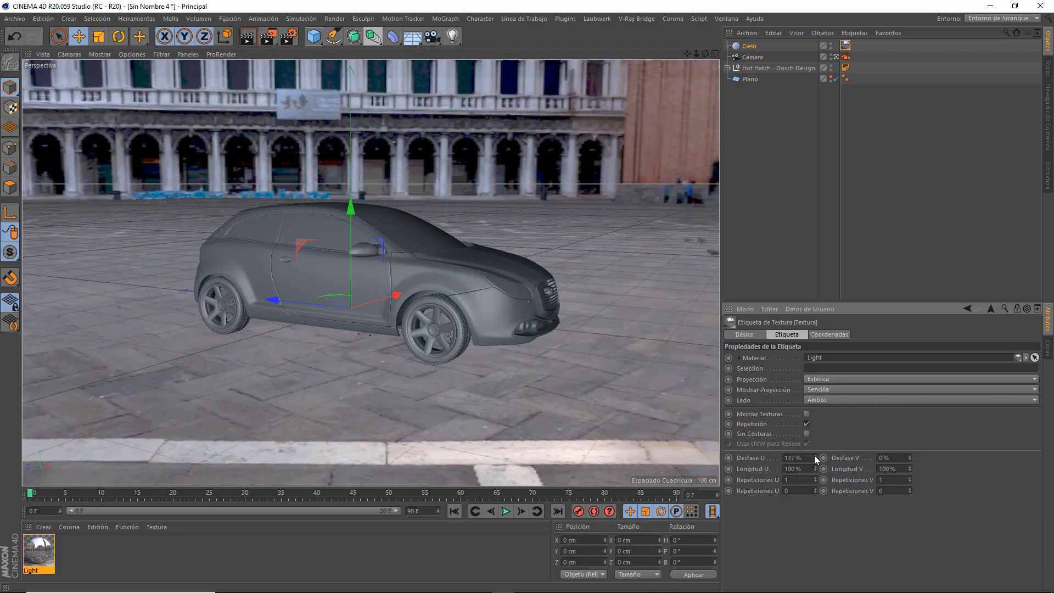
click(815, 458)
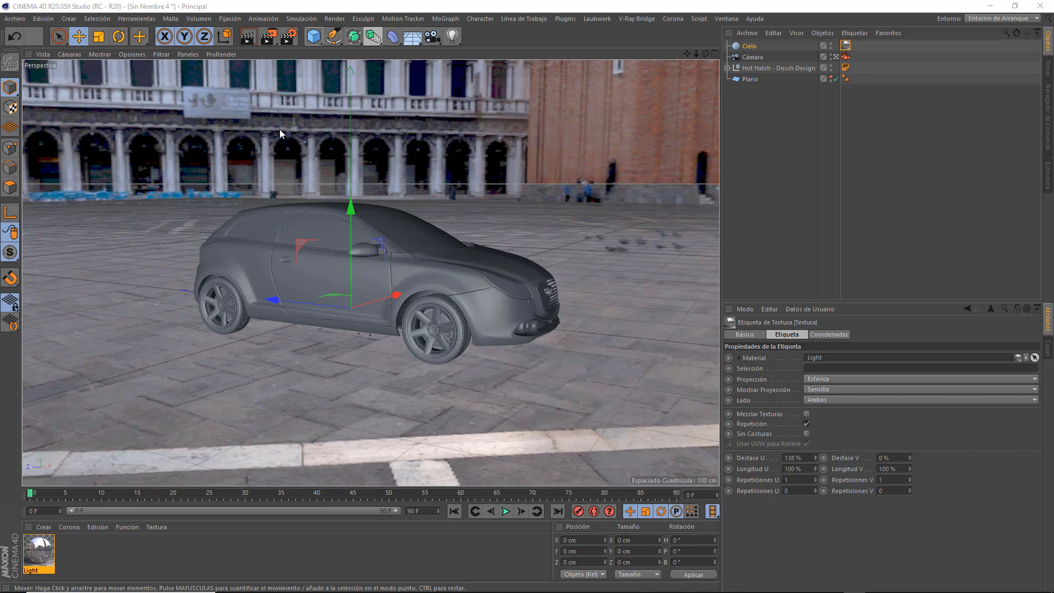
Create a second Corona Light material and open the file selection for its emission texture.
click(74, 528)
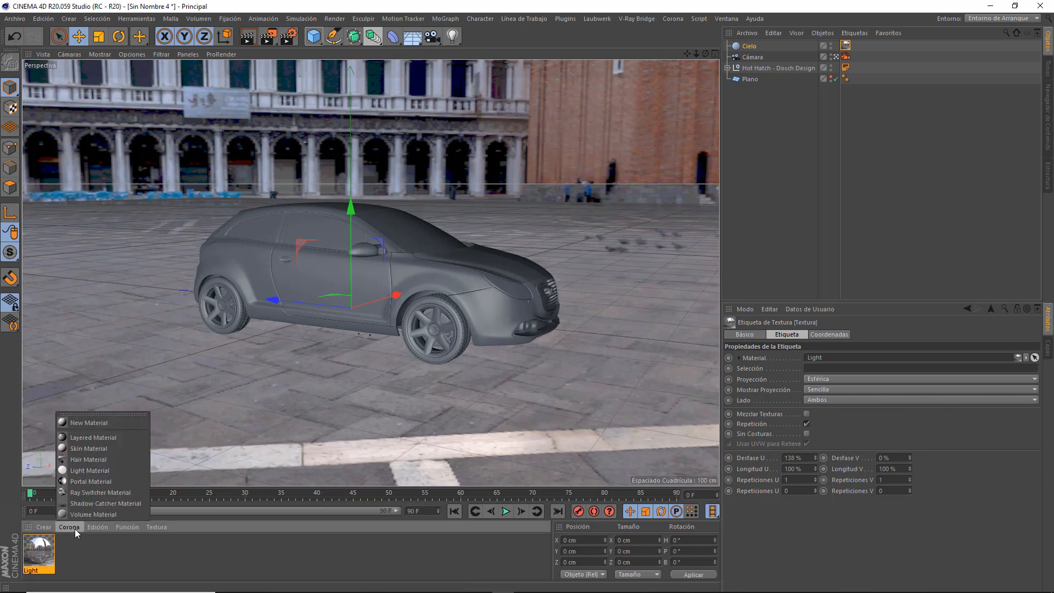
click(77, 470)
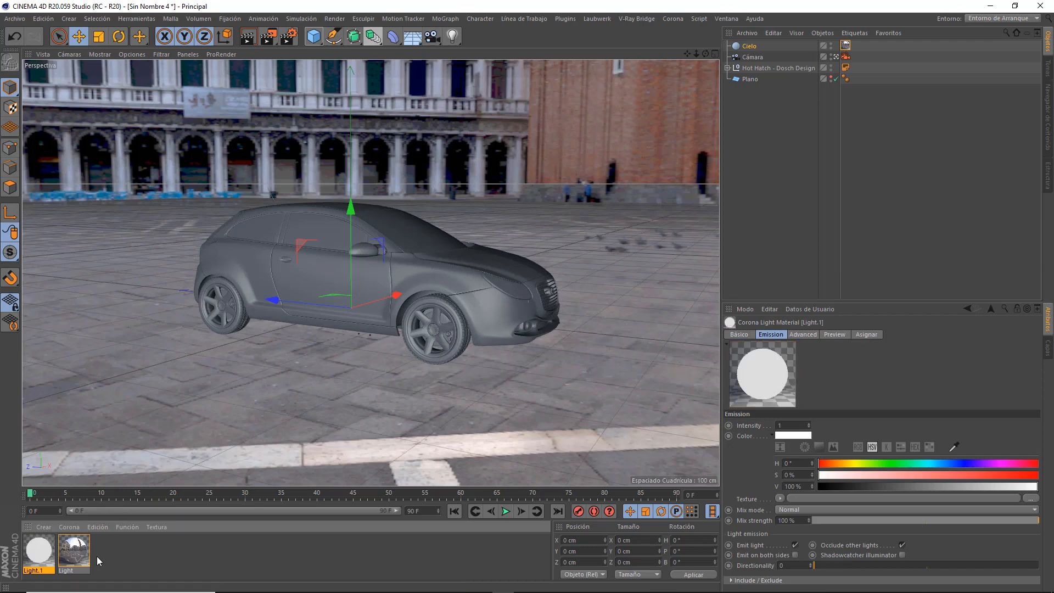
double_click(37, 546)
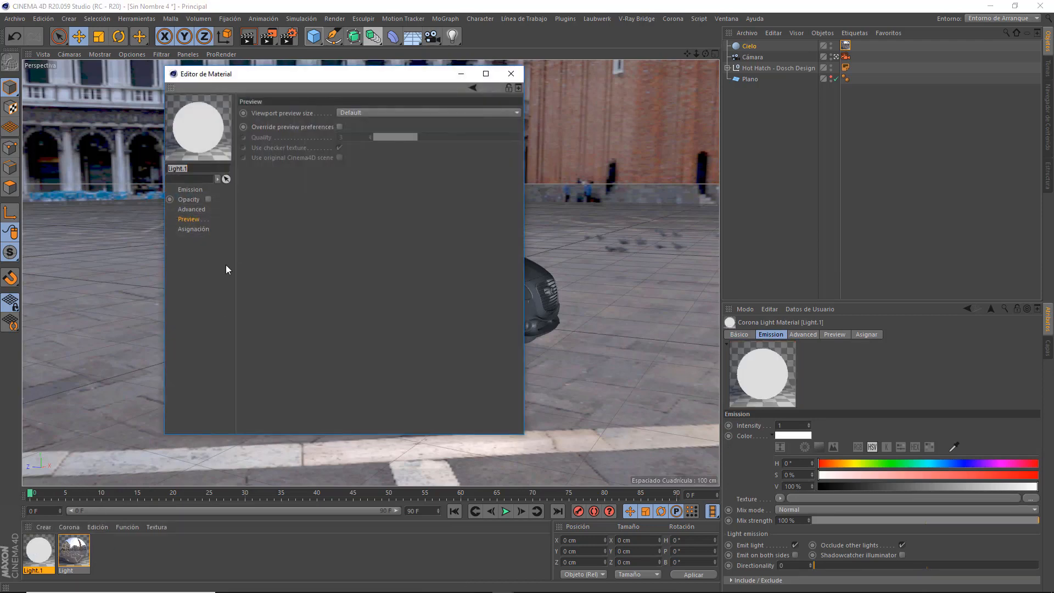
click(191, 189)
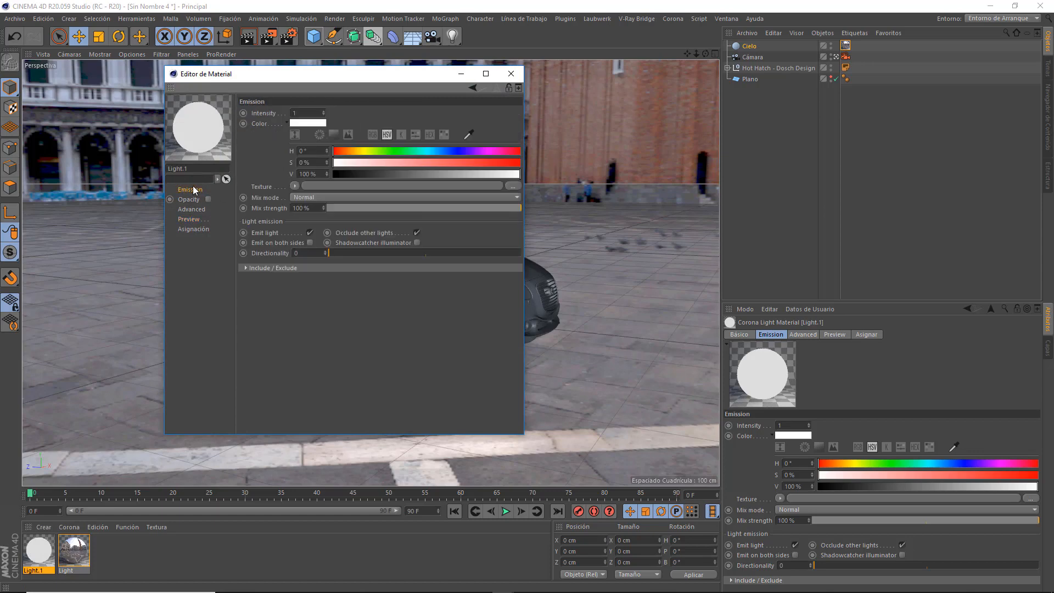
click(402, 186)
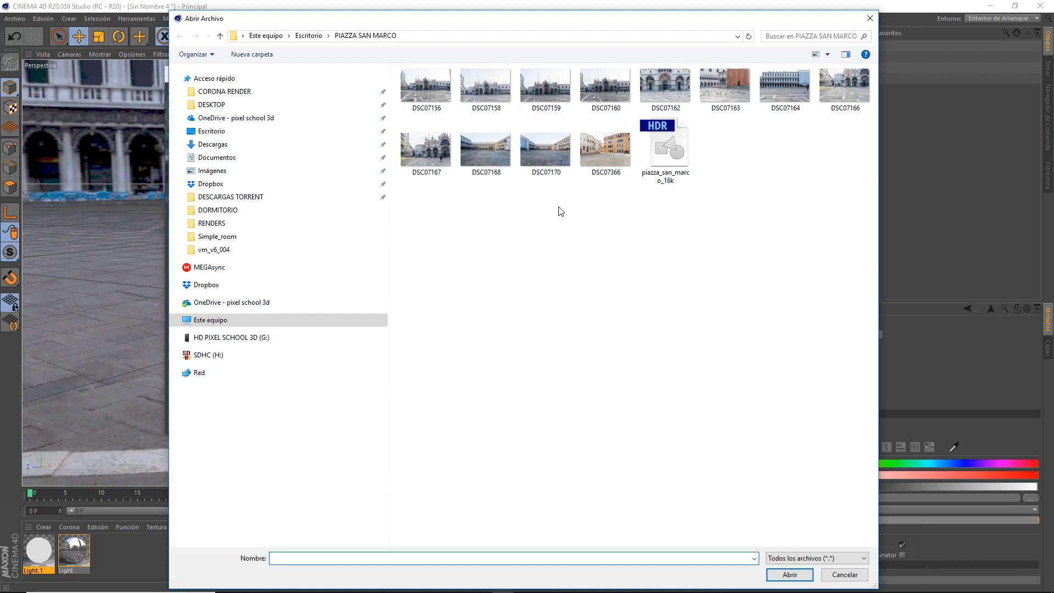
Check the pixel dimensions of the DSC07170 backplate in its file properties.
click(543, 155)
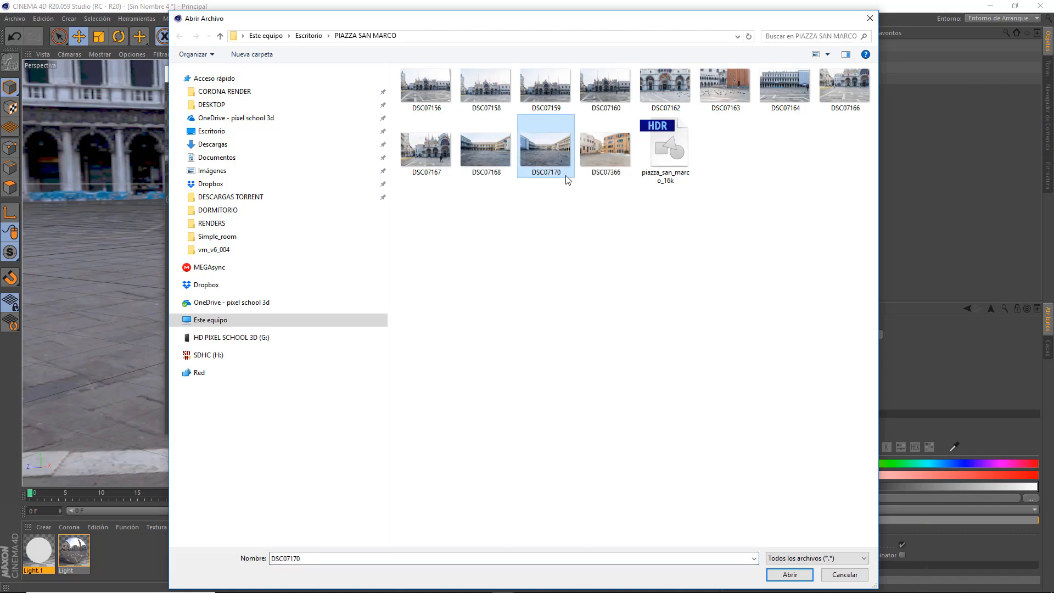
right_click(544, 144)
click(603, 515)
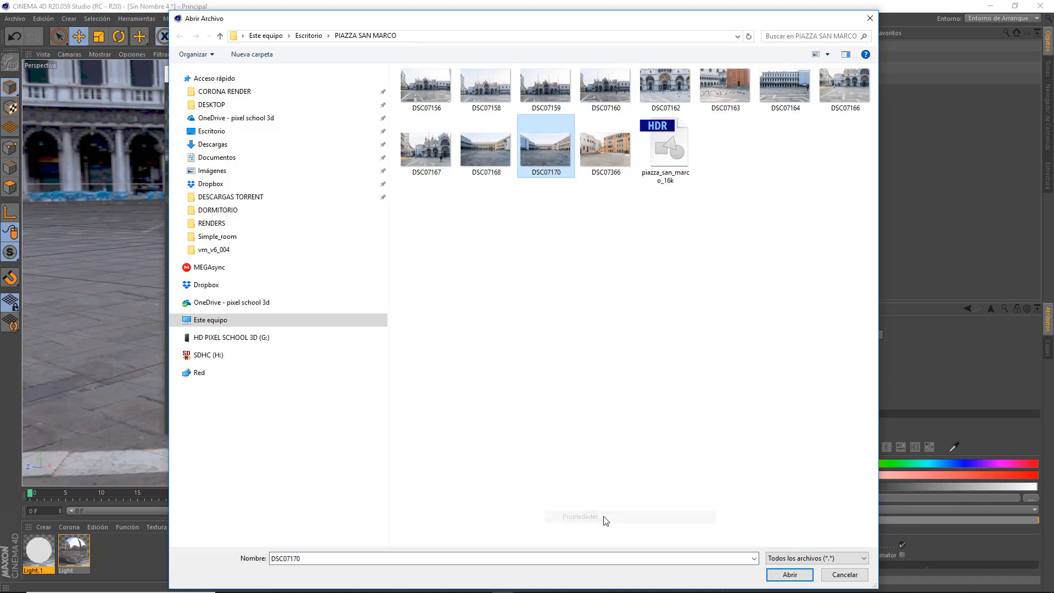
click(626, 170)
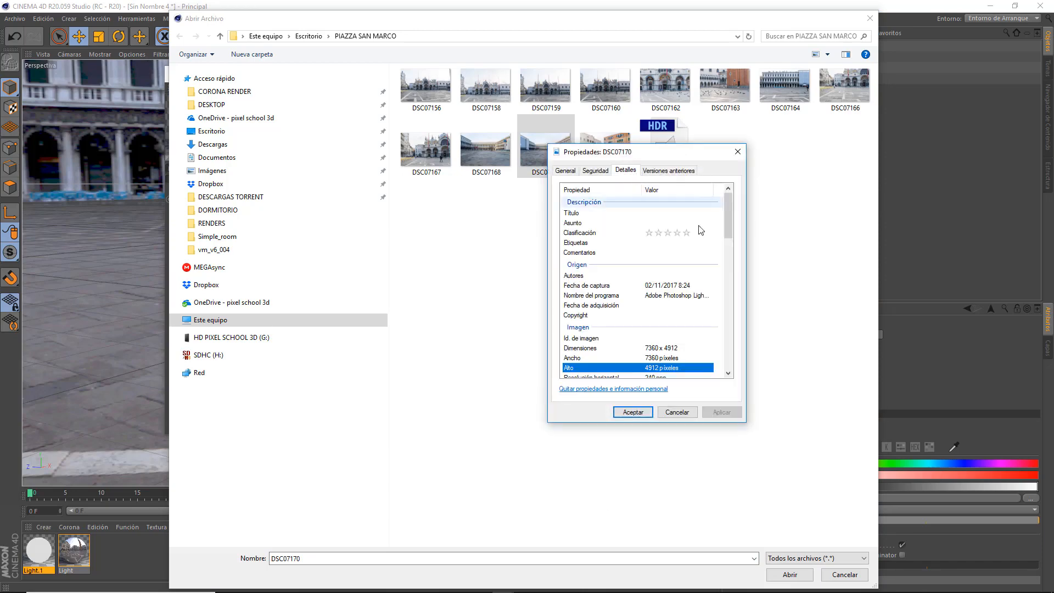
Check DSC07170's camera details in its properties and load the photo as the new Light material's emission texture.
drag(729, 226, 734, 291)
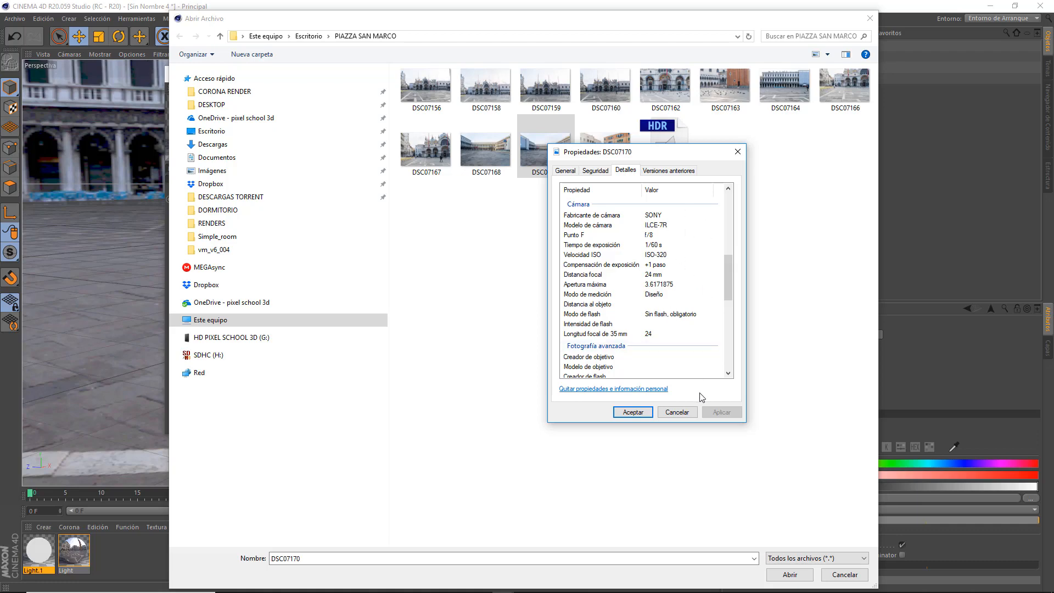
click(677, 413)
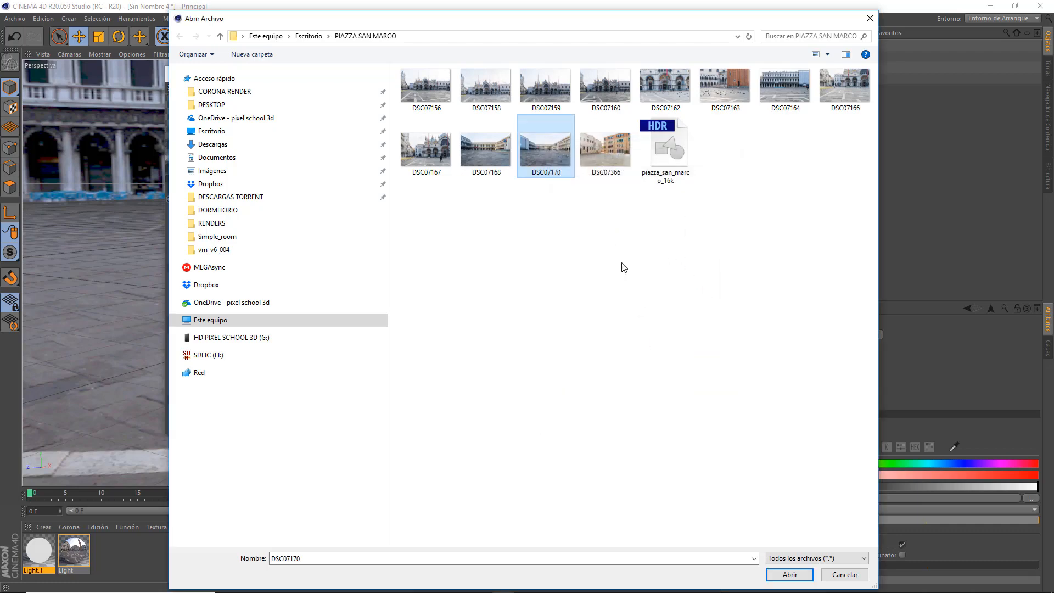
click(787, 575)
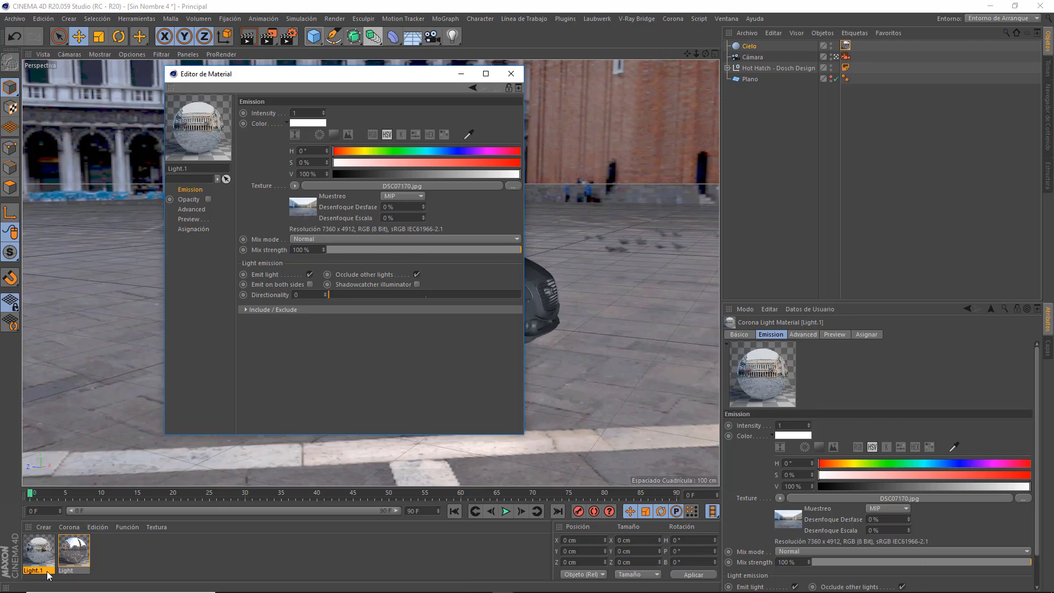
Rename the sky's light material to HDRI and the backplate light material to BACK, and close the material editor.
double_click(67, 570)
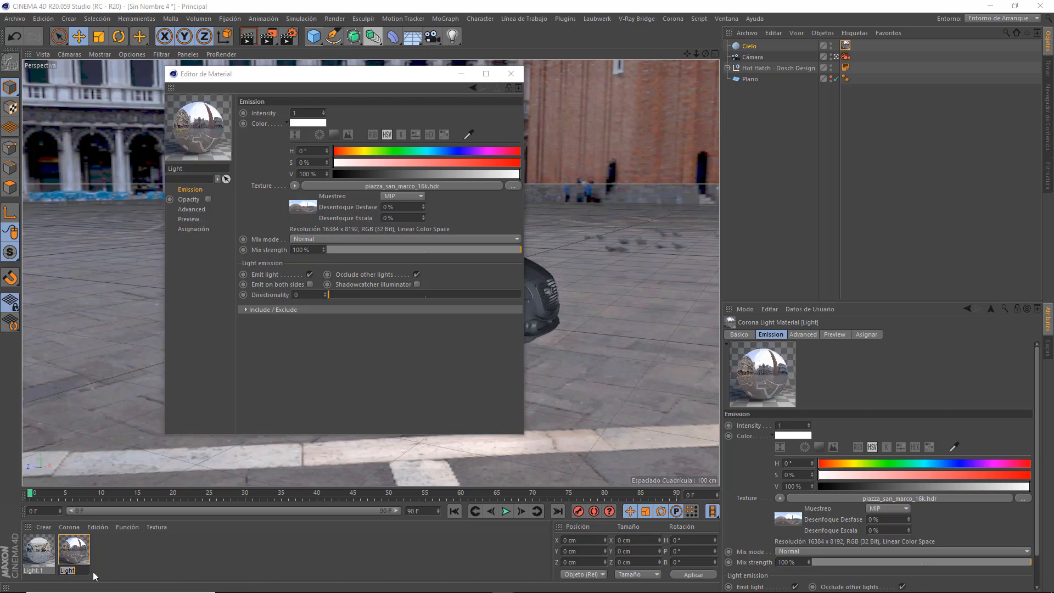
click(38, 571)
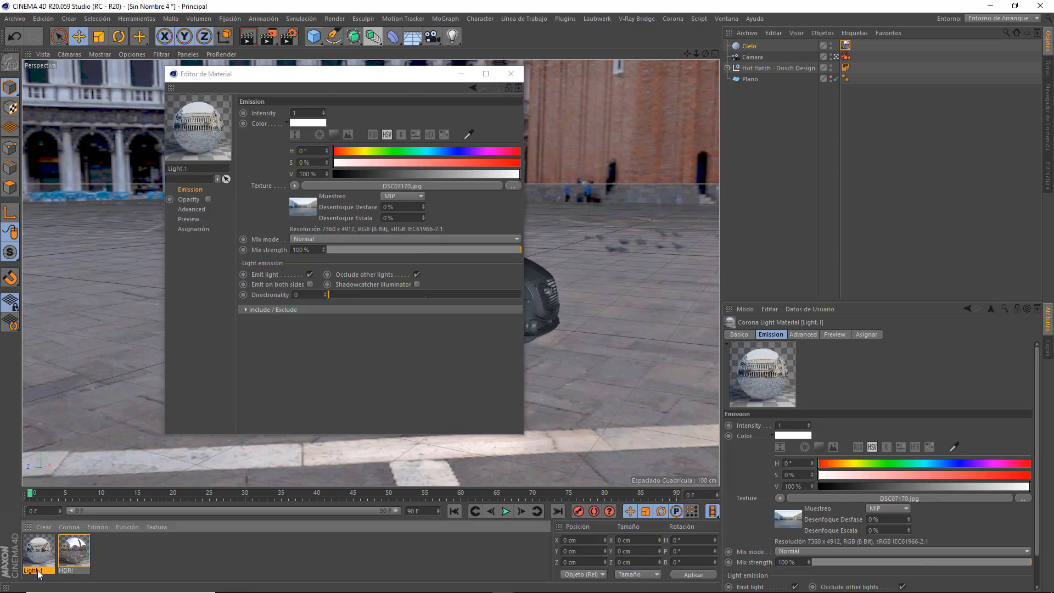
key(Delete)
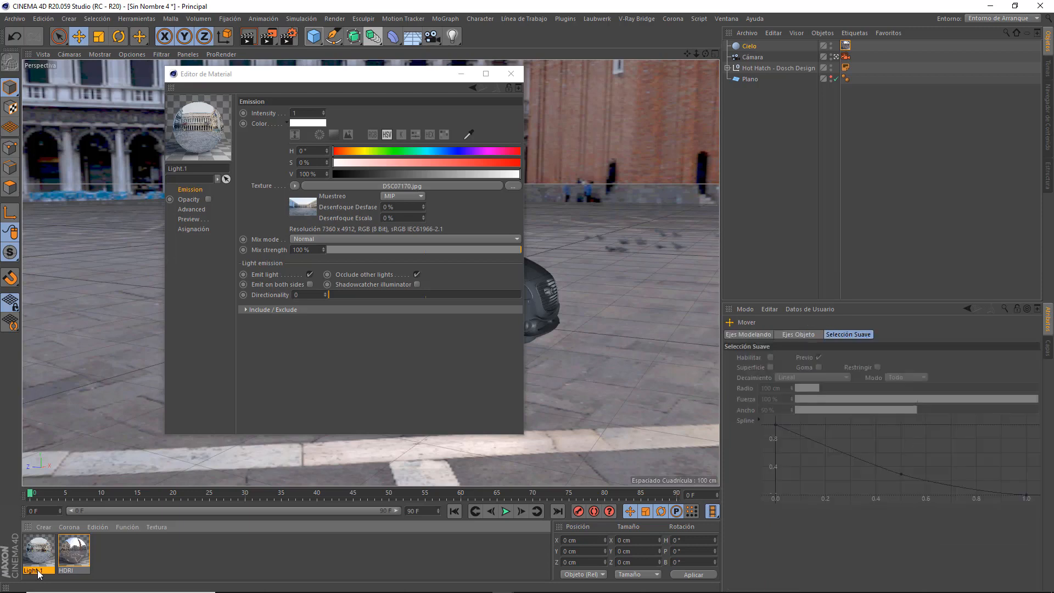
text(BA)
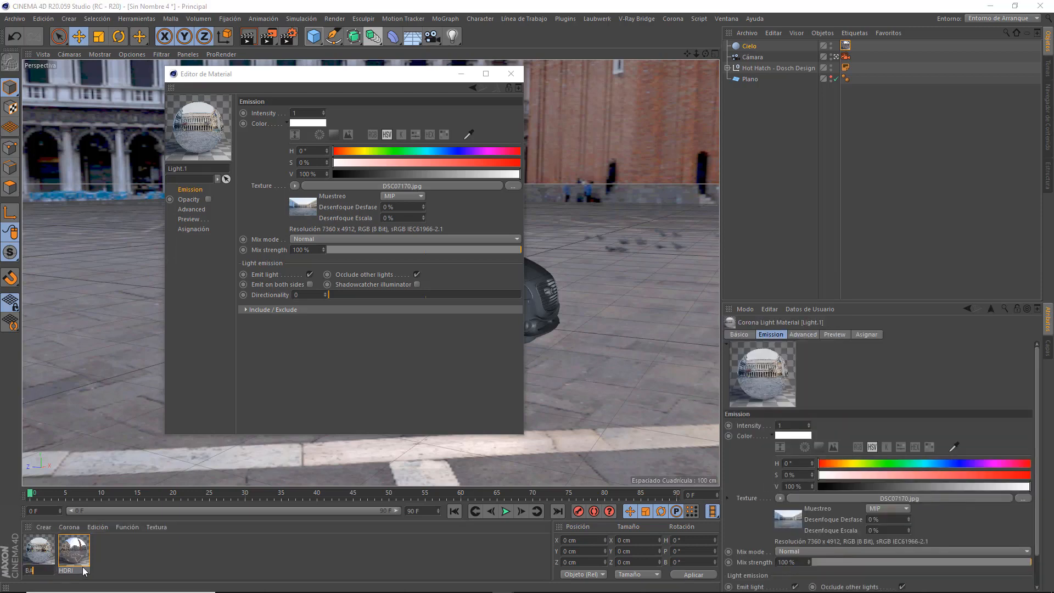
text(CK)
key(Return)
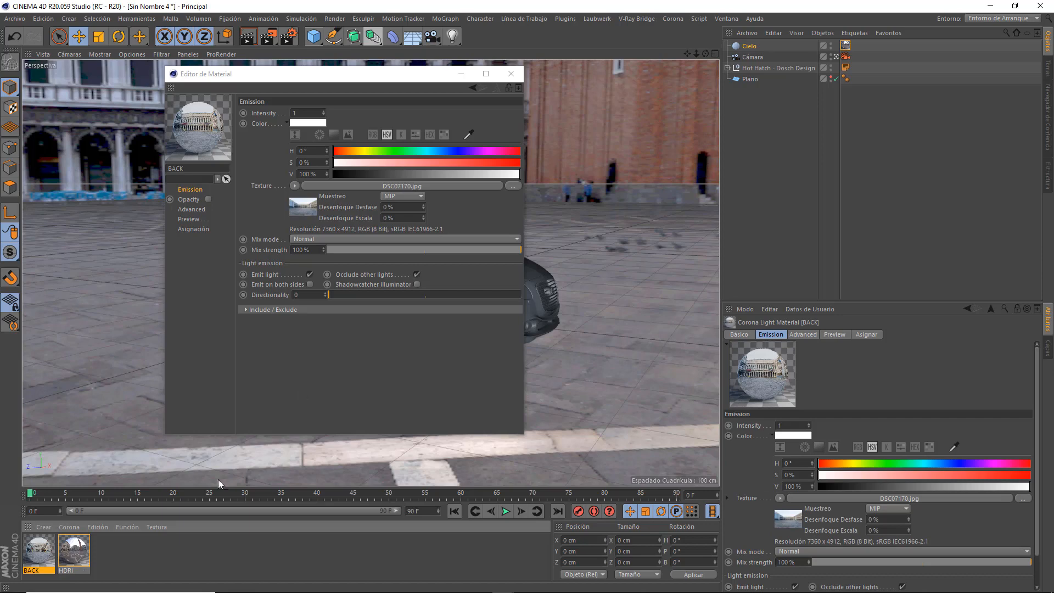
click(511, 74)
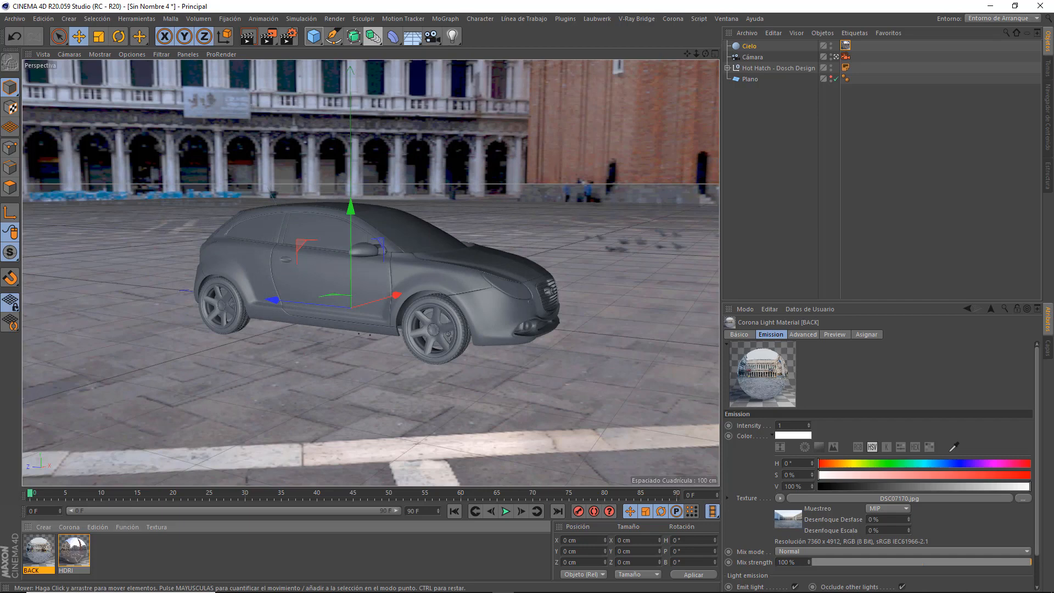
Enable Corona's direct visibility override in the render settings with the BACK material and Frontal mapping, and review that material's texture.
click(289, 37)
click(320, 83)
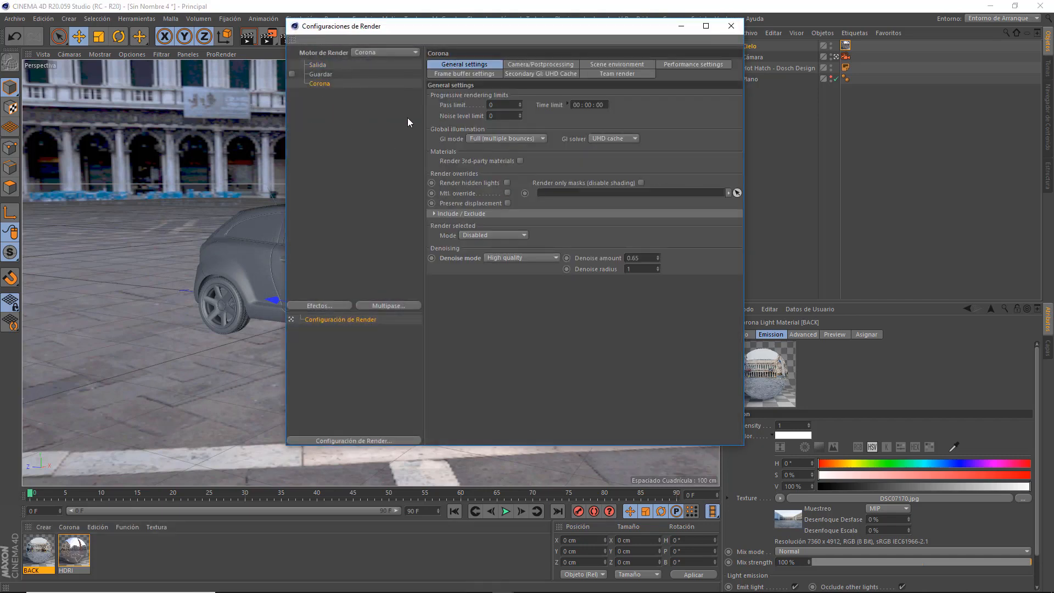
click(617, 65)
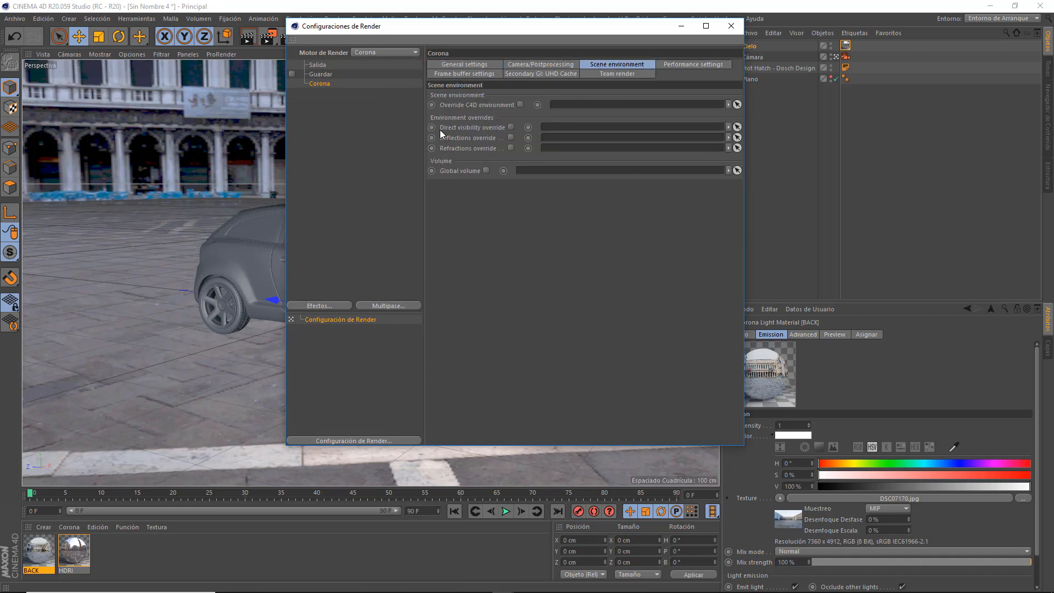
click(510, 128)
drag(35, 555, 614, 131)
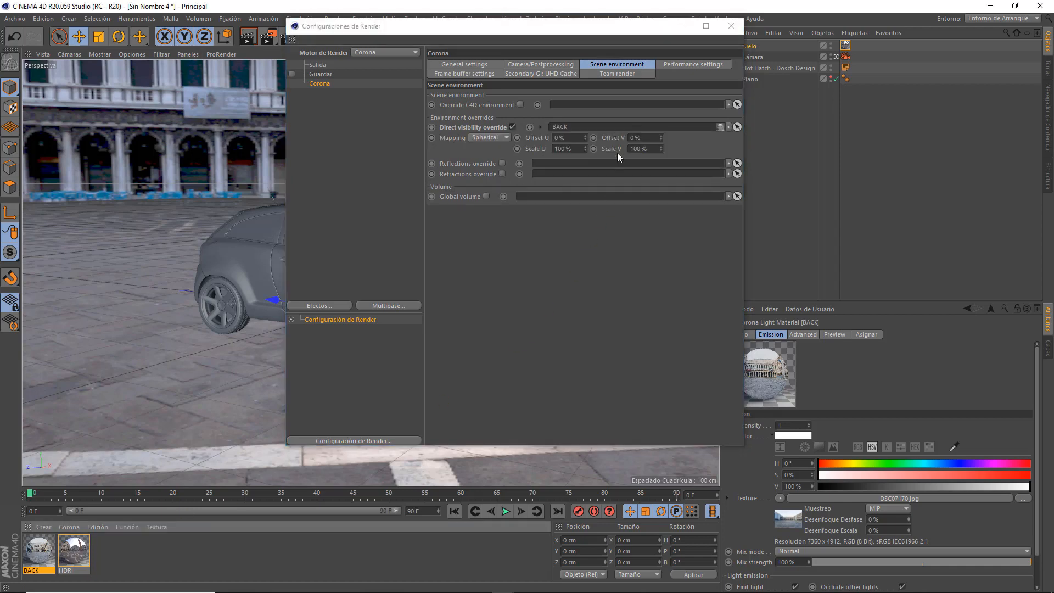
click(489, 139)
click(485, 171)
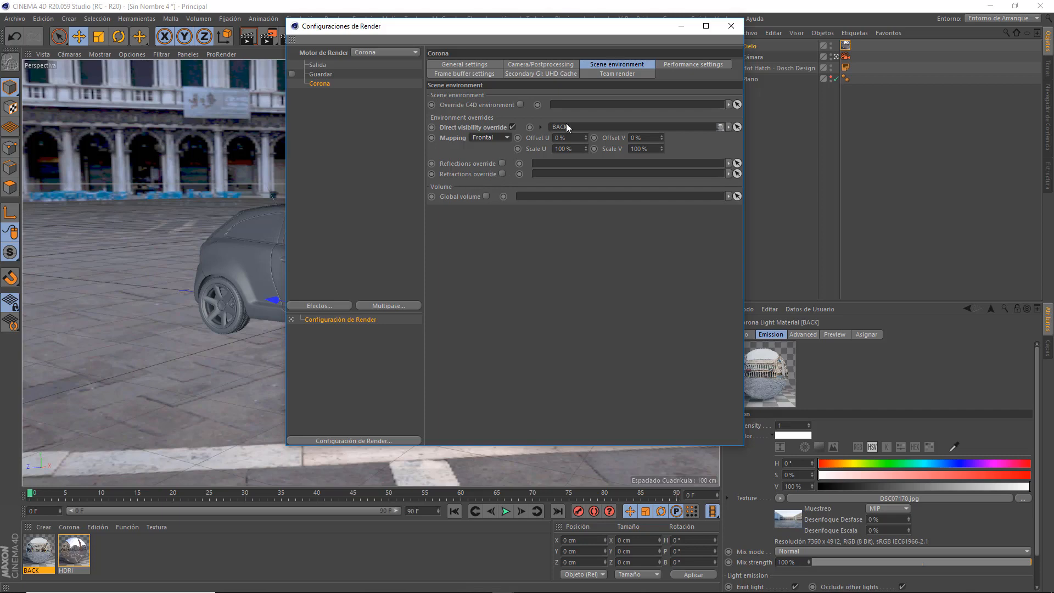
click(731, 26)
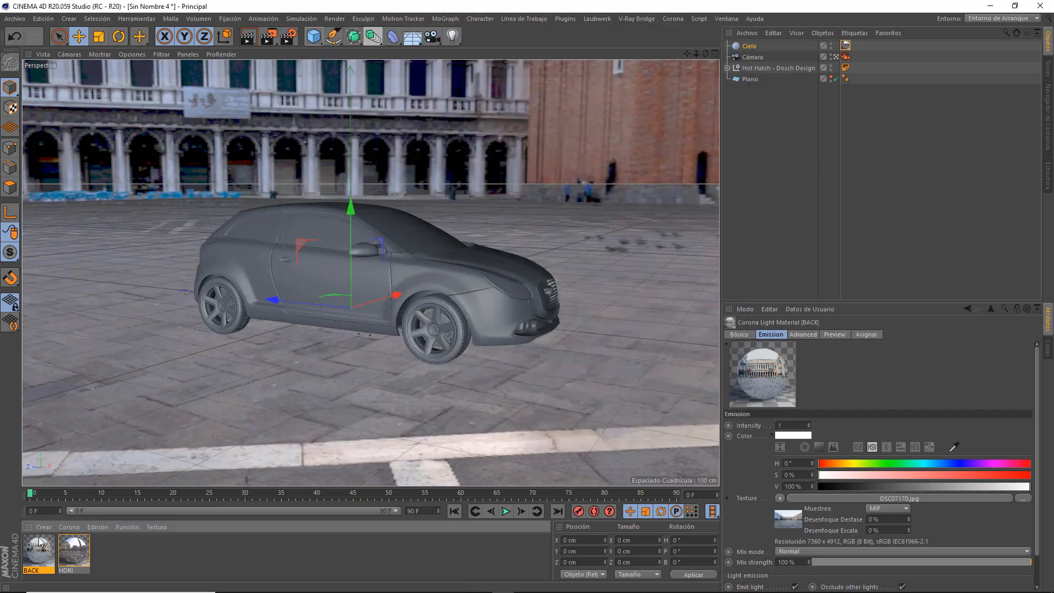
double_click(38, 552)
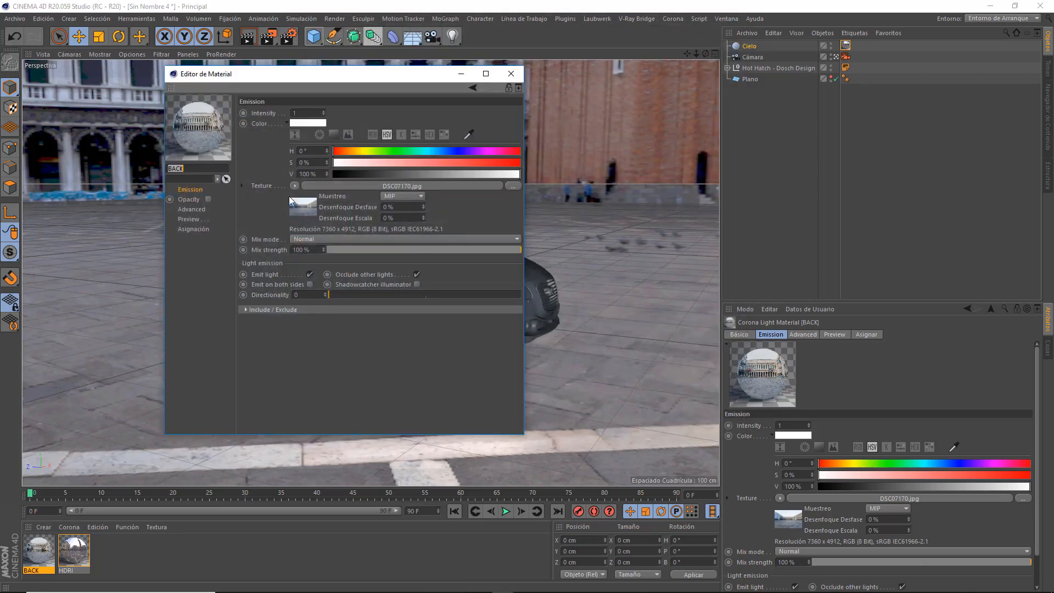
click(510, 74)
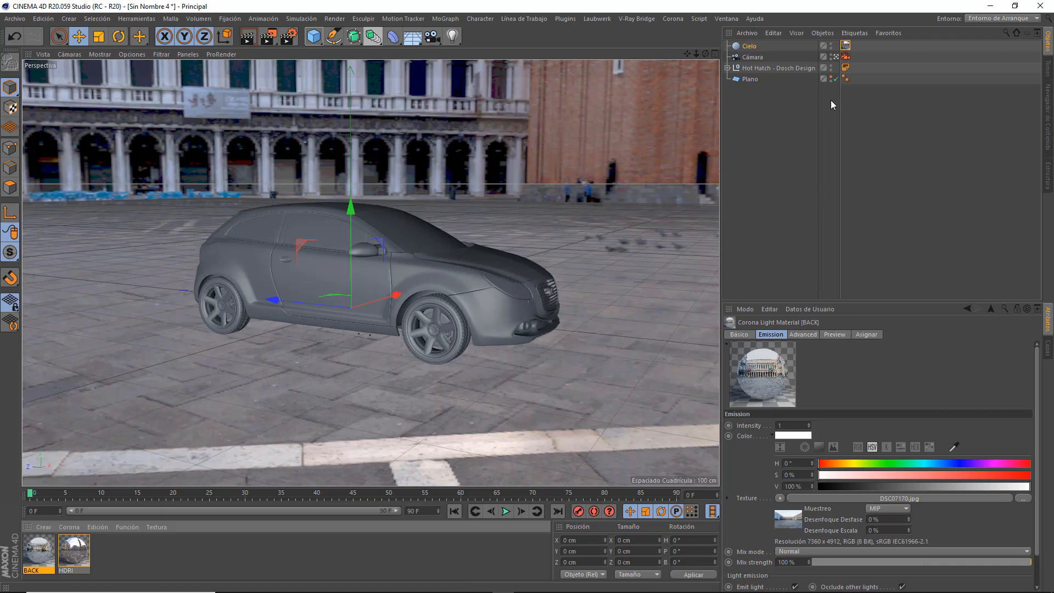
Reframe the camera so the car sits lower in the shot and start Corona interactive rendering.
drag(705, 54, 667, 67)
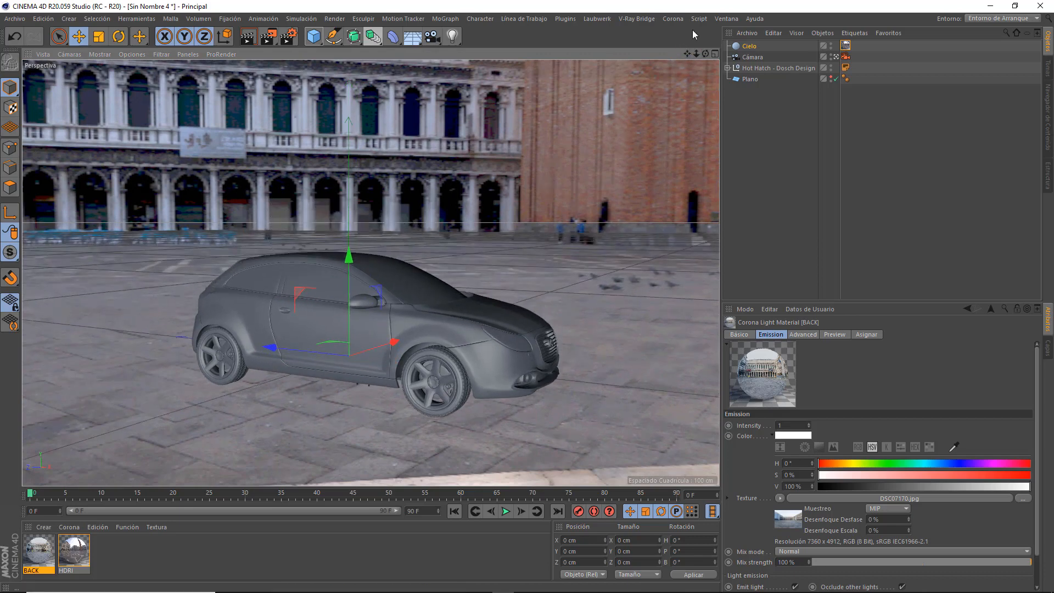
click(727, 20)
mouse_move(674, 20)
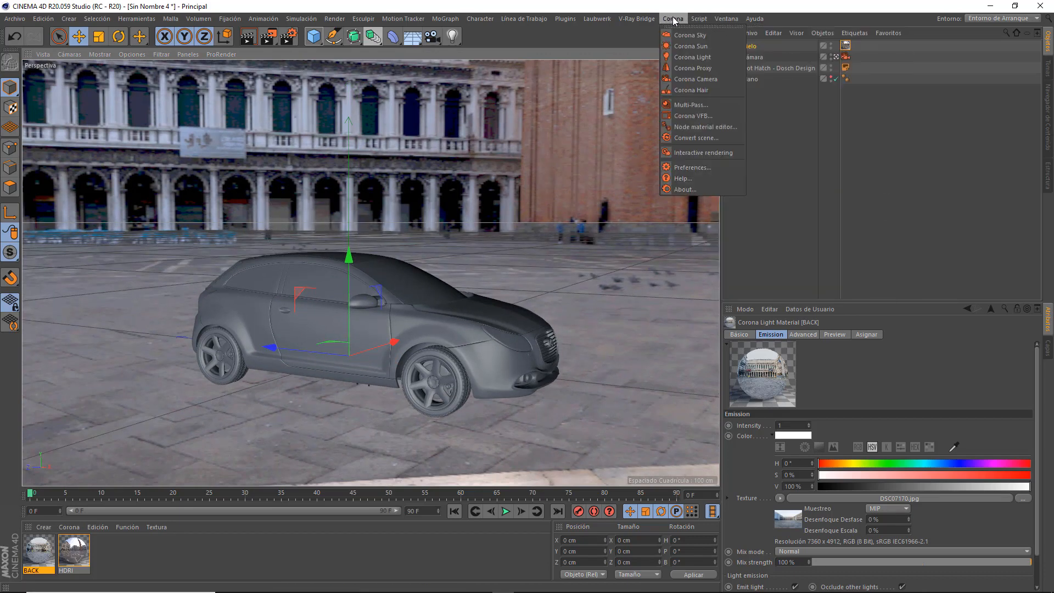
click(697, 152)
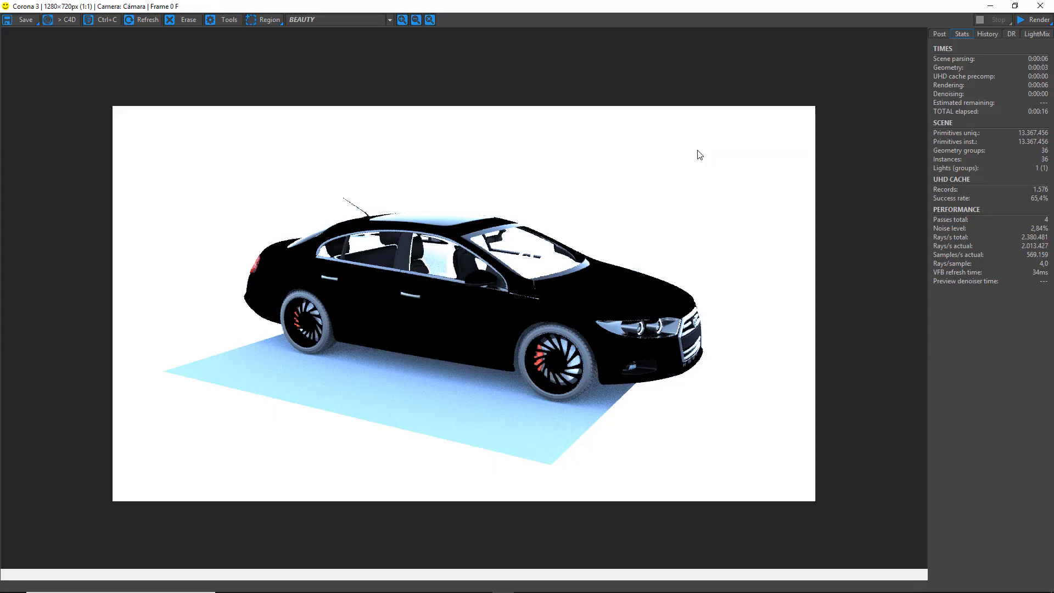
Shrink and reposition the Corona frame buffer so the car render and the object list are both visible.
click(1014, 6)
drag(828, 151, 716, 64)
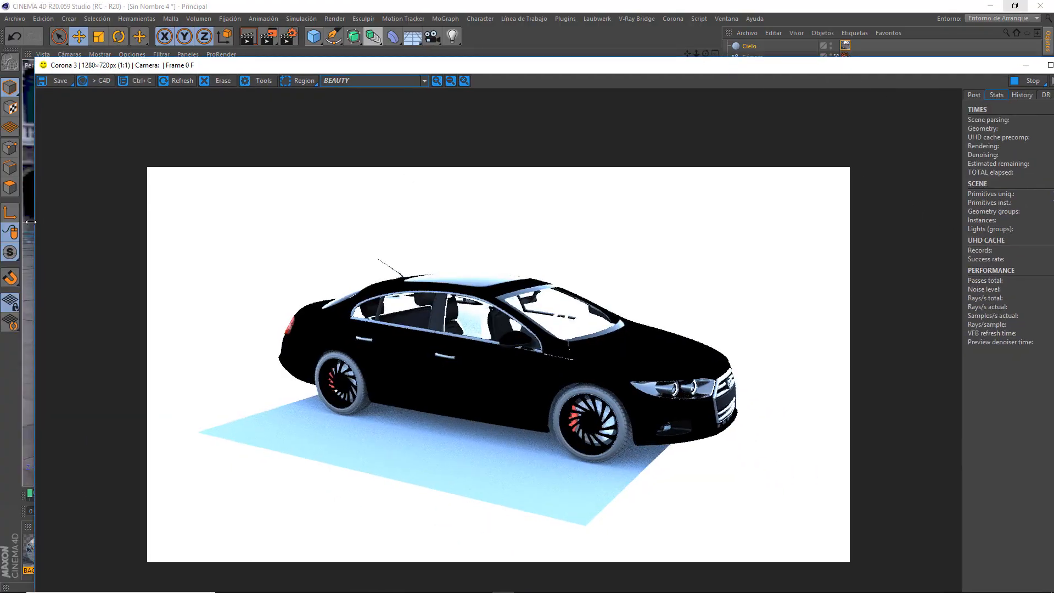
drag(31, 221, 220, 235)
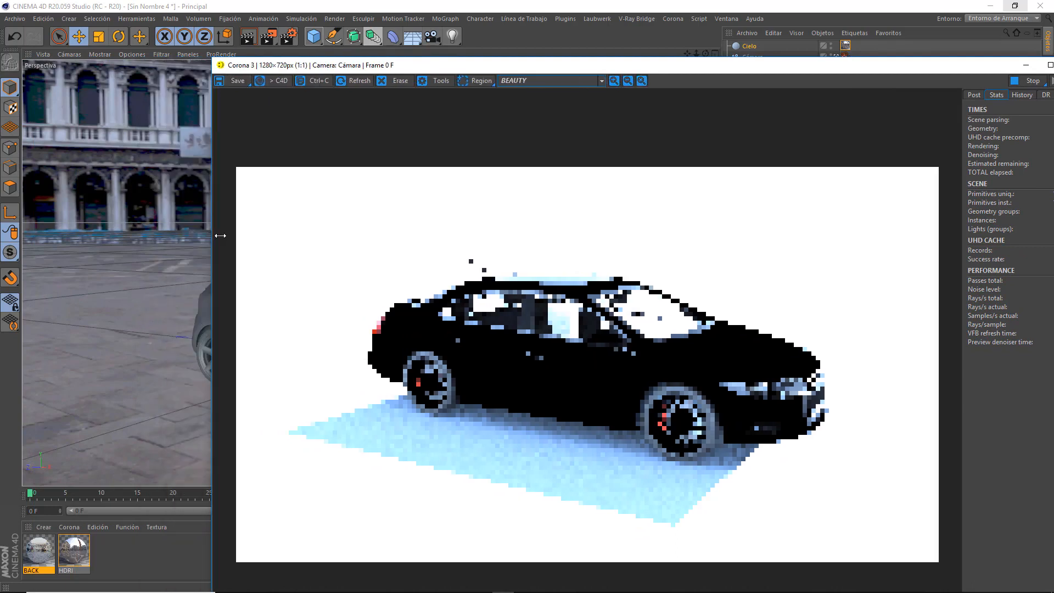
drag(532, 65, 381, 50)
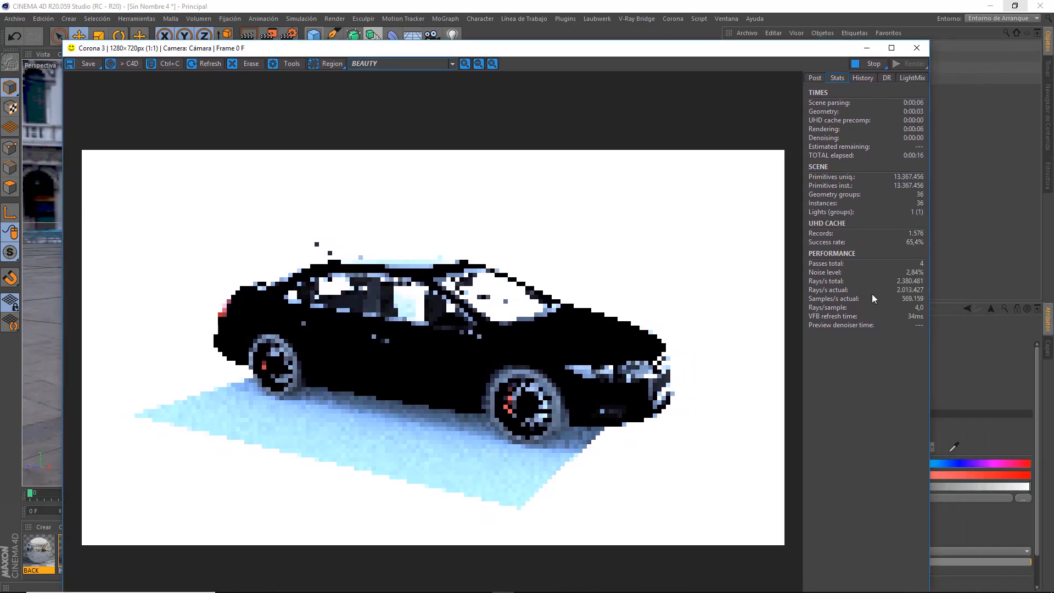
drag(933, 315, 862, 317)
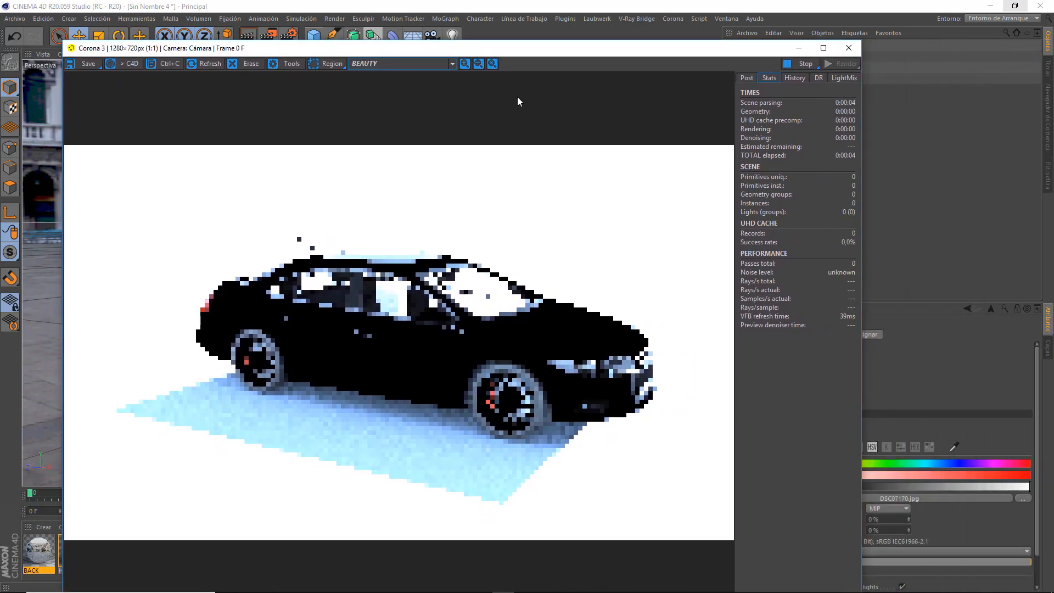
drag(497, 39, 535, 87)
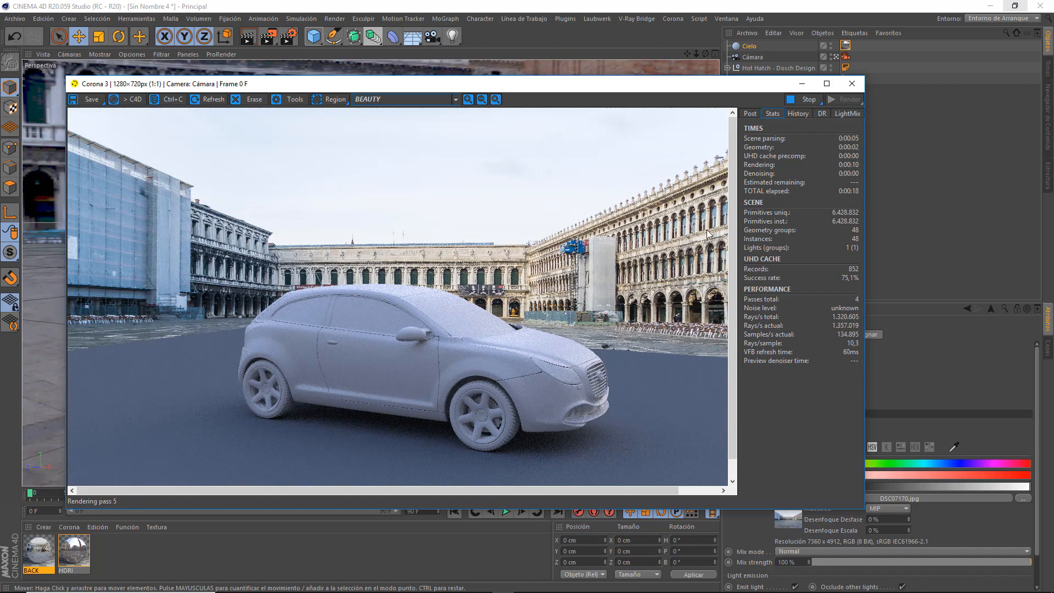
drag(681, 83, 638, 86)
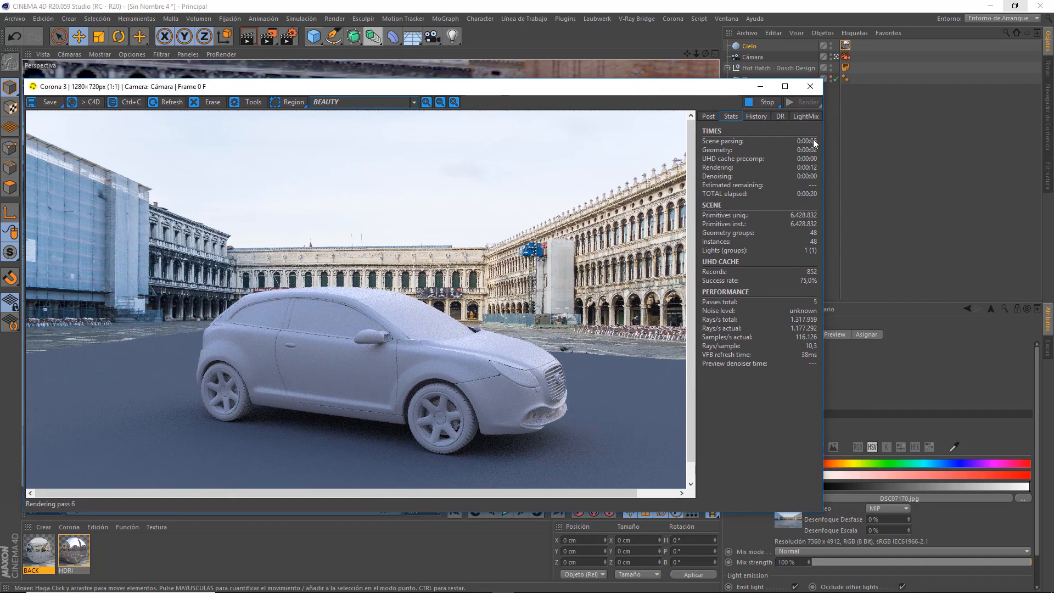
drag(823, 141, 756, 147)
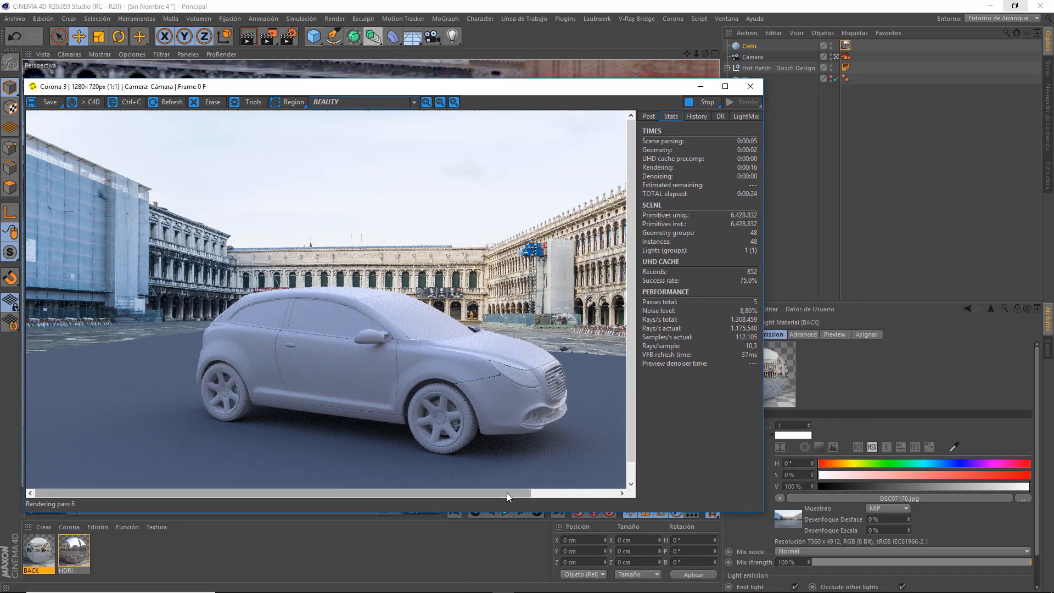
drag(512, 492, 536, 490)
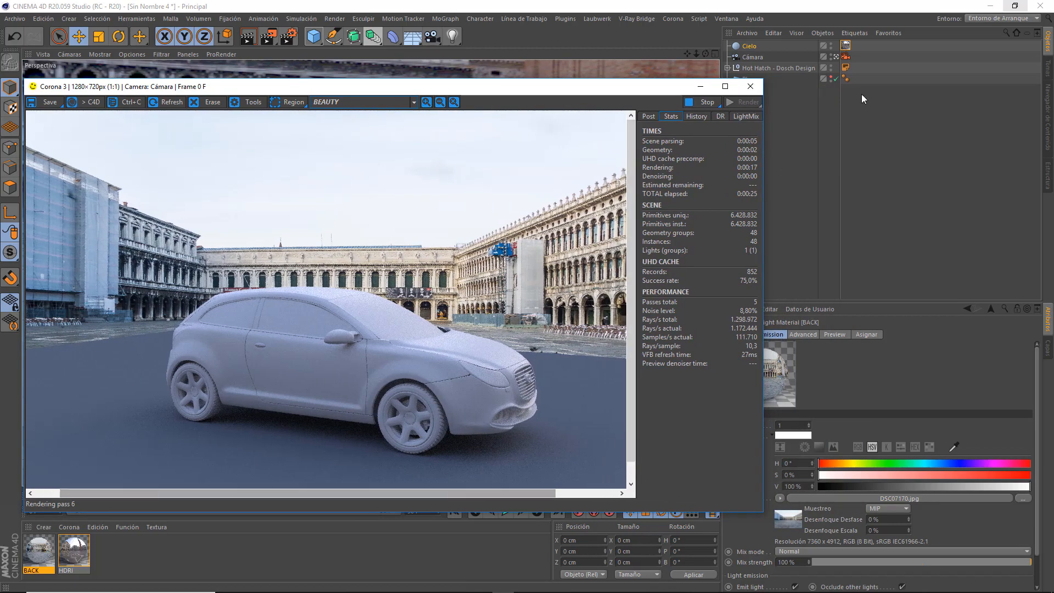
Compare the interactive render with the ground plane's render visibility off and on, and stop and close the render.
click(831, 80)
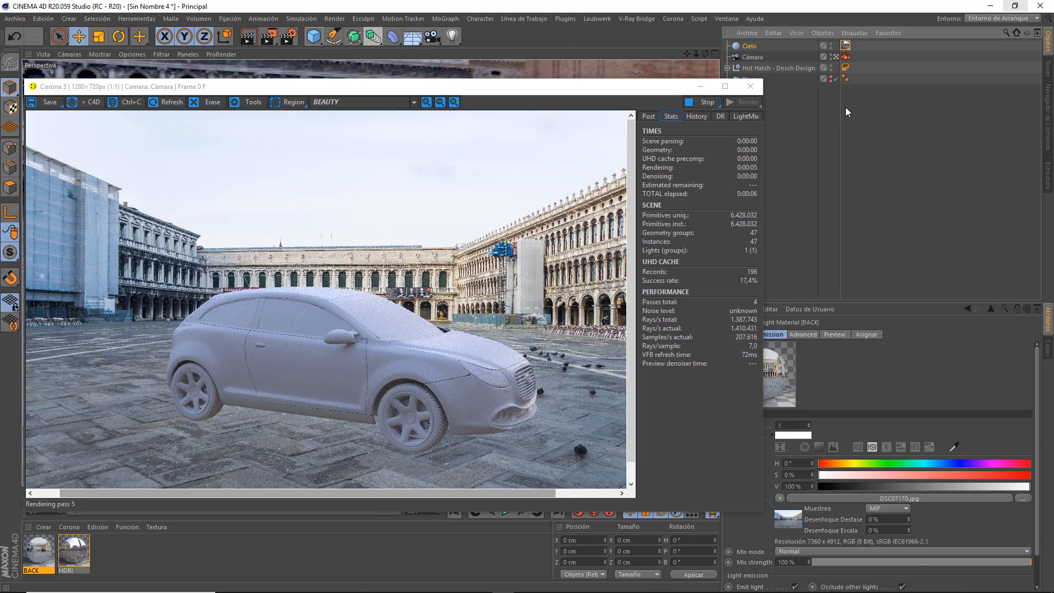
click(830, 81)
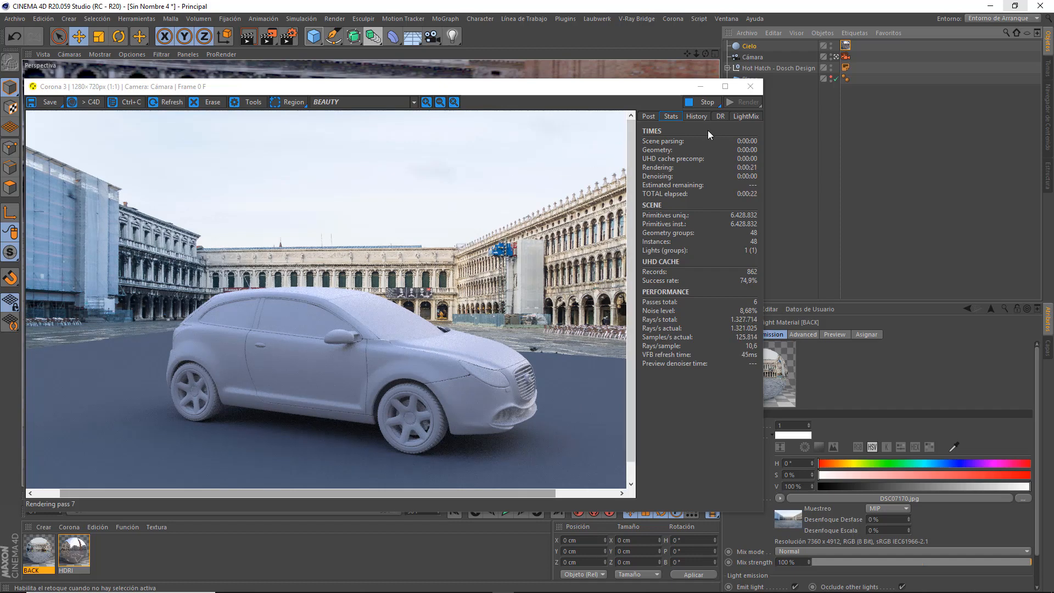
click(707, 102)
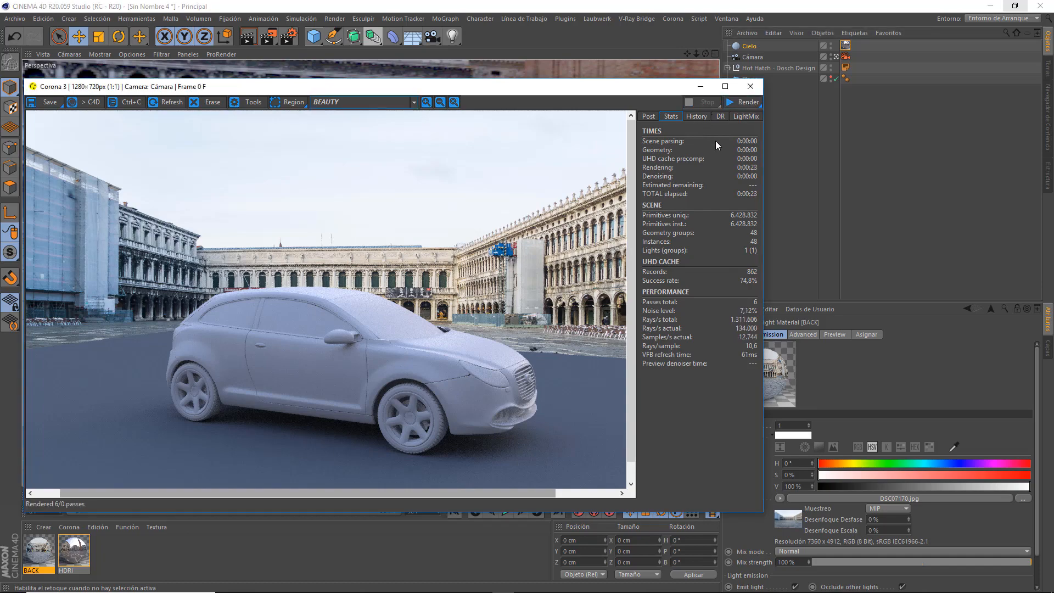
click(752, 88)
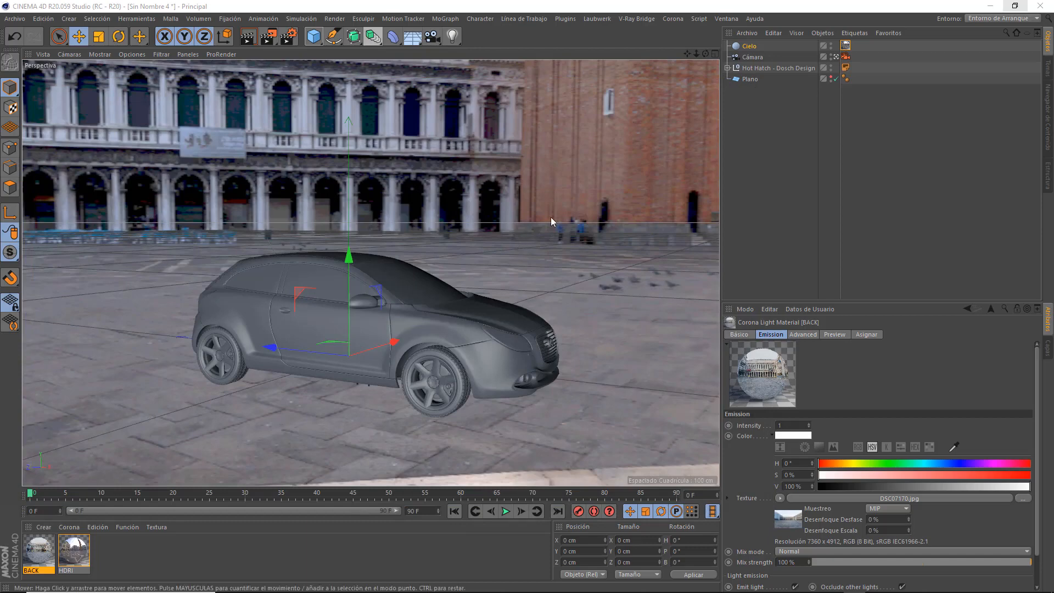
Make the ground plane visible in the editor again and add a Background (Fondo) object to the scene.
click(830, 77)
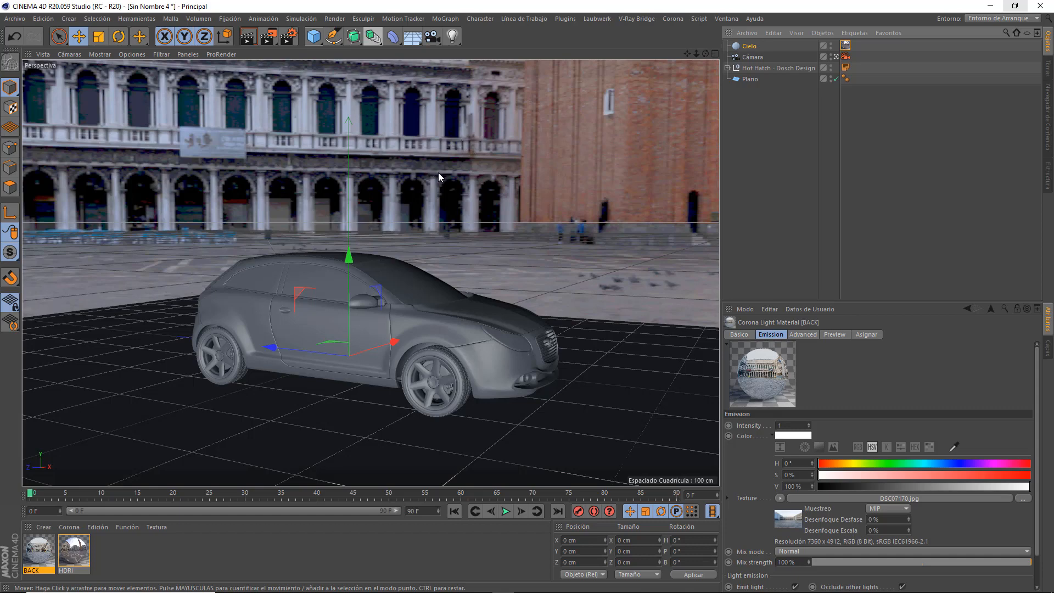
click(412, 42)
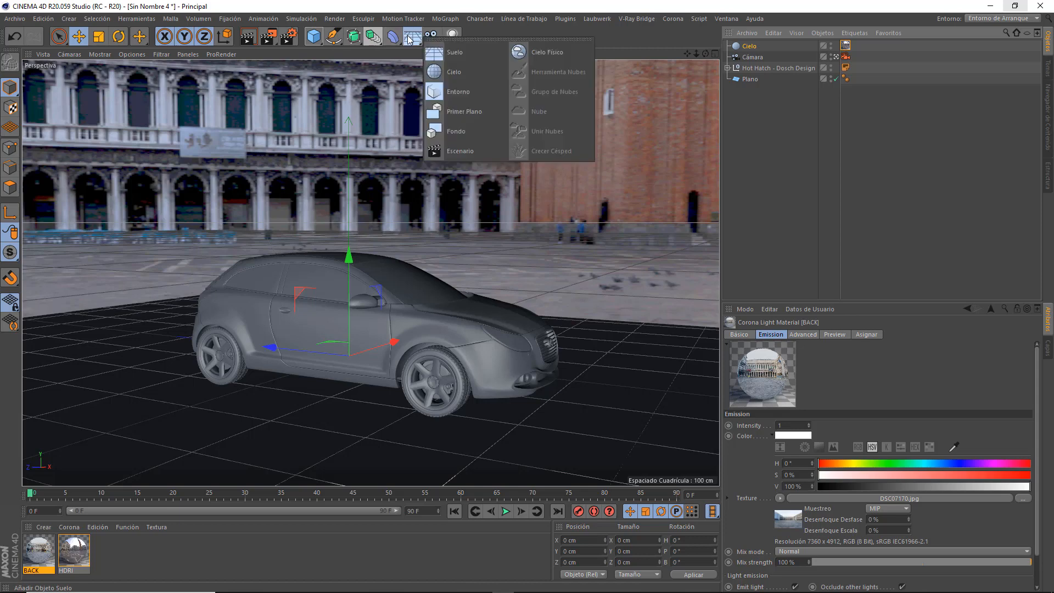
click(456, 131)
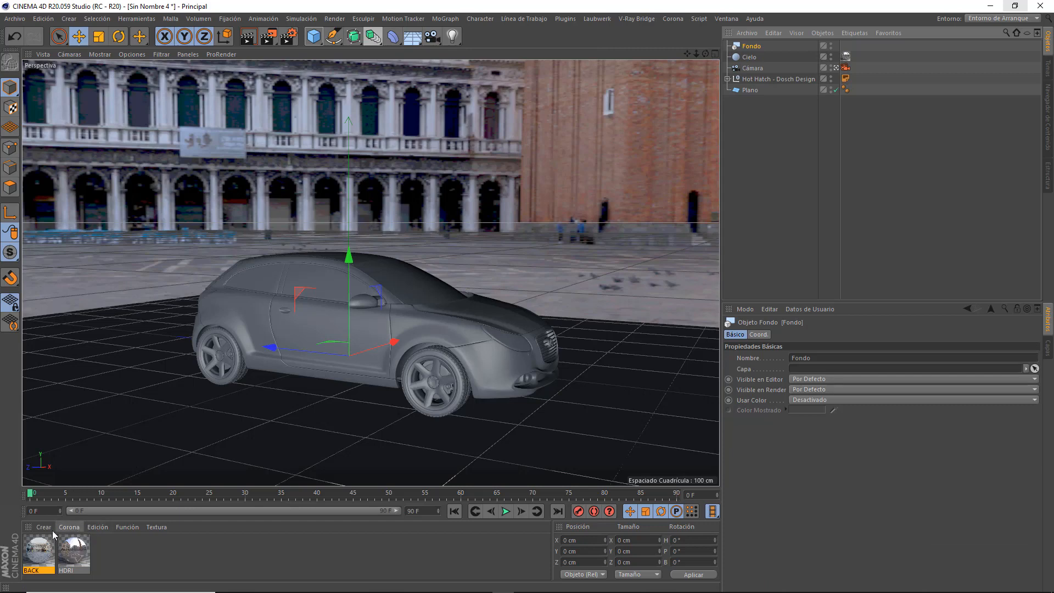
Create a new PBR material for the background with its reflectance channel off and its luminance channel on.
click(44, 528)
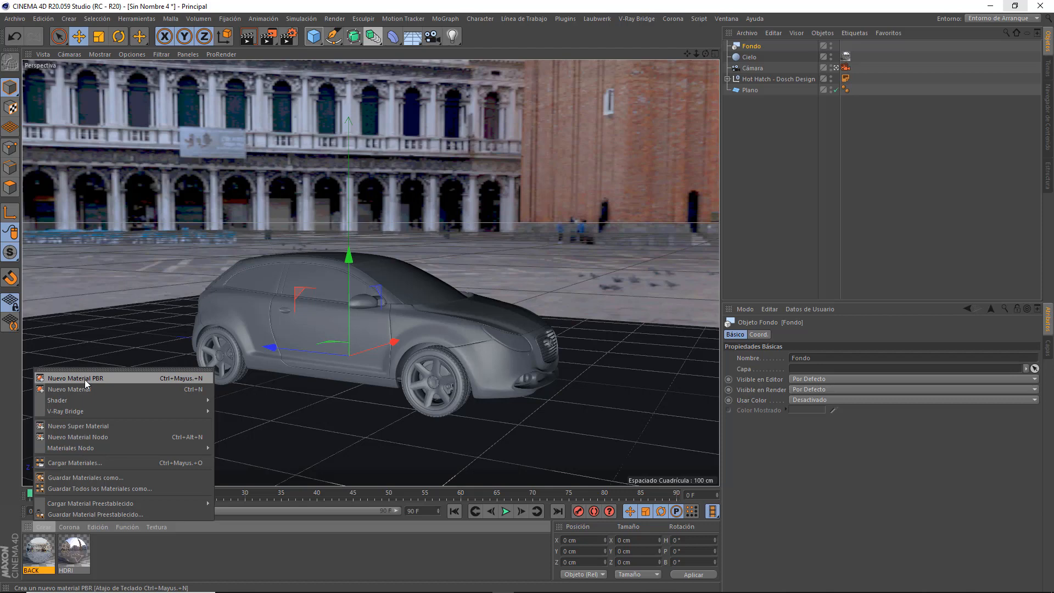
click(85, 378)
double_click(40, 547)
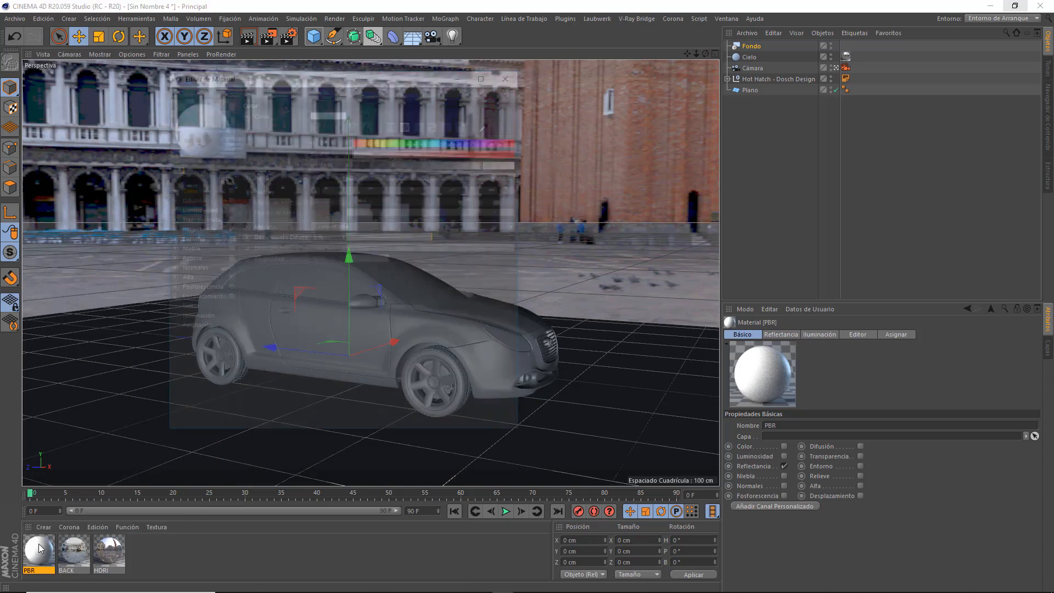
click(229, 228)
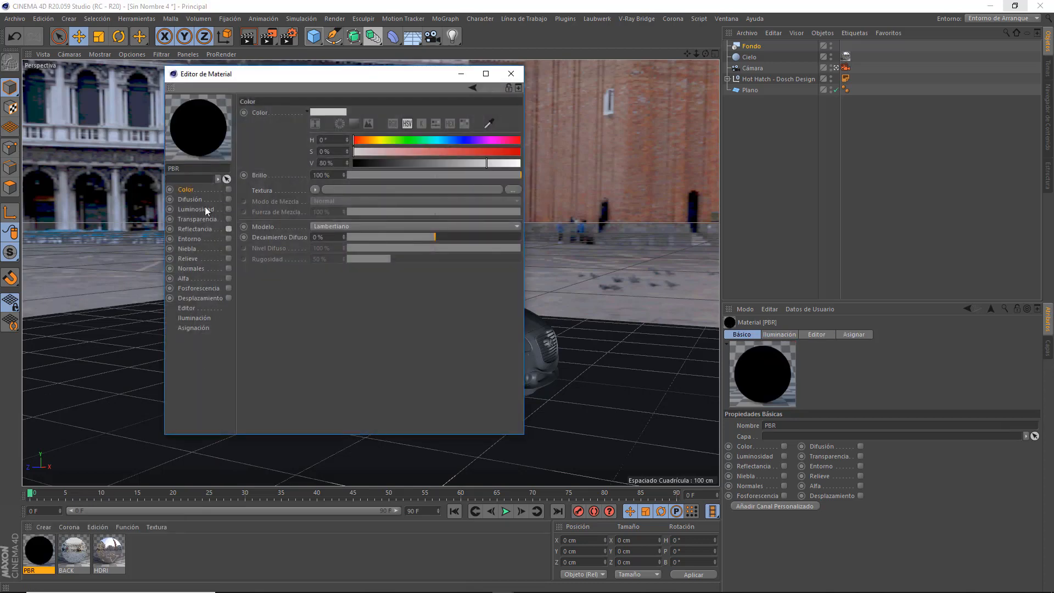
click(228, 209)
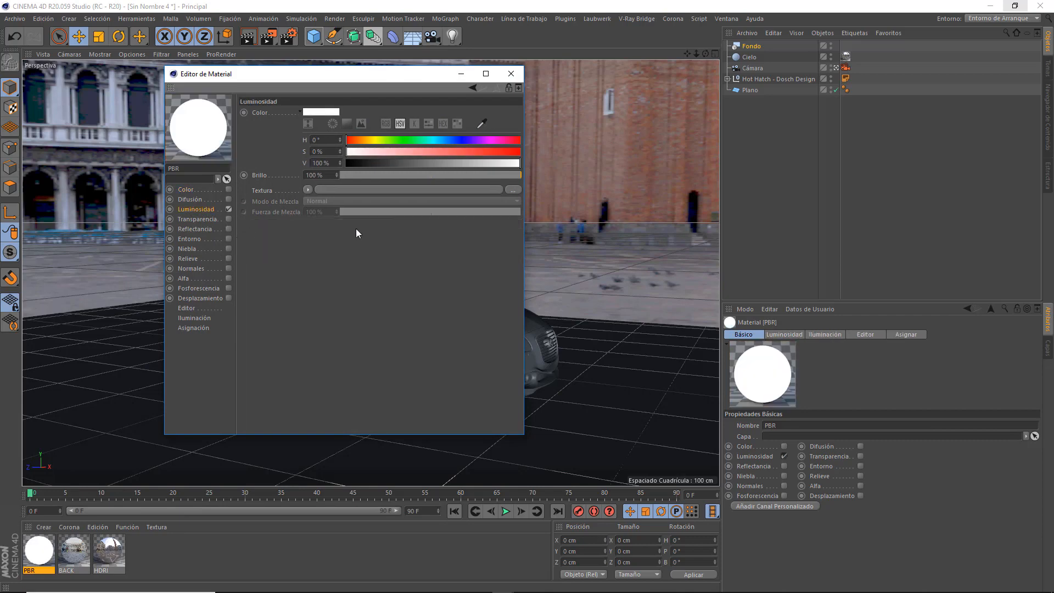
Load the DSC07170 photo as the PBR material's luminance texture and apply the material to the Background (Fondo) object.
click(393, 190)
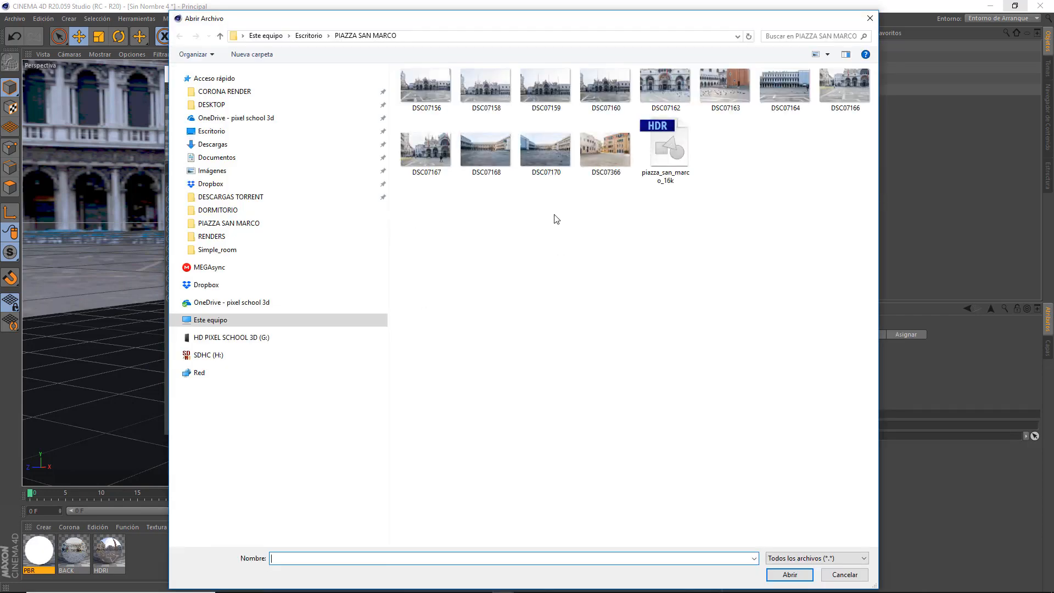
double_click(545, 149)
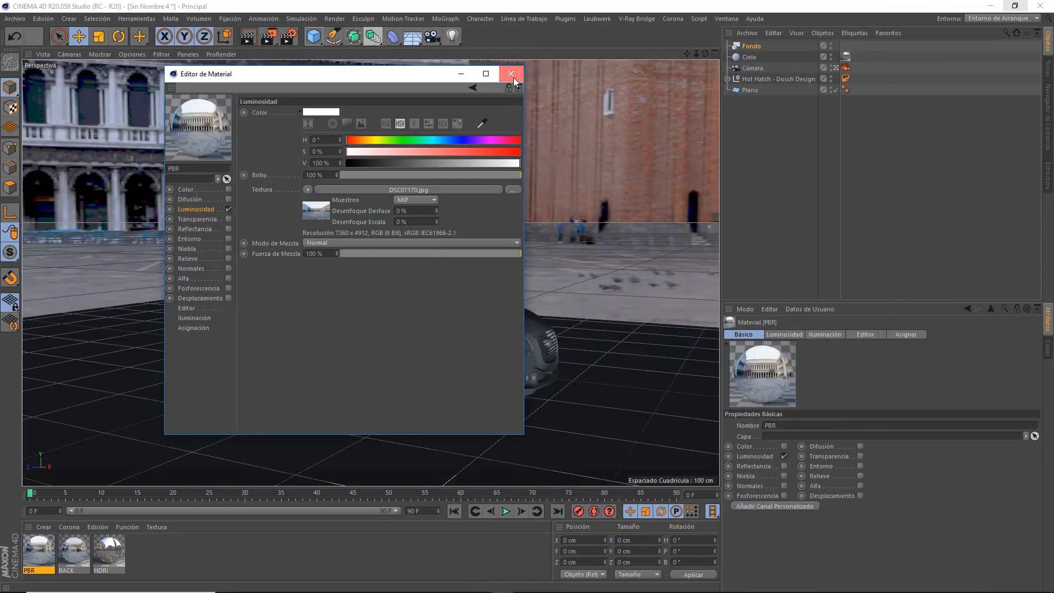
click(512, 78)
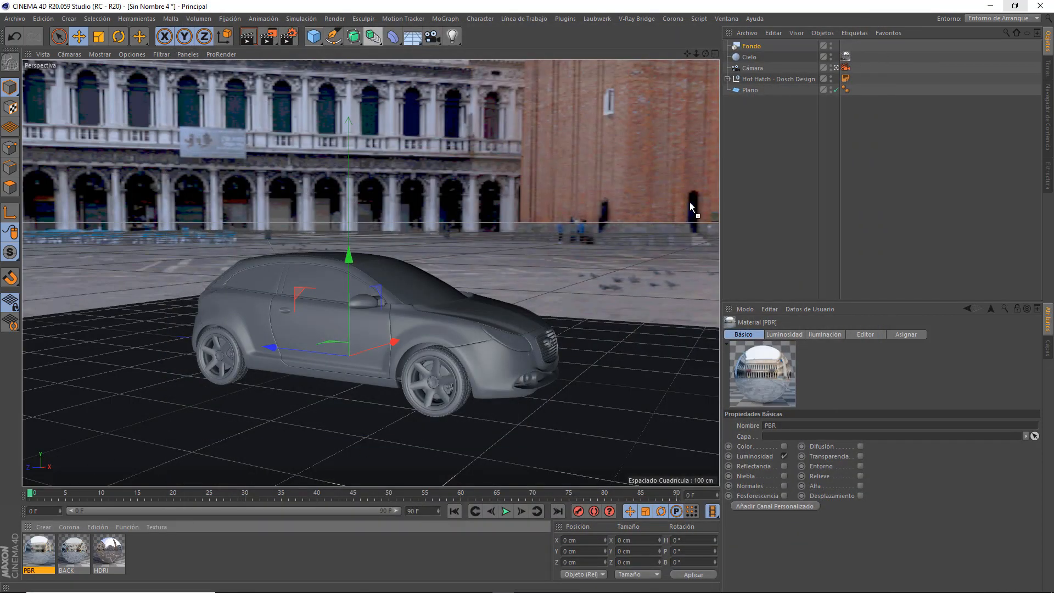
drag(690, 207, 753, 48)
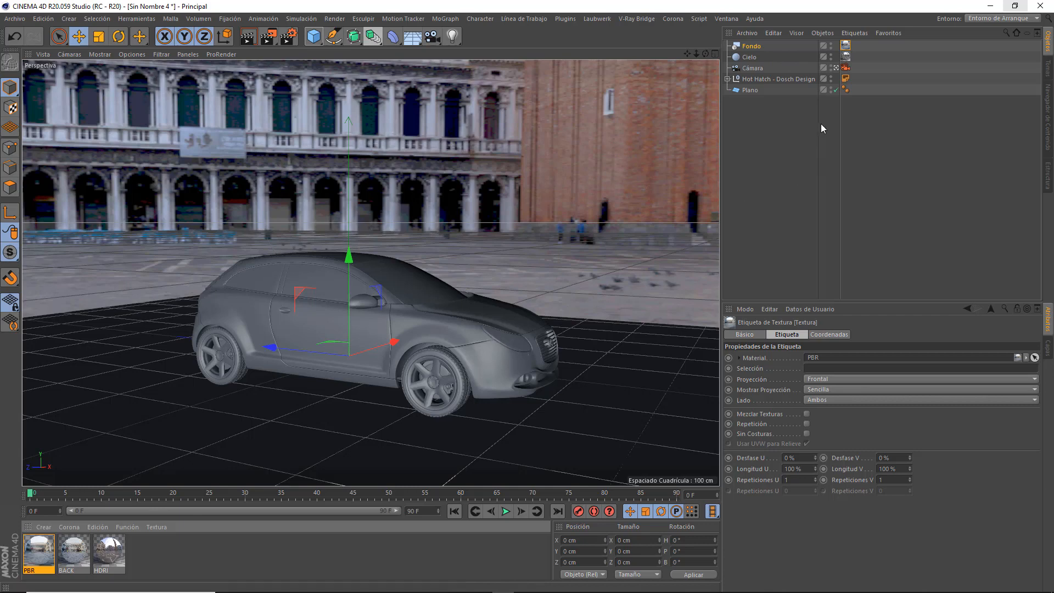
Hide the sky (Cielo) and ground plane (Plano) in the editor, switching each on and off to compare the viewport background.
click(830, 55)
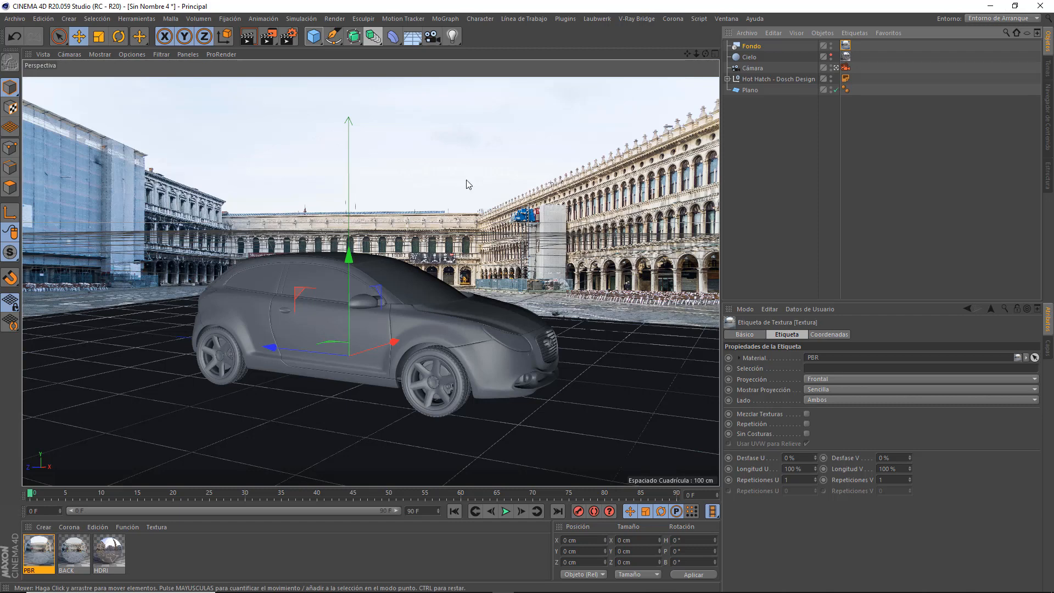
click(831, 87)
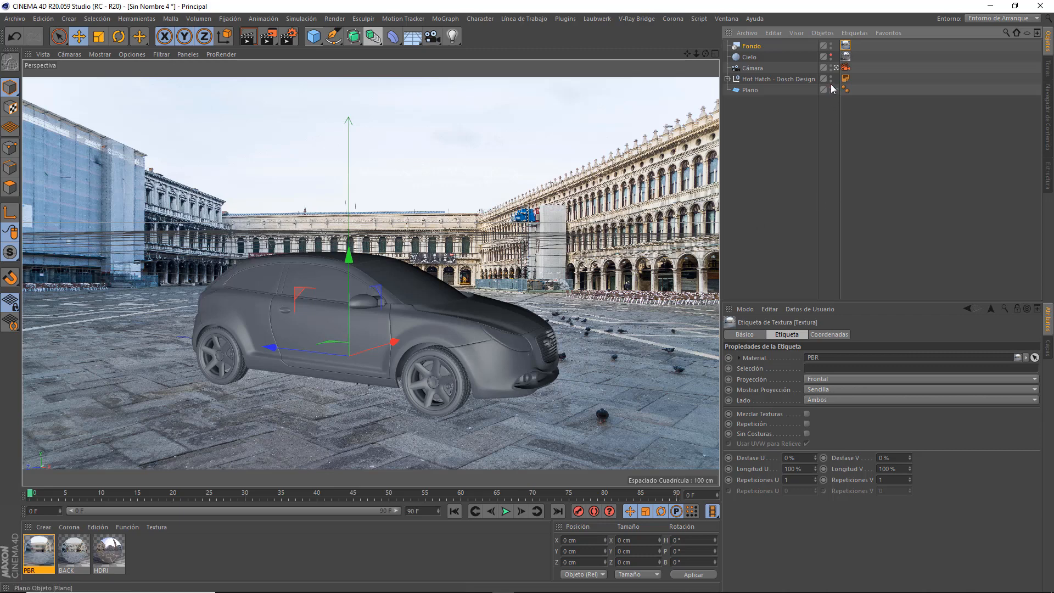
click(830, 55)
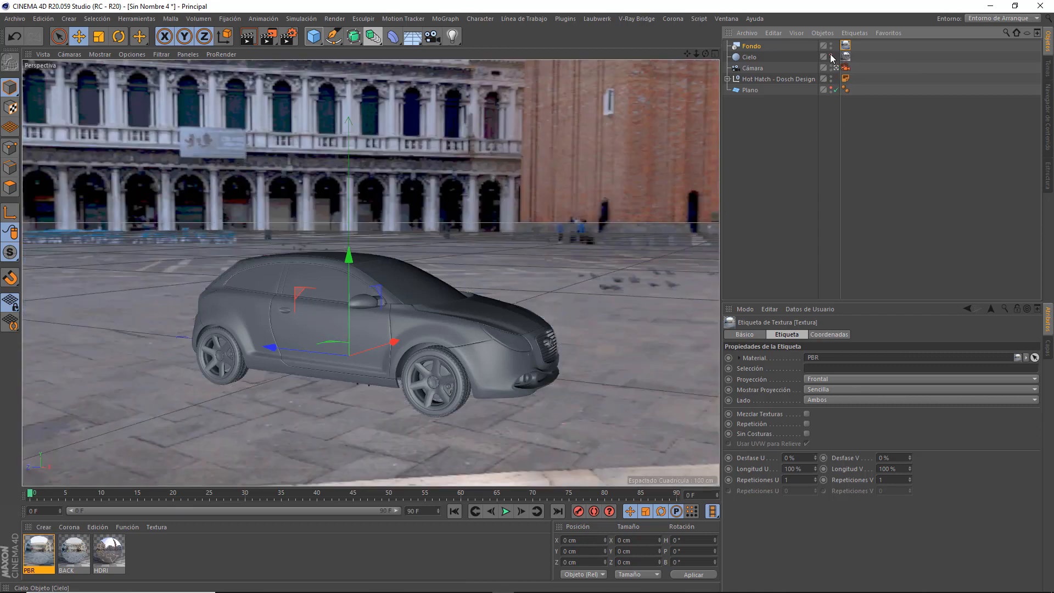
click(830, 54)
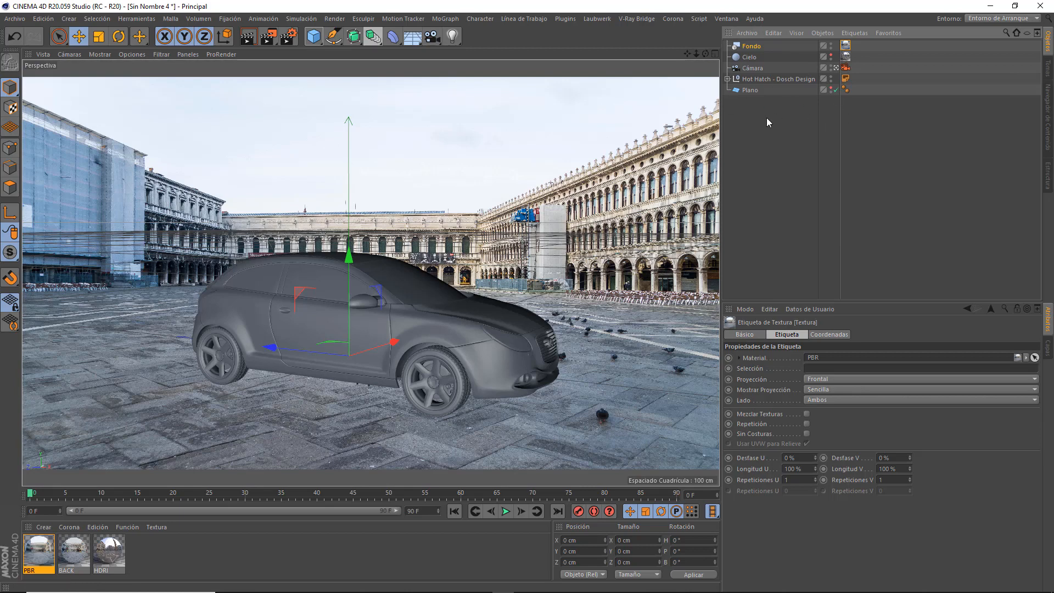
click(831, 87)
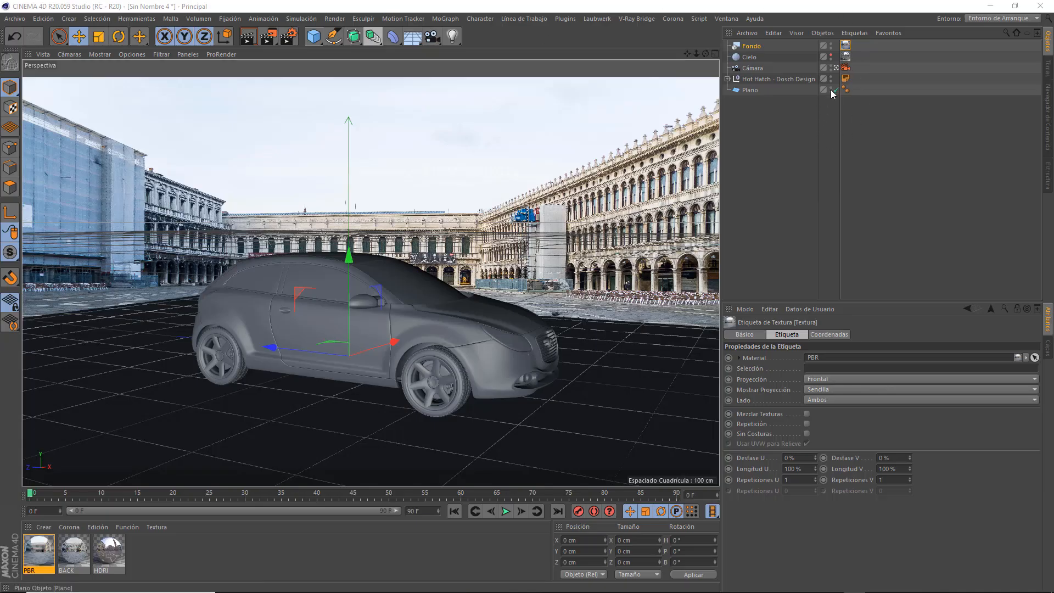
click(830, 87)
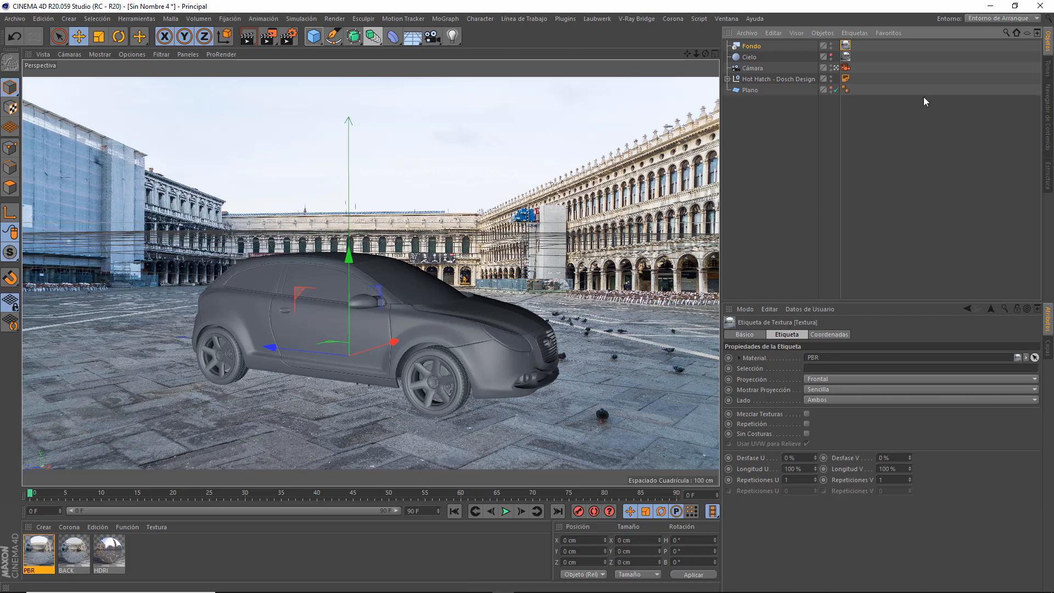
Set the camera's focal length to 24 mm and reframe it so the car appears larger on the left of the square.
click(778, 69)
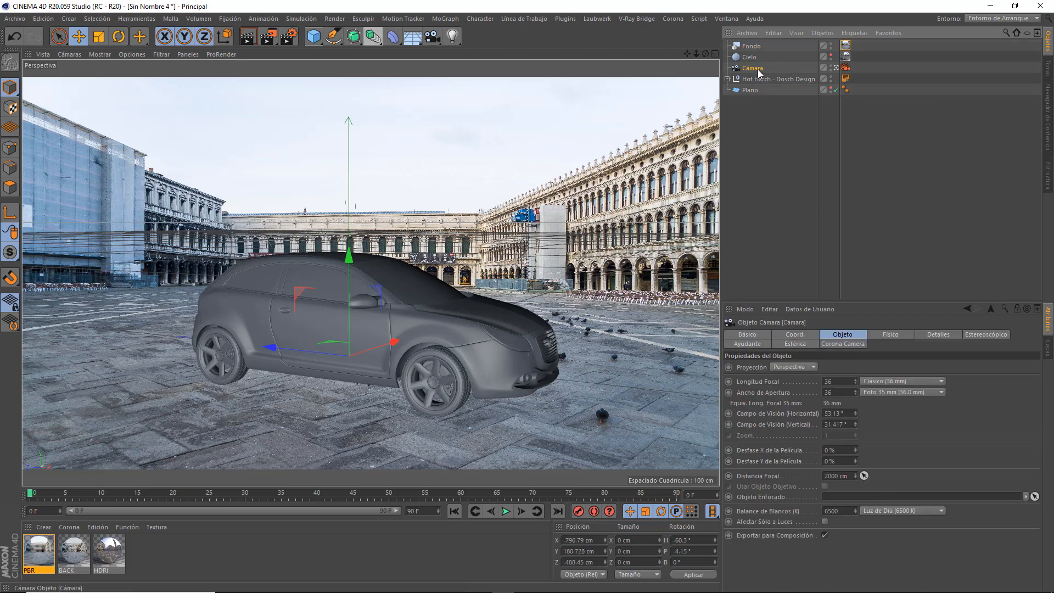
click(848, 382)
text(24)
key(Return)
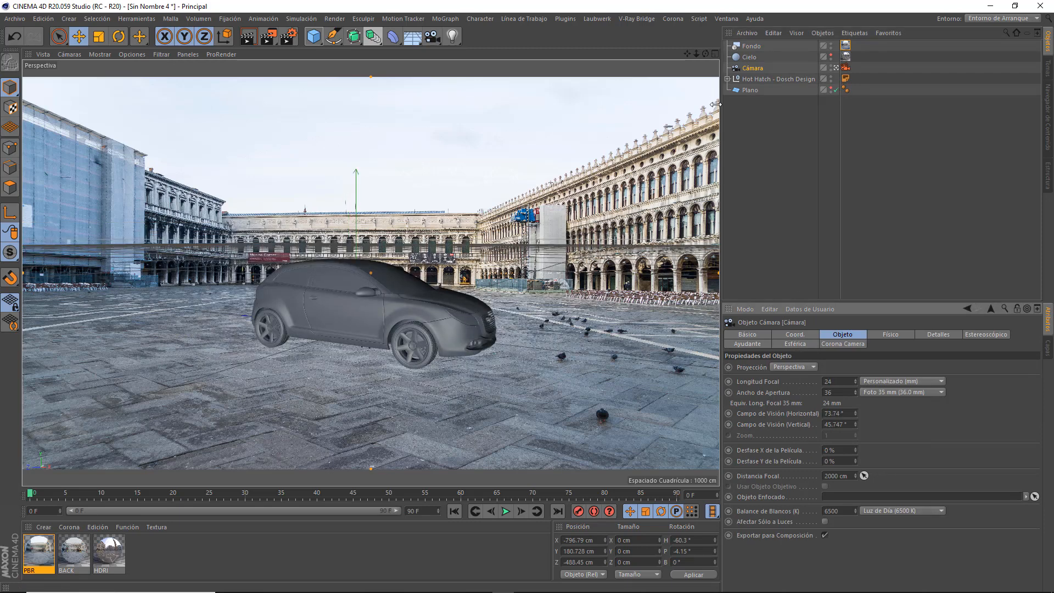
drag(687, 54, 659, 69)
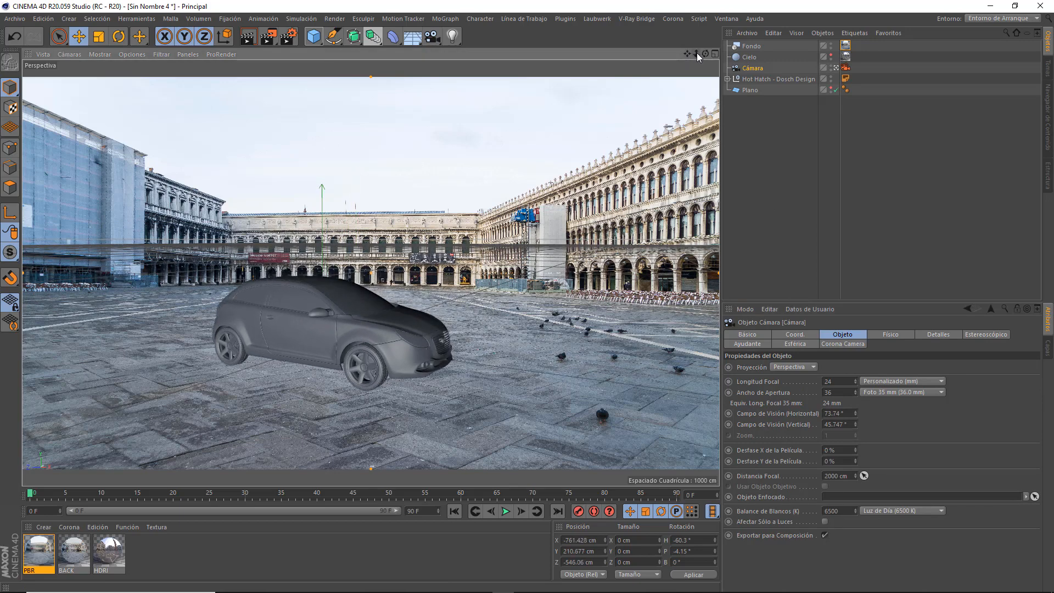
mouse_move(696, 53)
mouse_down()
mouse_move(673, 46)
mouse_move(696, 53)
mouse_up()
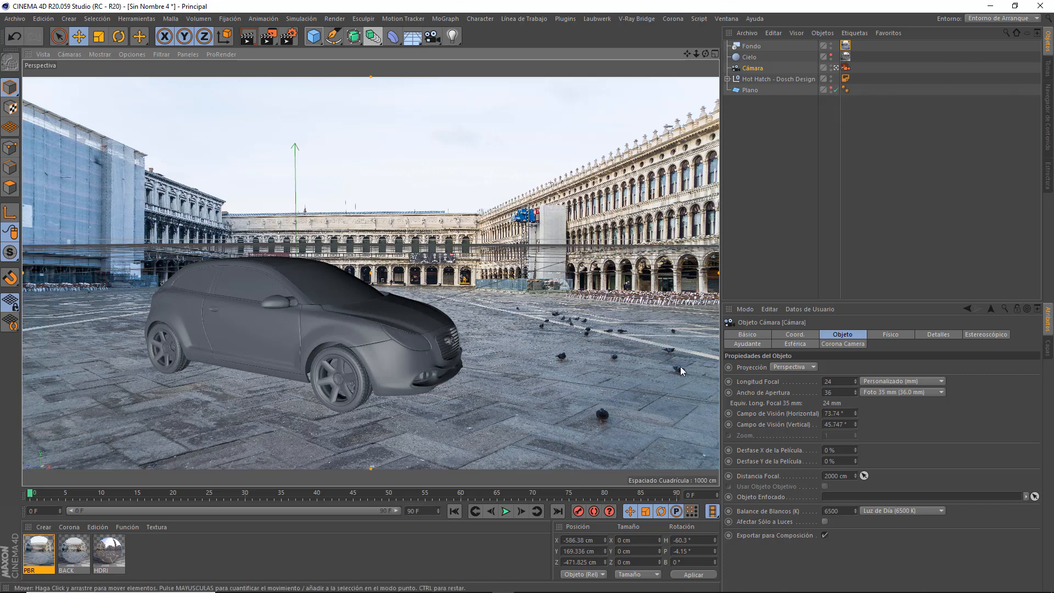
Show the ground plane in the editor again, check the scene in a Corona interactive render, and stop and close it.
click(832, 90)
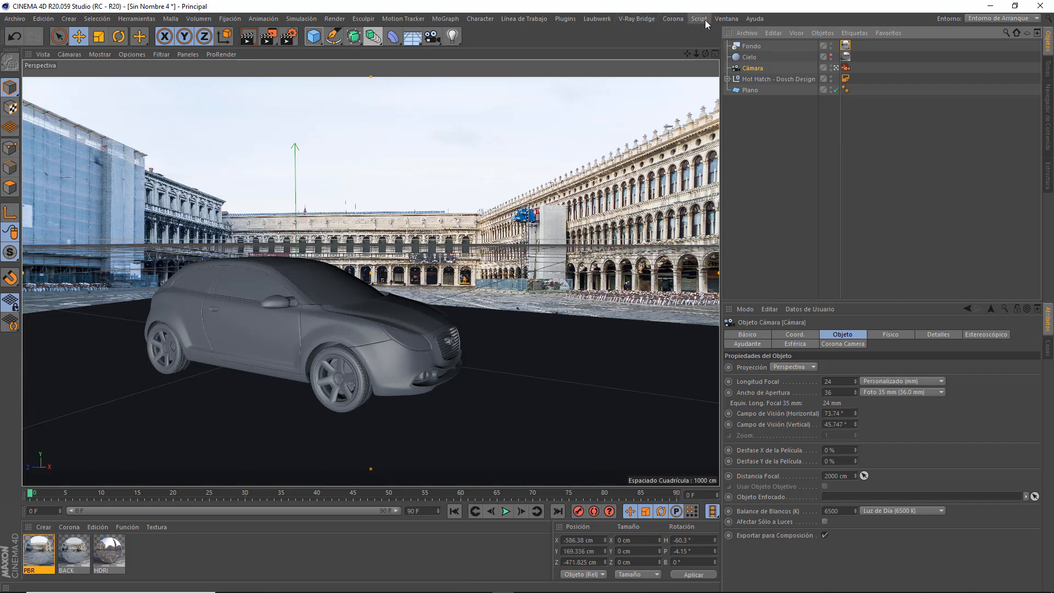
click(669, 20)
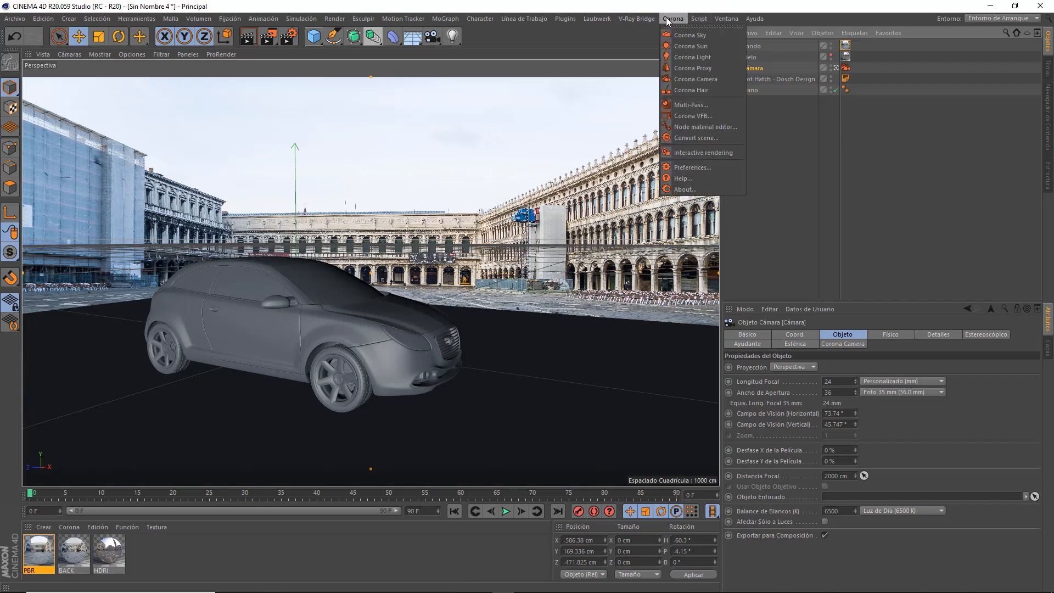
click(688, 154)
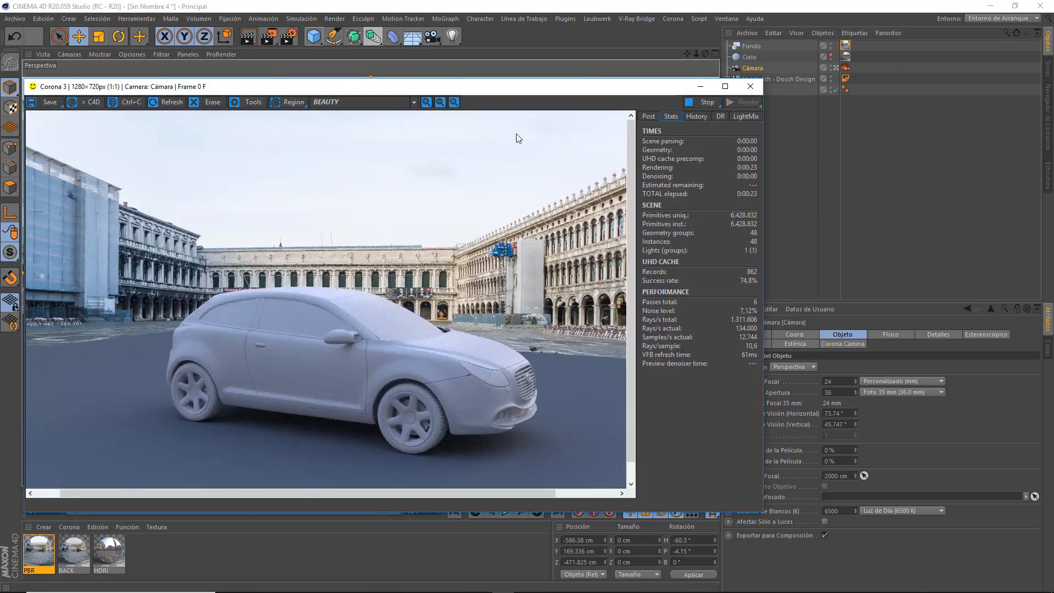
drag(497, 90, 589, 85)
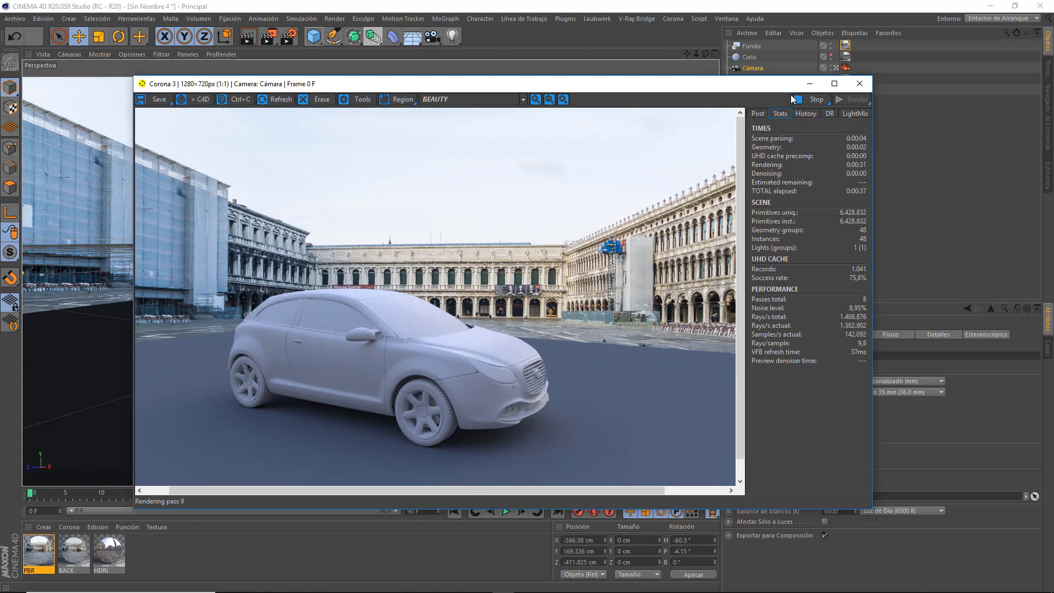
click(813, 99)
click(860, 84)
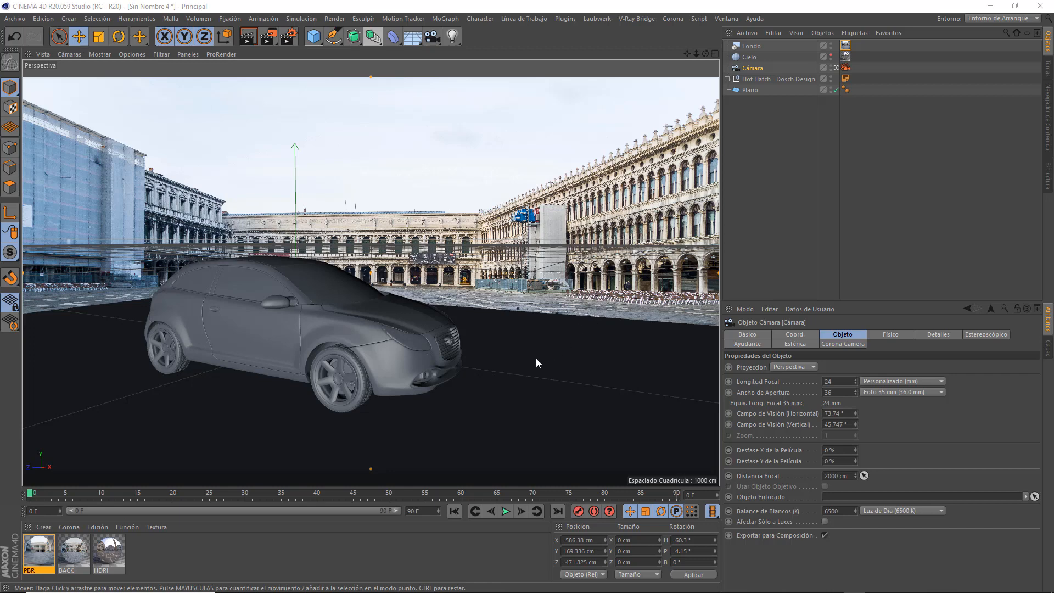
Create a Corona Shadow Catcher material in Backplate mode with the DSC07170 photo as its backplate.
click(70, 527)
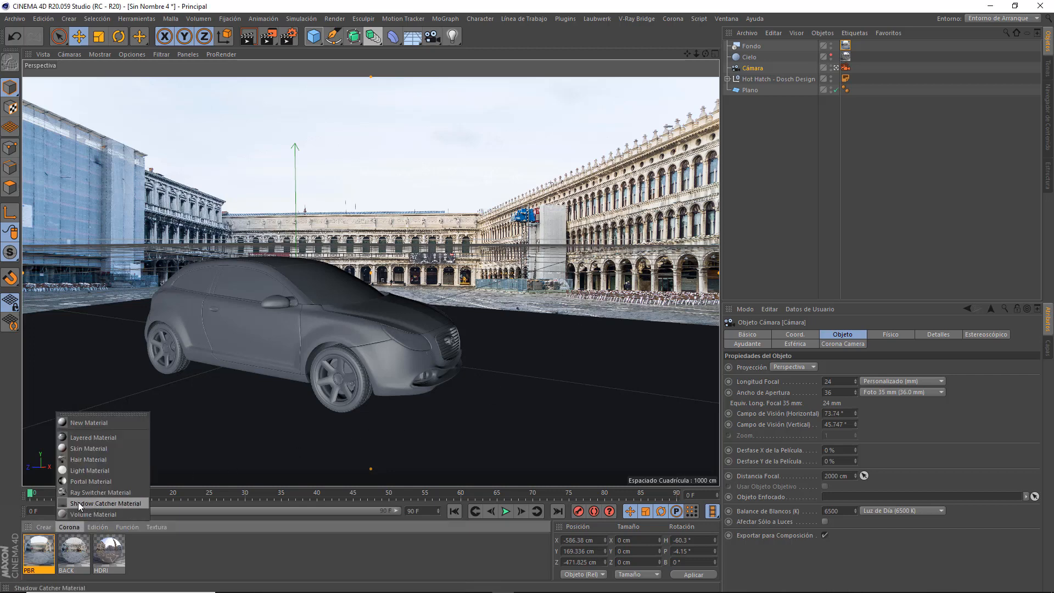
click(113, 505)
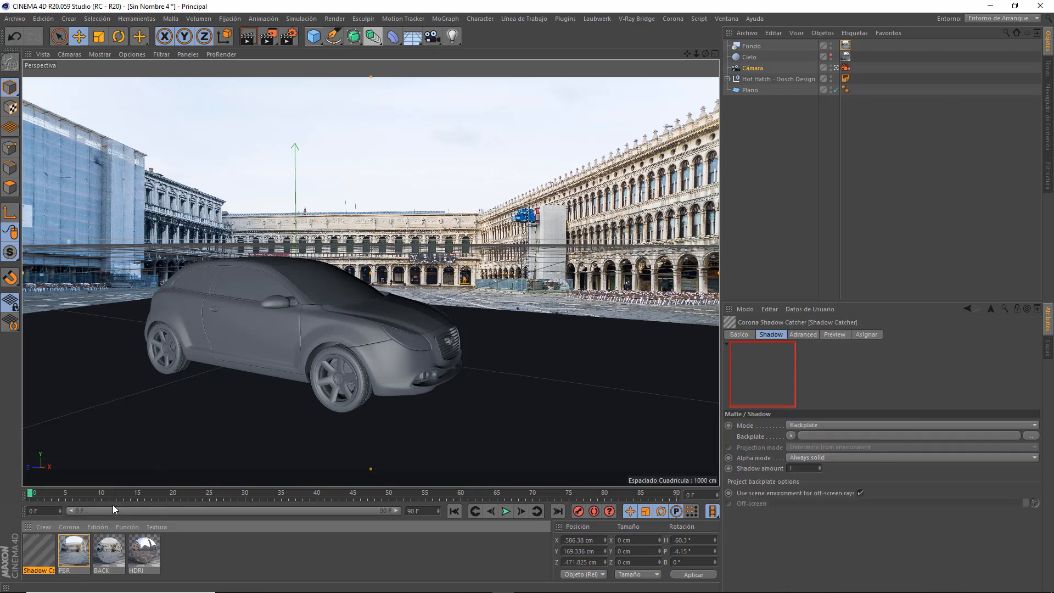
double_click(36, 551)
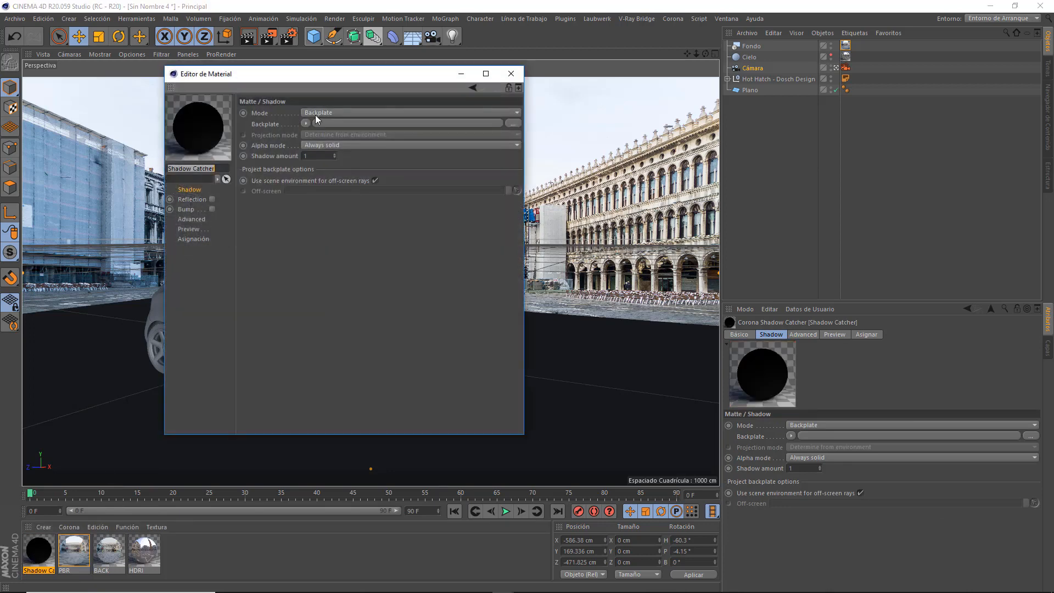
click(348, 124)
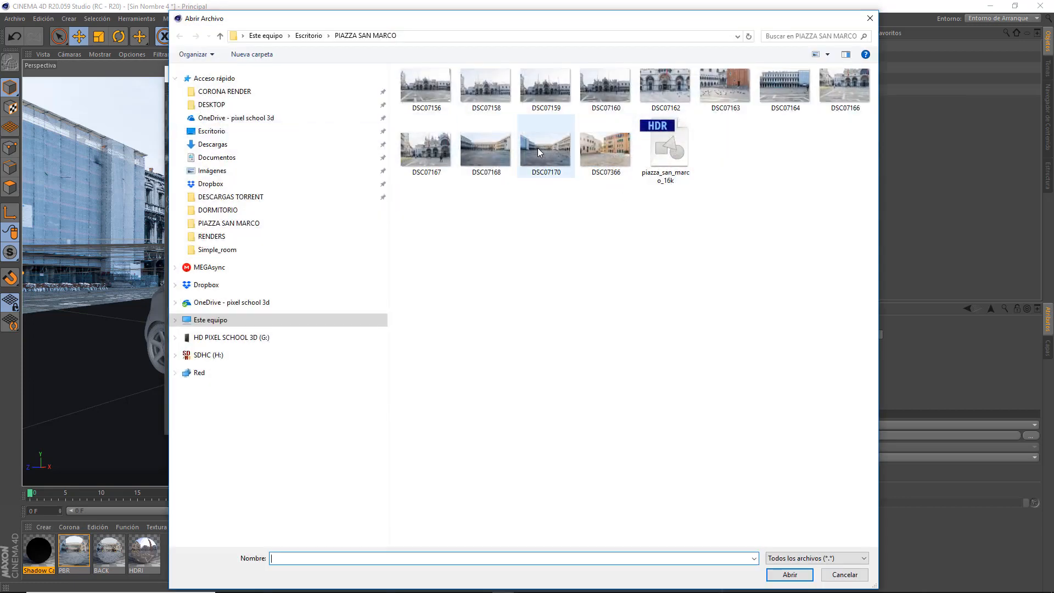
double_click(538, 147)
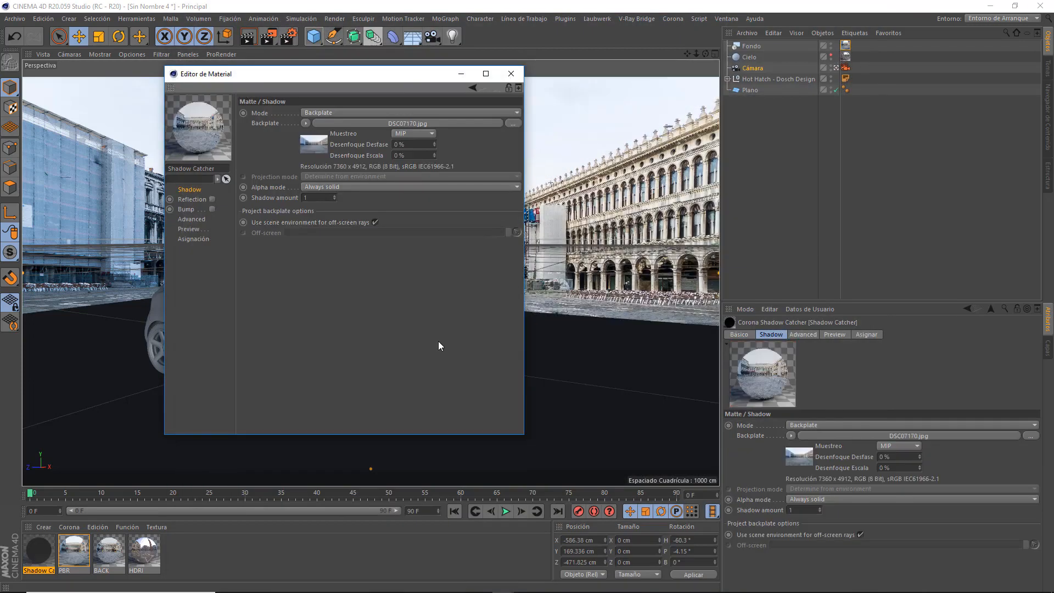
click(513, 76)
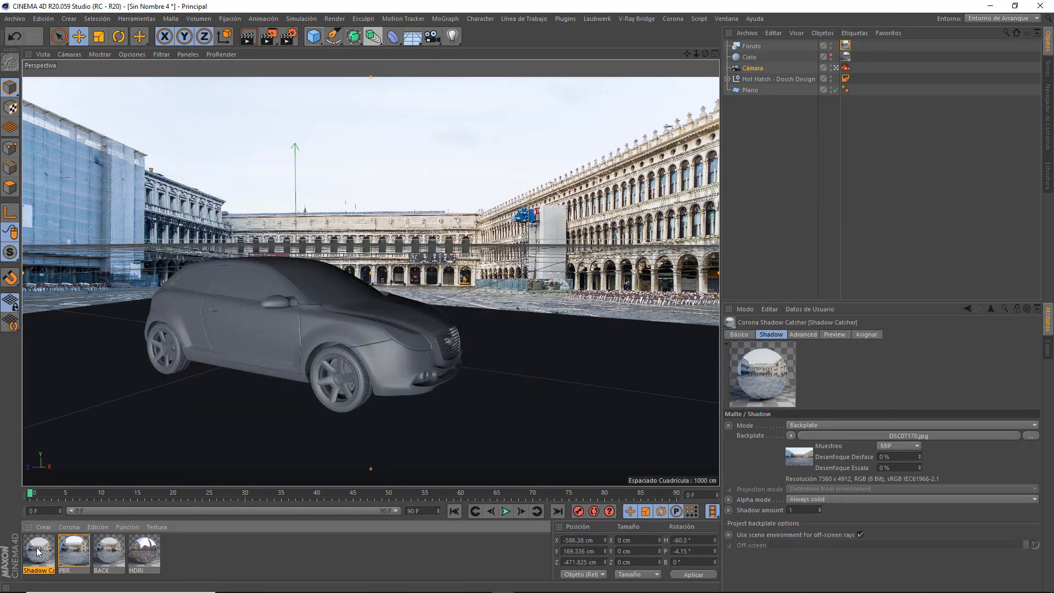
Apply the Shadow Catcher material to the ground plane (Plano) and start Corona interactive rendering.
drag(39, 552, 753, 91)
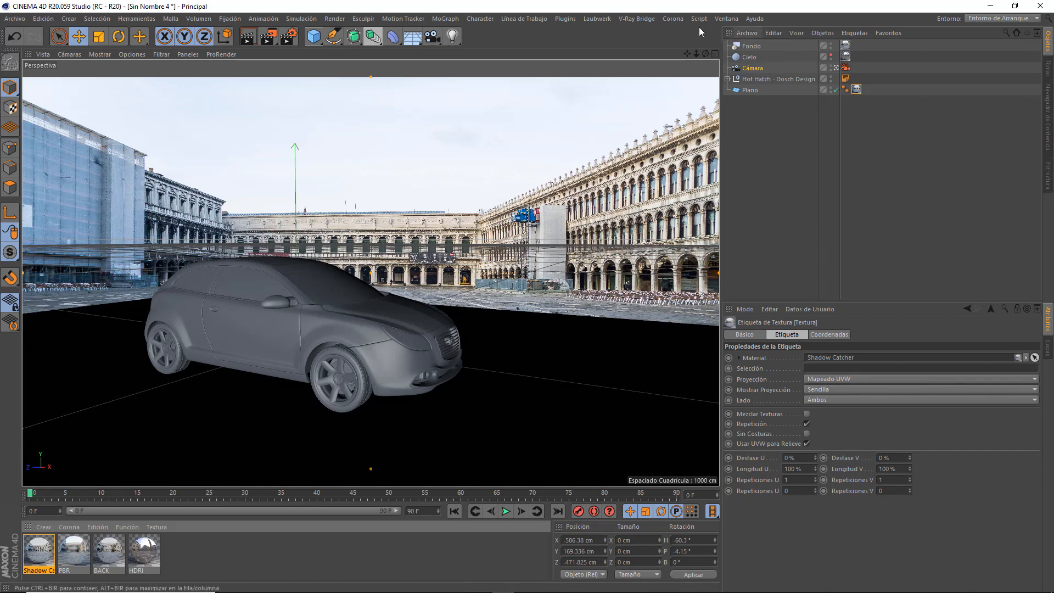
click(673, 19)
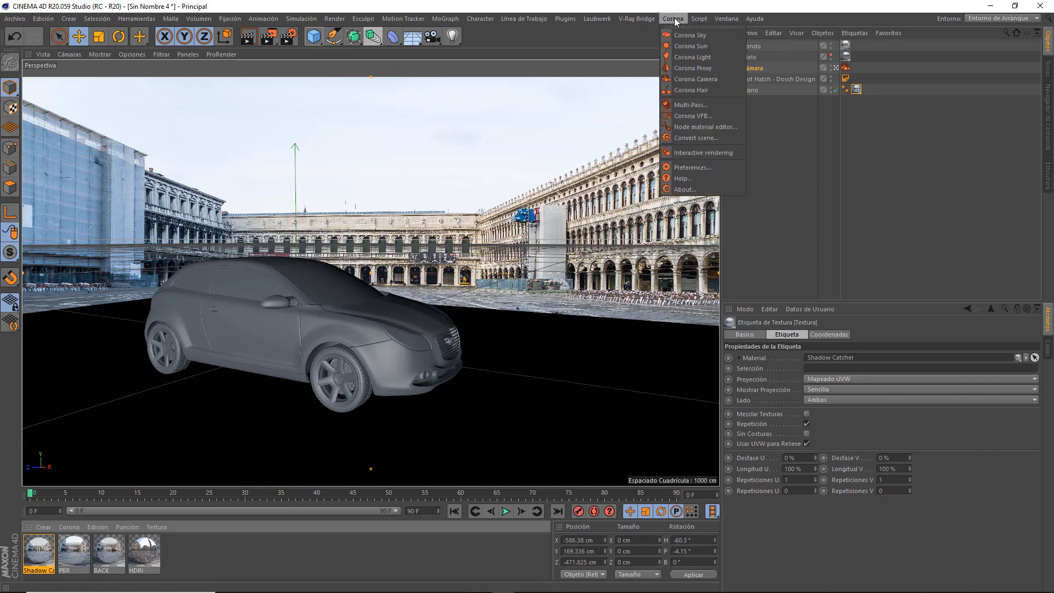
click(682, 153)
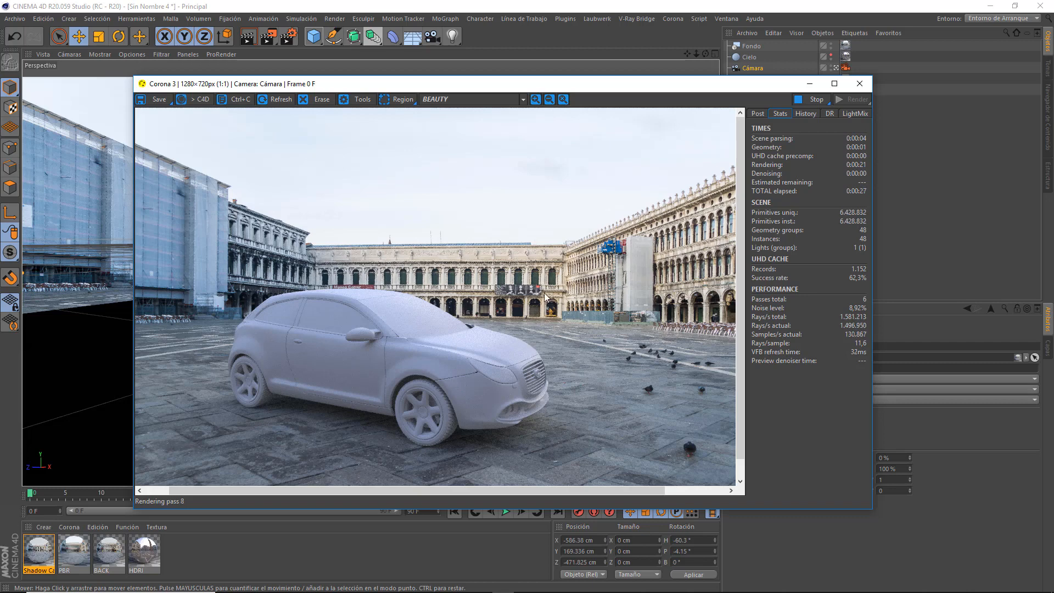
Set the emission intensity of the HDRI light material to 1.5 while the interactive render runs.
click(151, 549)
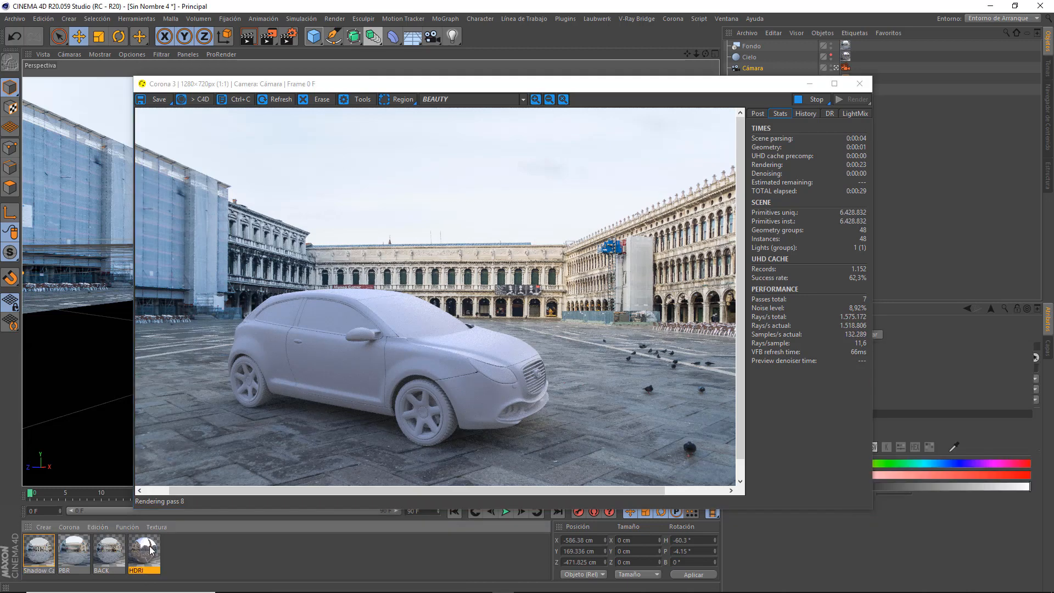
double_click(151, 549)
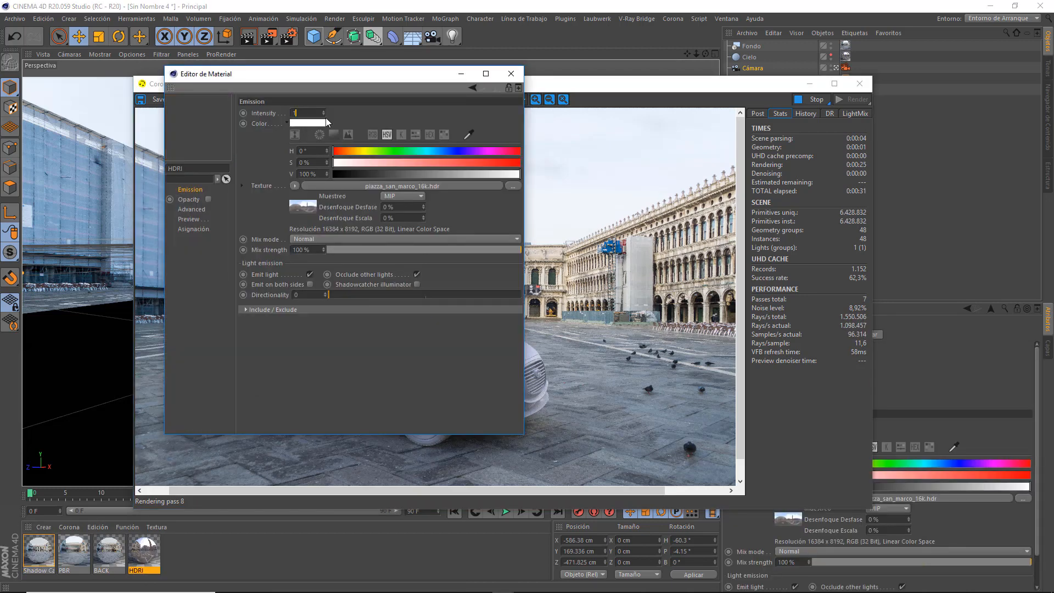
text(1,5)
key(Return)
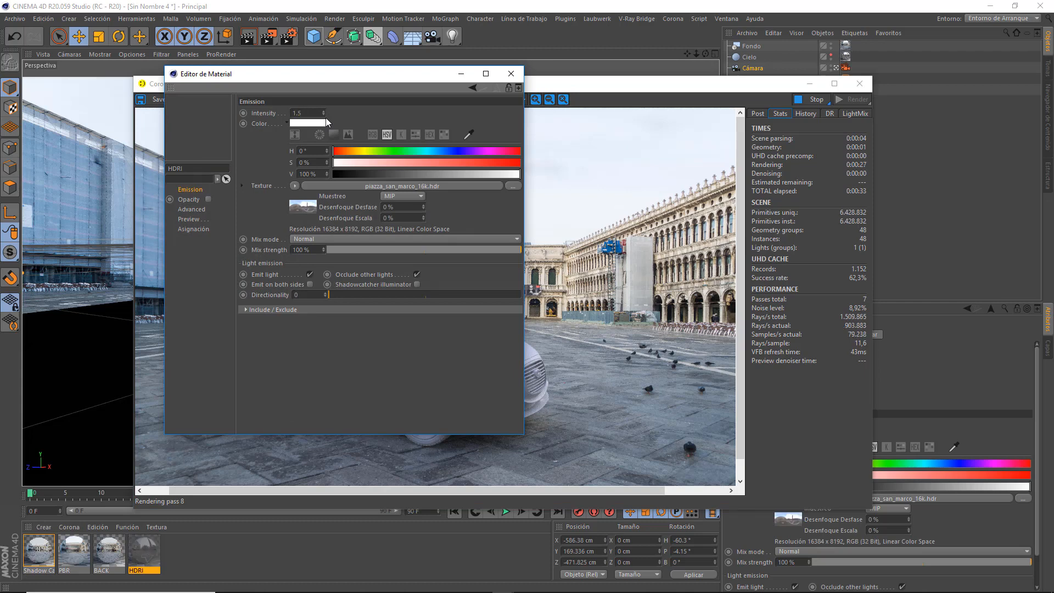
Set the emission intensity of the HDRI light material to 1.
click(511, 73)
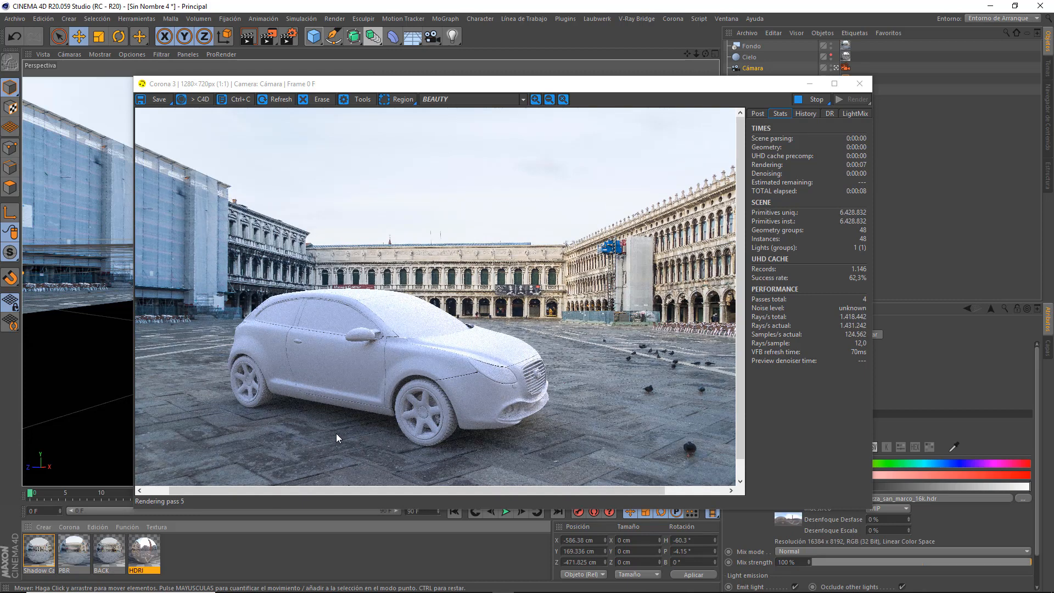
double_click(149, 554)
click(296, 112)
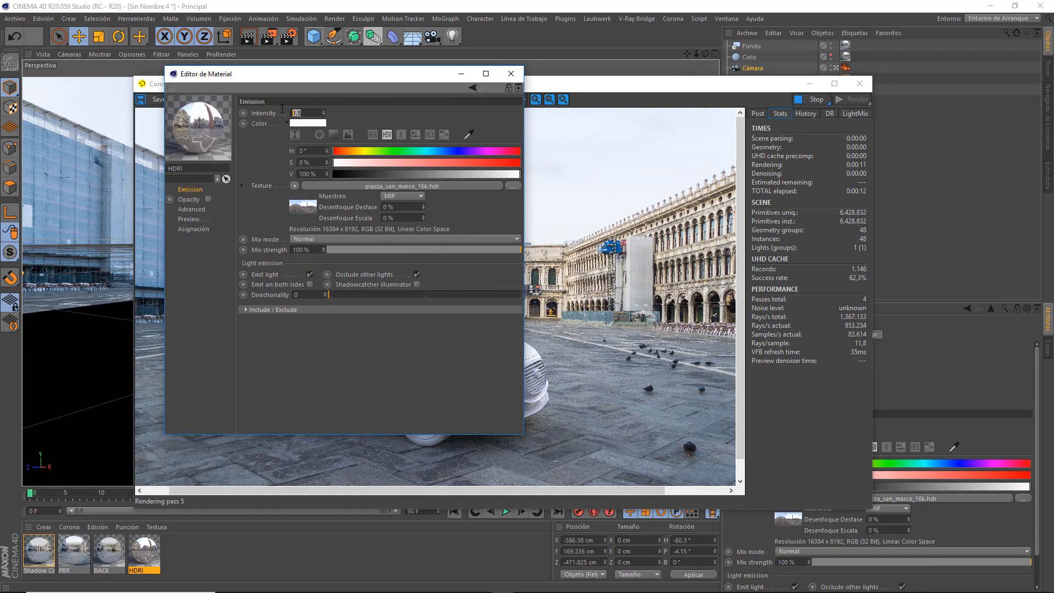
text(1)
key(Return)
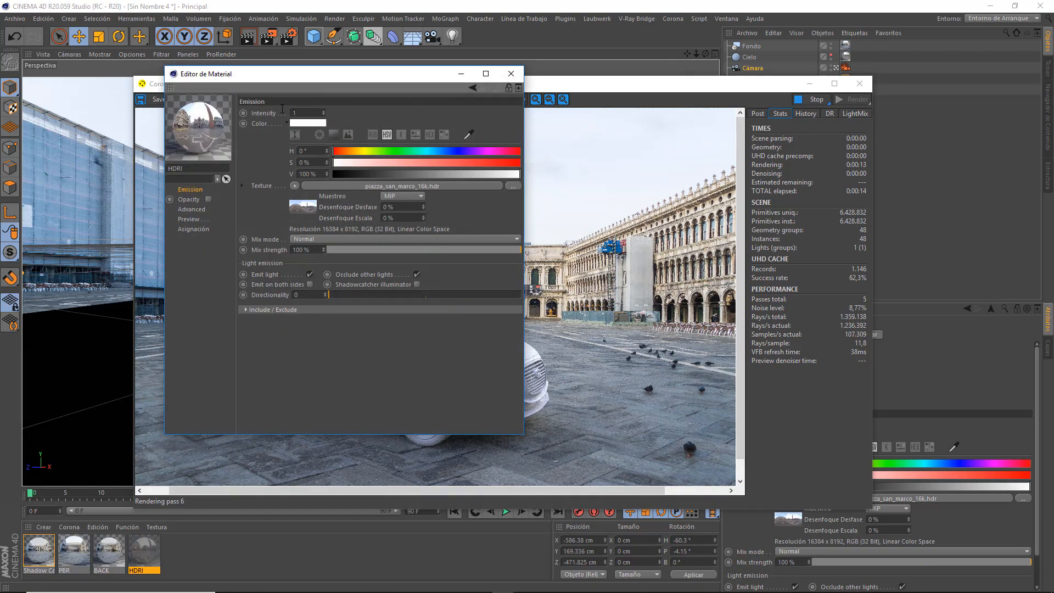
click(513, 76)
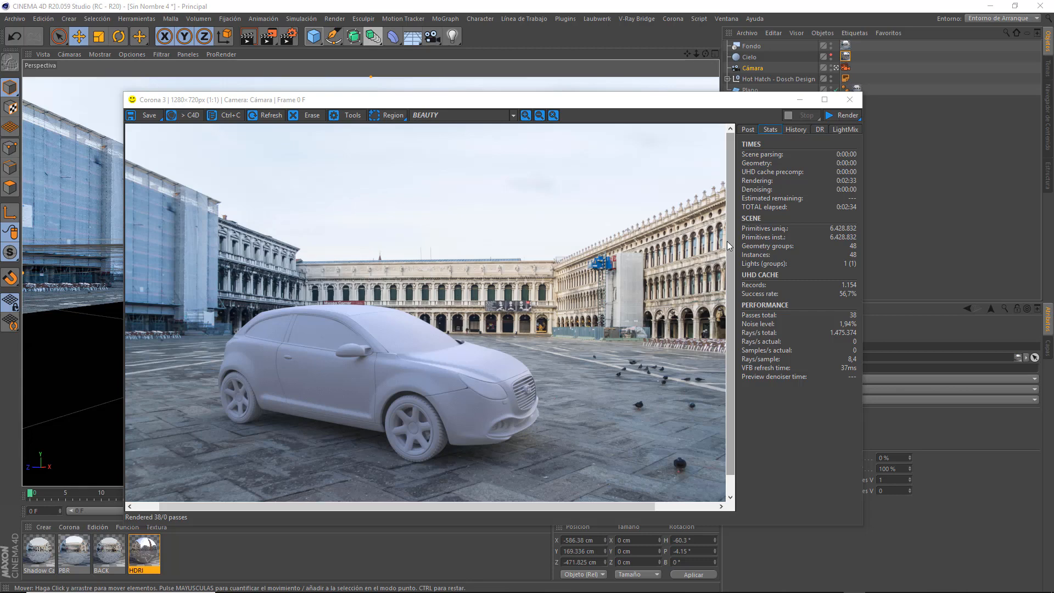
Close the Corona render window and load the Car - SUV - Small - Dosch Design model from the content library.
click(850, 101)
click(1048, 112)
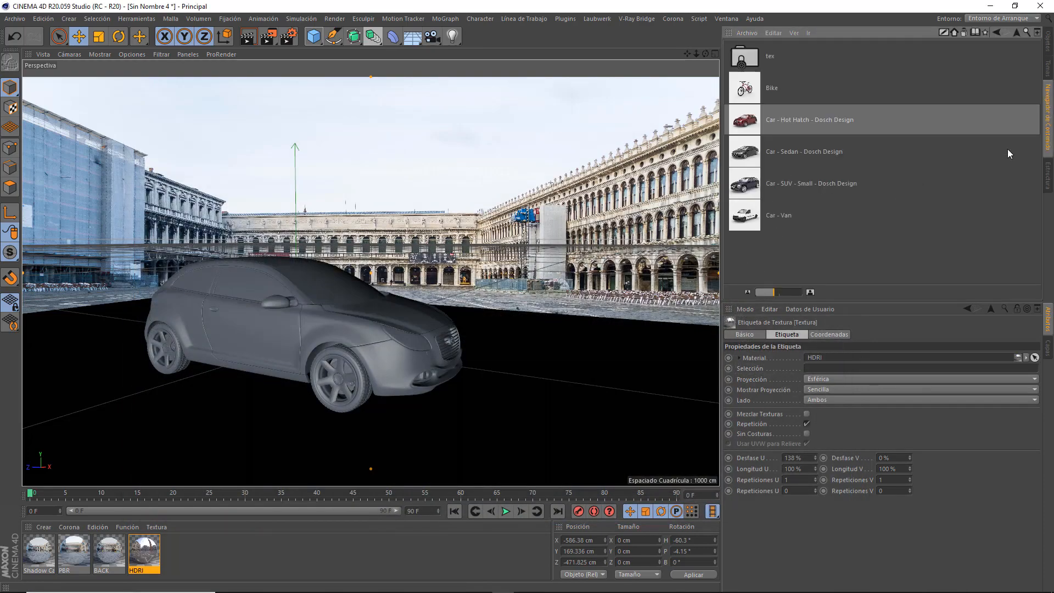
double_click(752, 193)
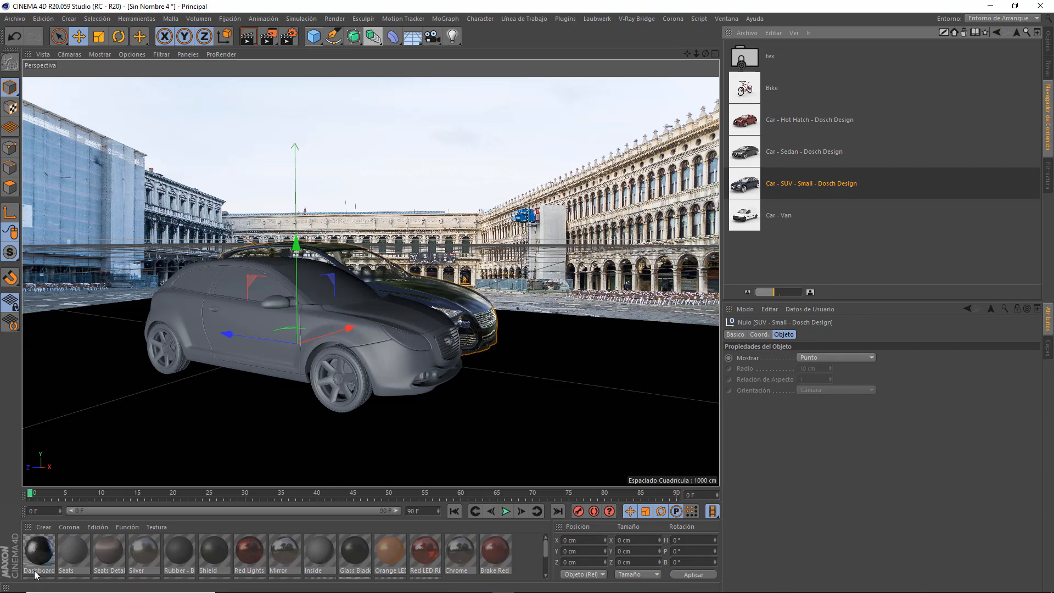
Delete all the materials imported with the SUV, from Dashboard through Lens, keeping the Shadow Catcher, PBR, BACK and HDRI materials.
drag(507, 488, 518, 296)
click(285, 410)
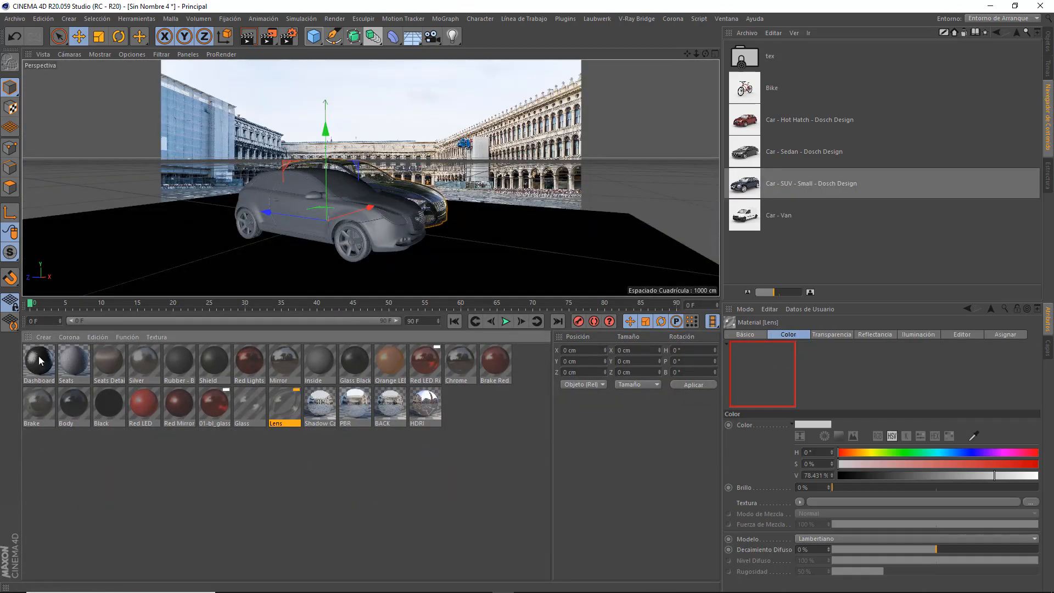
shift+click(39, 360)
key(Delete)
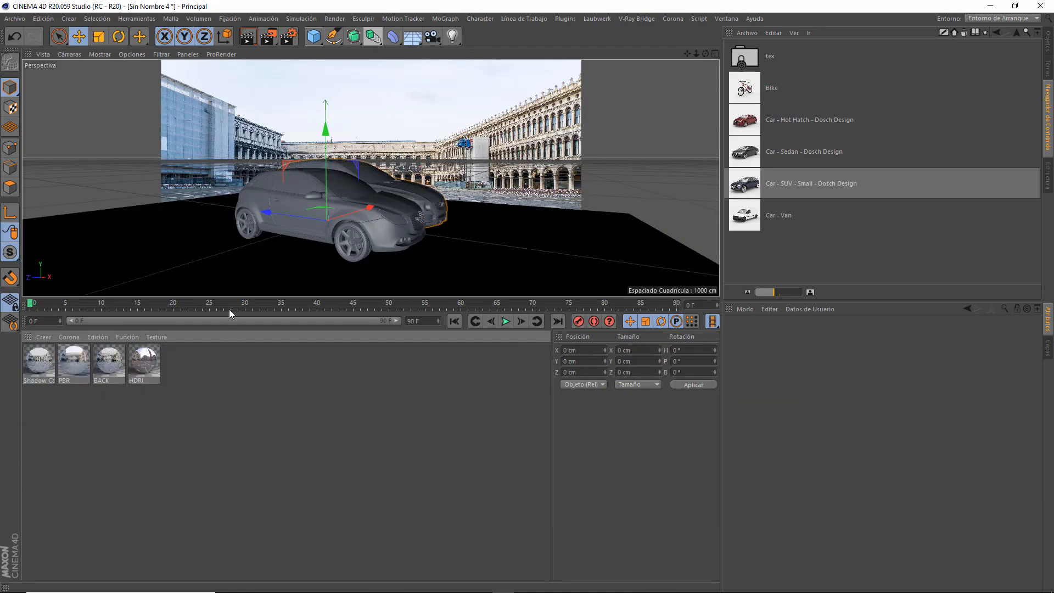
drag(232, 296, 250, 549)
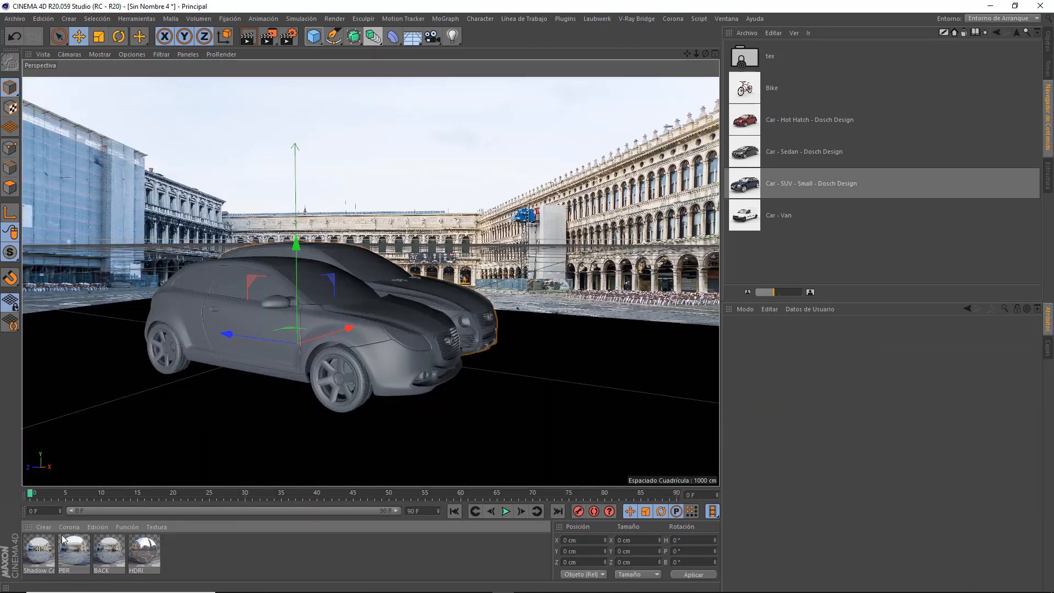
Create a standard Corona material and apply it to both the Hot Hatch and the SUV.
click(69, 527)
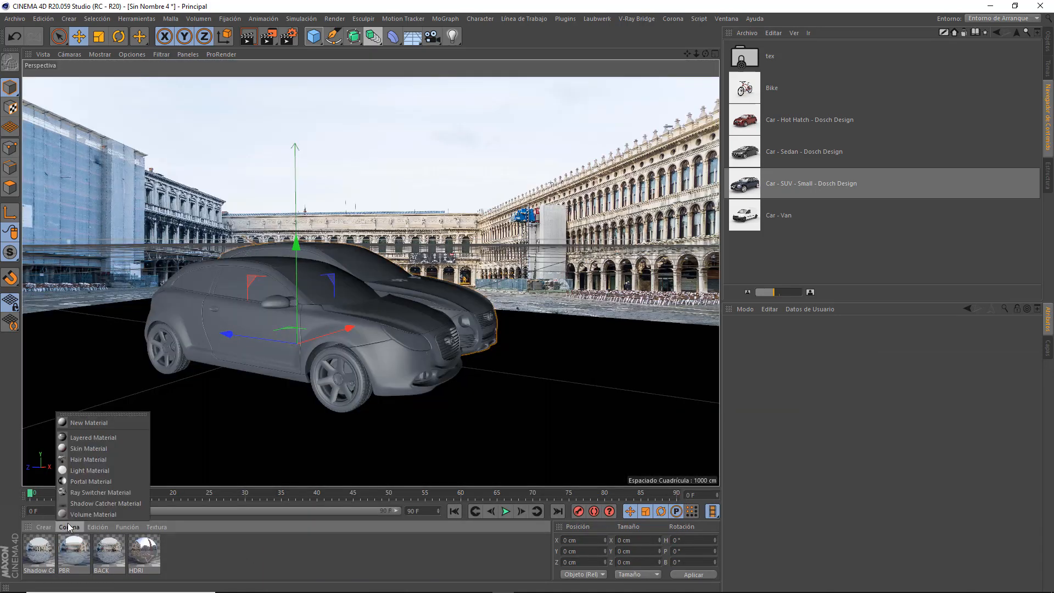
click(89, 424)
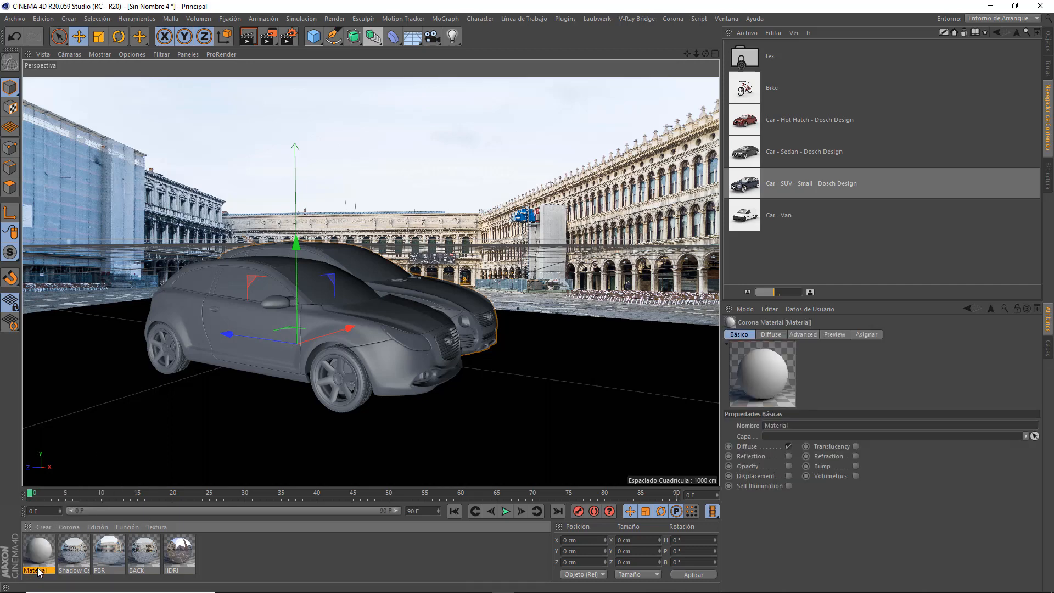
click(1048, 41)
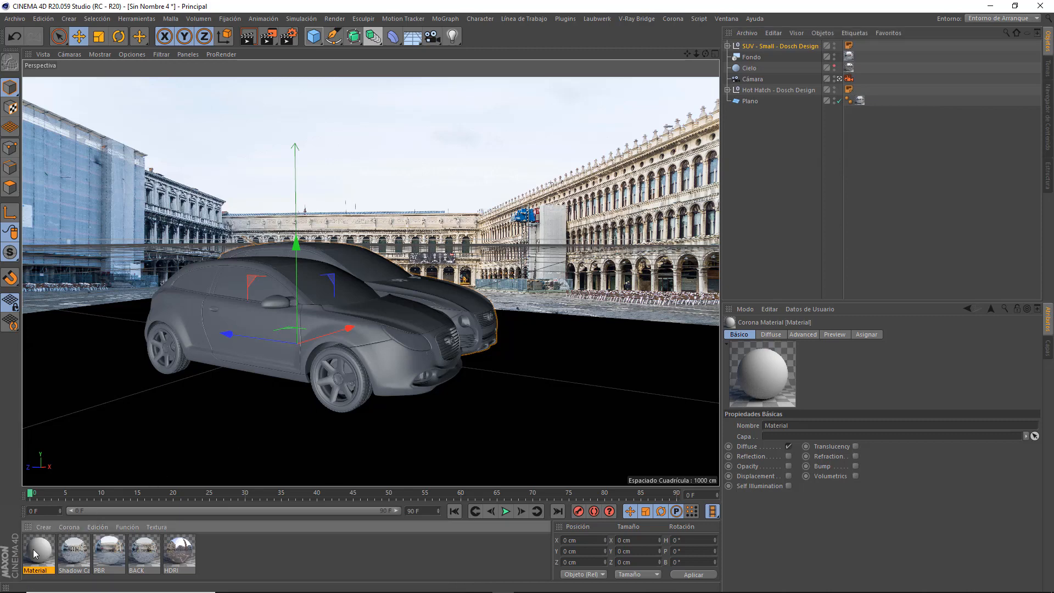
mouse_move(34, 553)
mouse_down()
mouse_move(757, 274)
mouse_move(786, 121)
mouse_move(766, 116)
mouse_move(772, 90)
mouse_up()
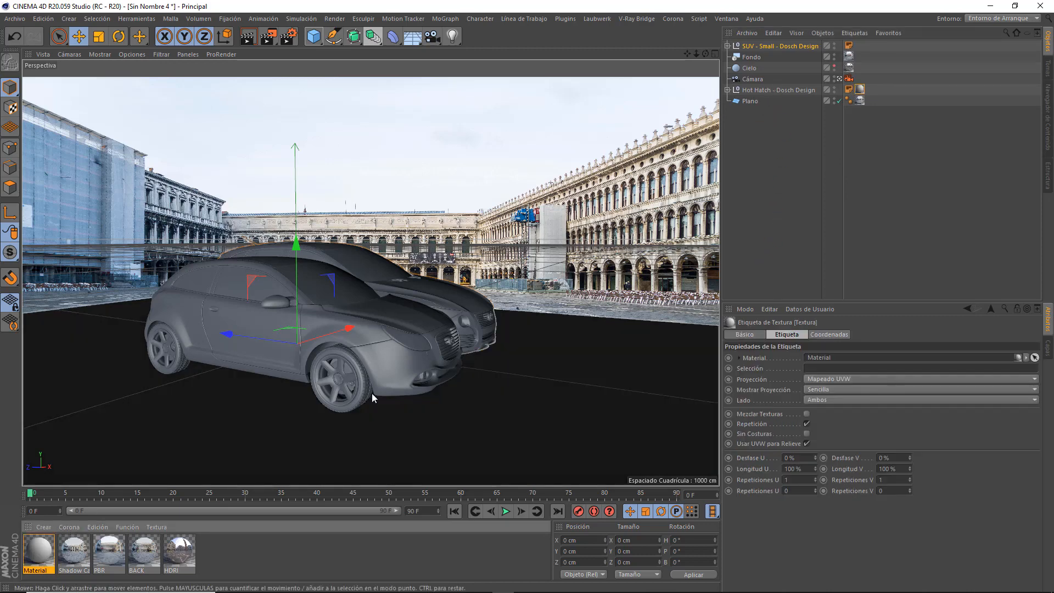
drag(39, 556, 787, 48)
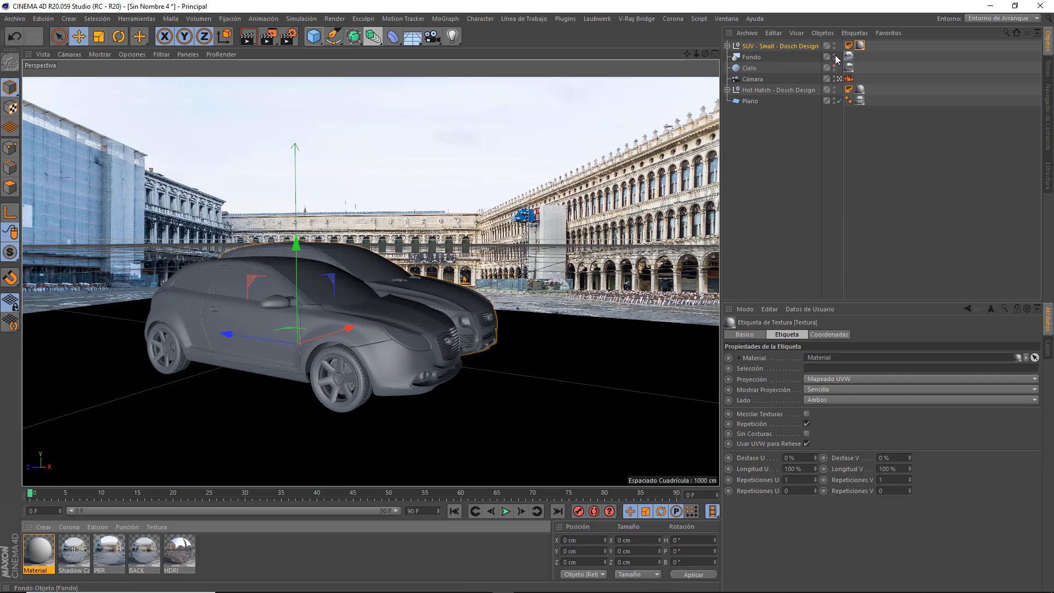
Hide the Hot Hatch and check the SUV in a Corona interactive render, dismissing the low-memory warnings.
click(833, 88)
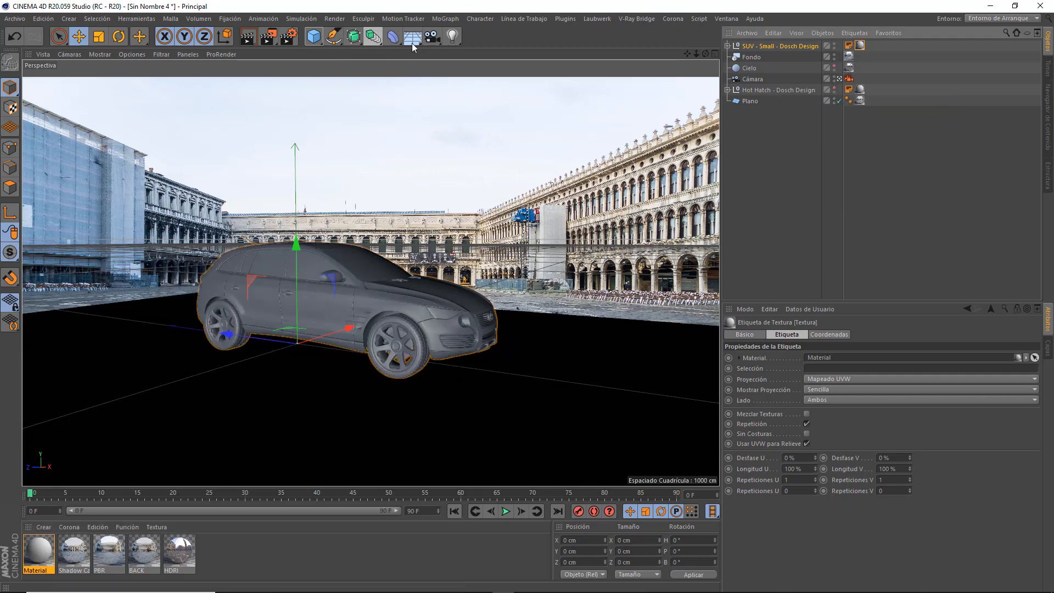
click(678, 20)
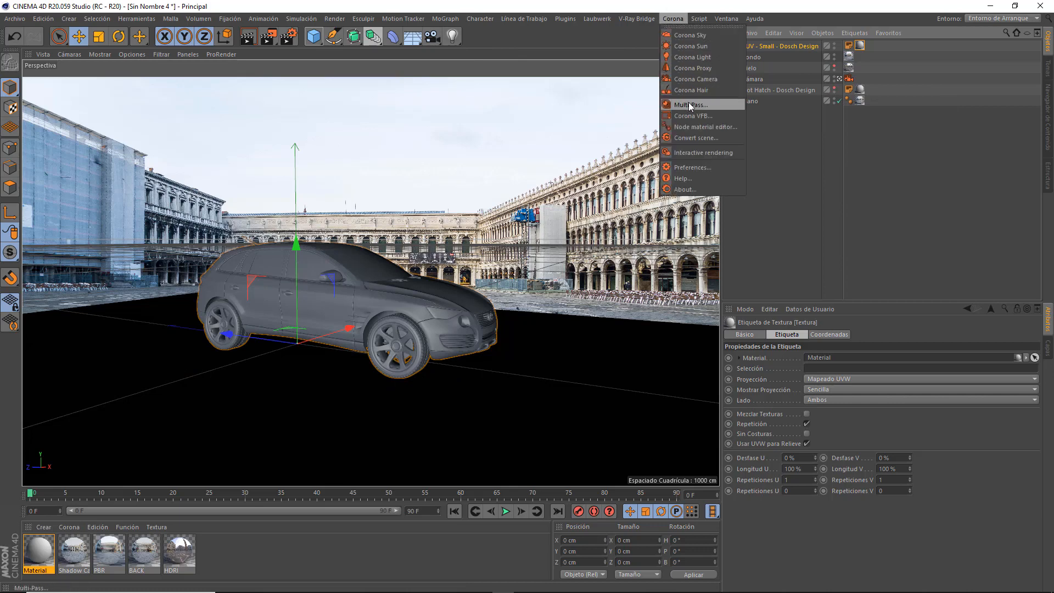
click(694, 154)
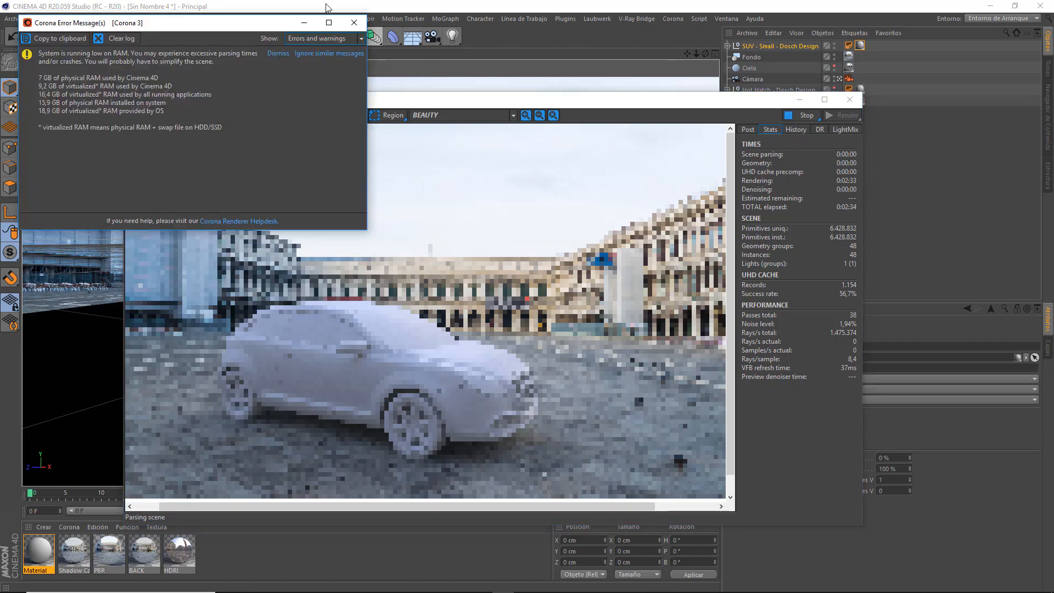
click(354, 23)
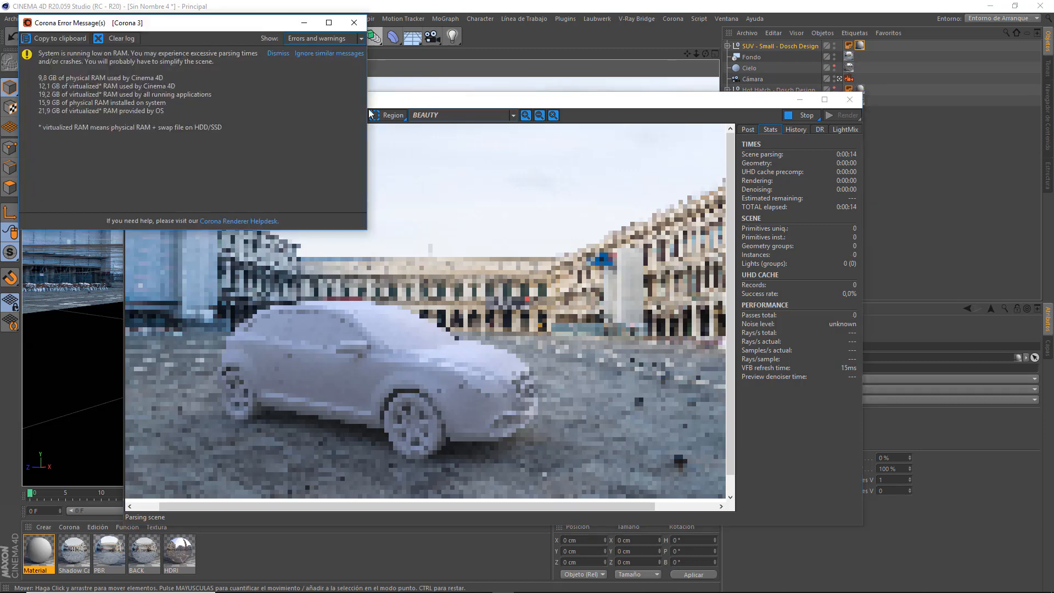
click(354, 23)
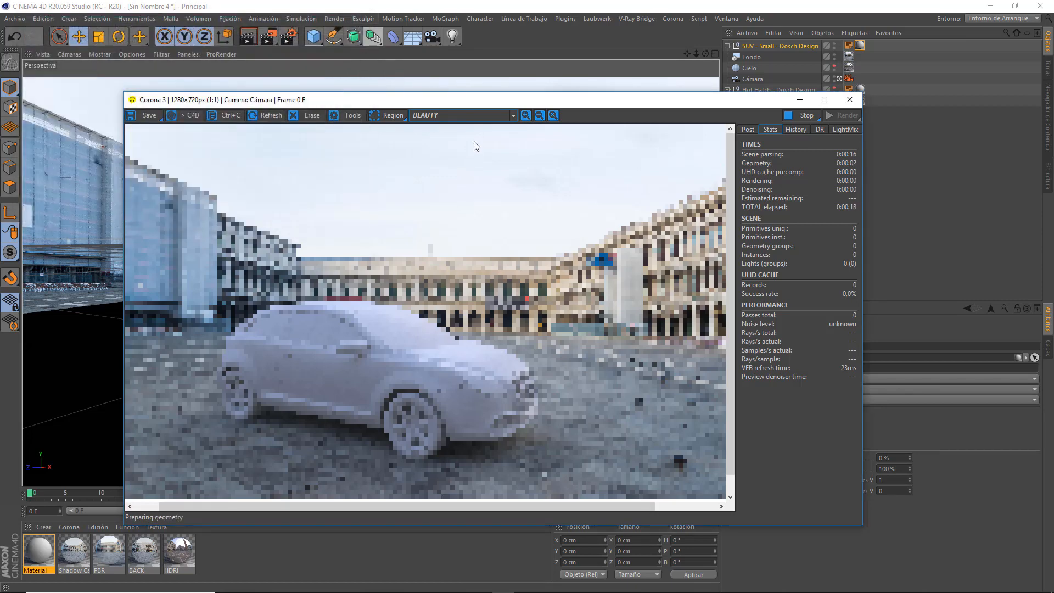
drag(468, 104, 548, 105)
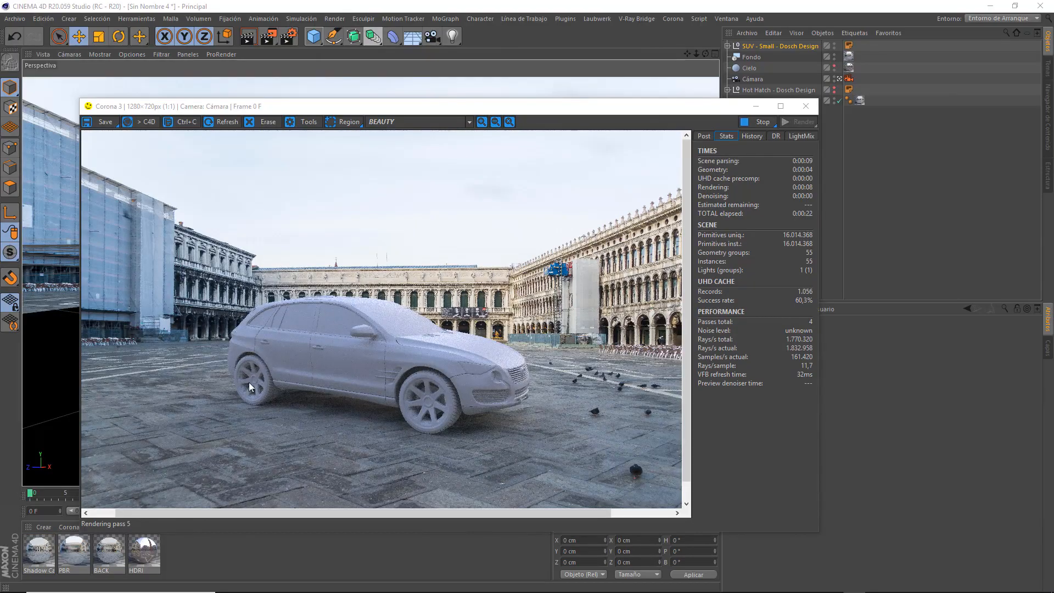
drag(525, 109, 495, 130)
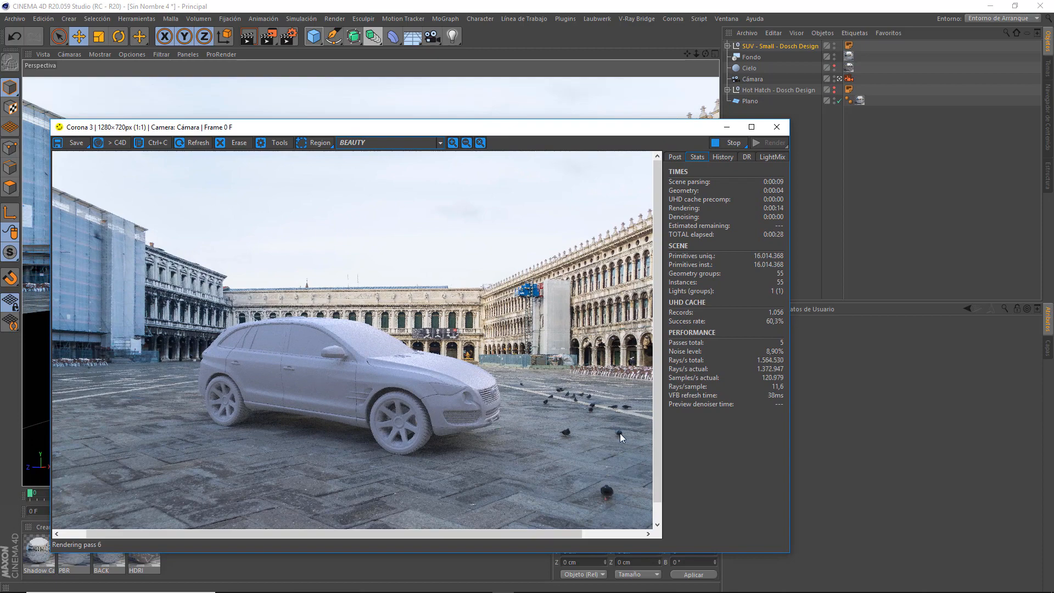
Rotate the SUV about its vertical axis to face the opposite way while the interactive render runs.
click(760, 48)
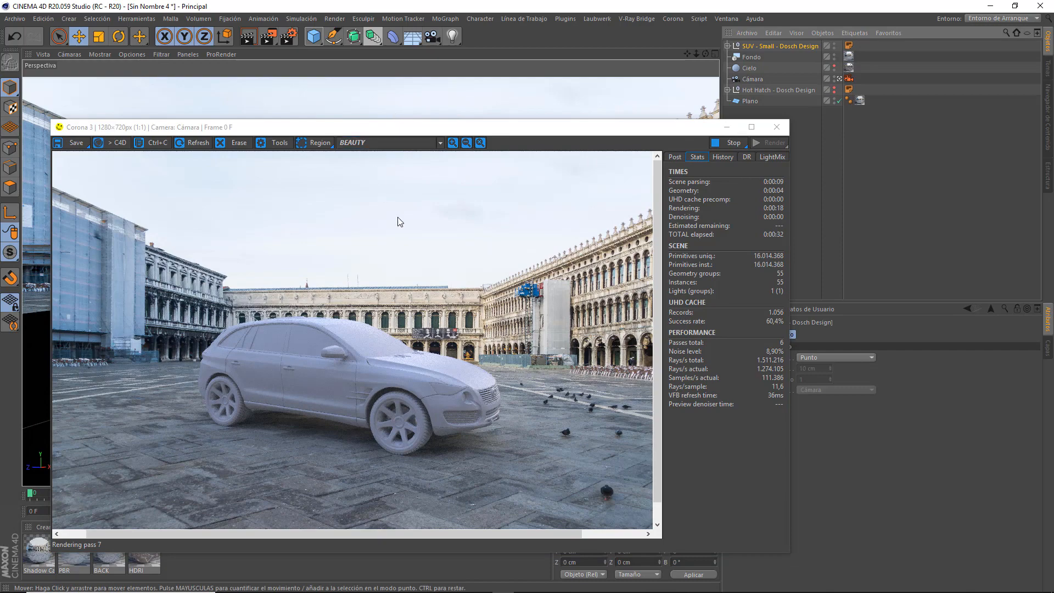
click(119, 36)
drag(294, 133, 338, 244)
drag(349, 206, 733, 163)
drag(336, 357, 212, 347)
drag(774, 167, 507, 133)
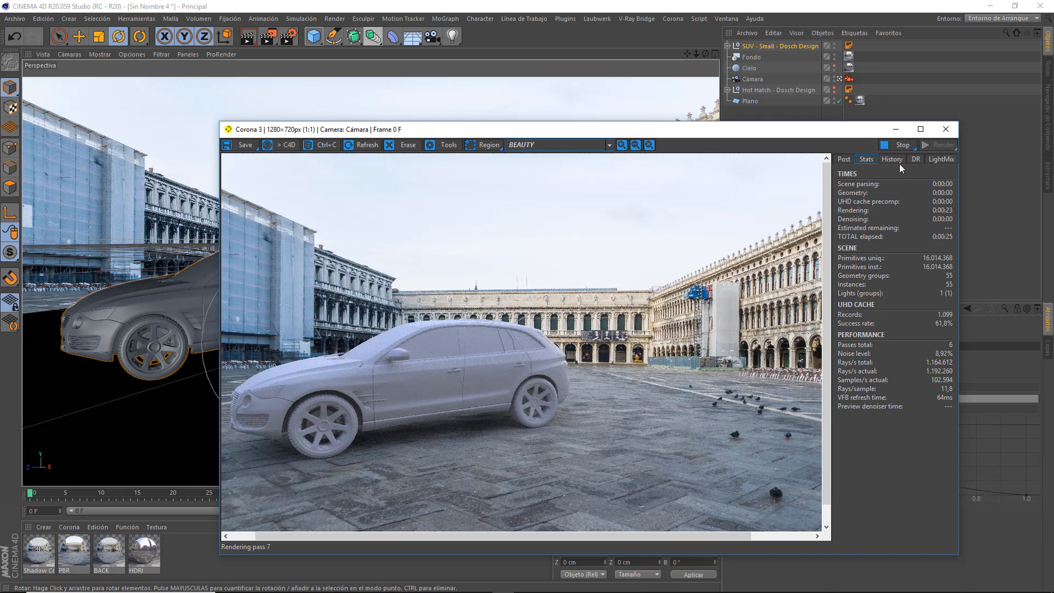
Stop and close the interactive render and undo the SUV's rotation.
click(893, 145)
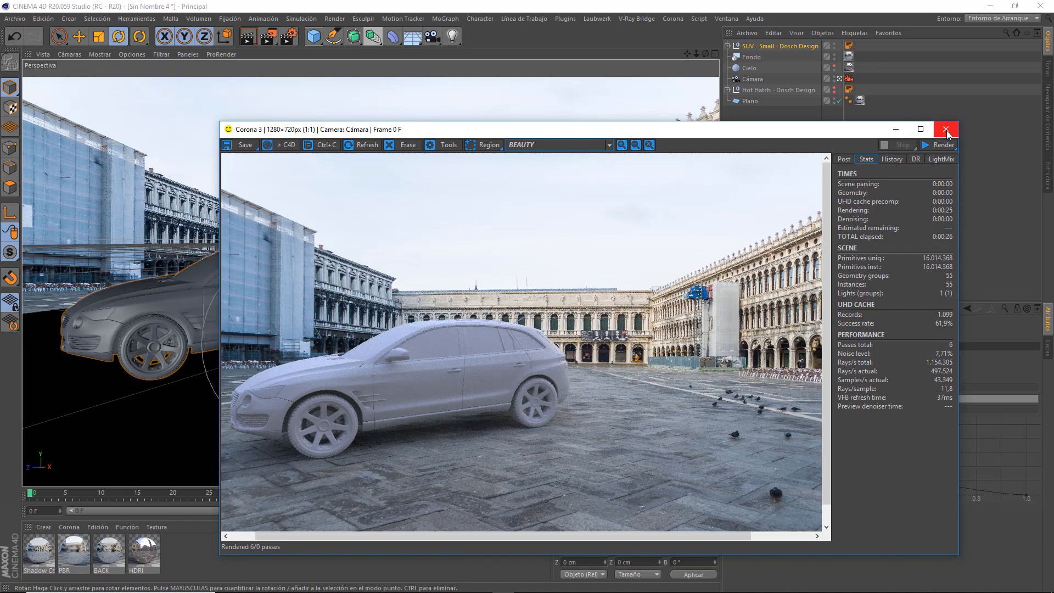
click(945, 131)
key(ctrl+z)
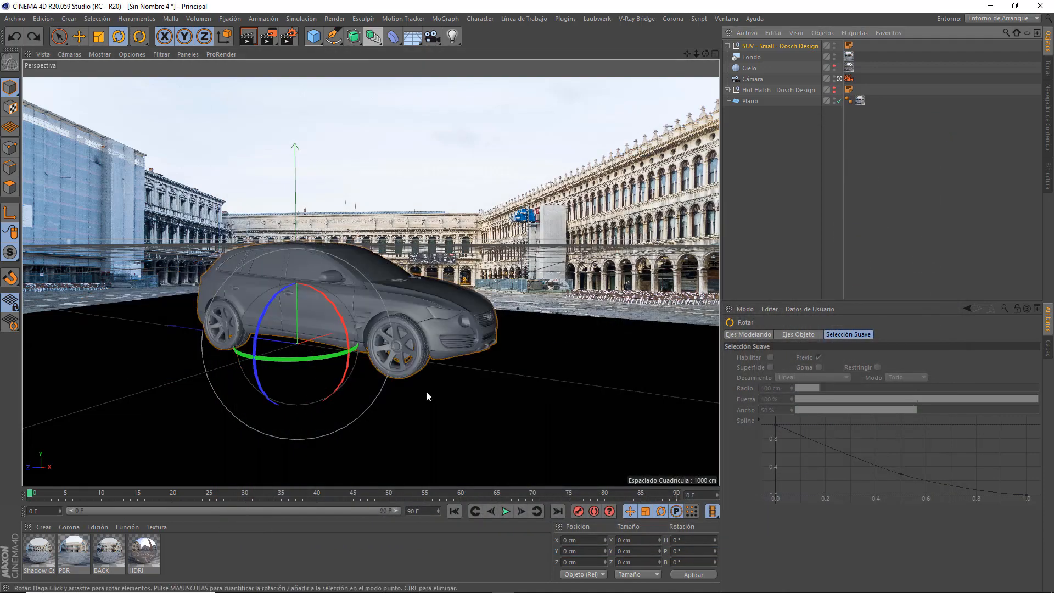
Hide the SUV in the editor and renderer, and show the Hot Hatch again.
click(834, 45)
click(834, 45)
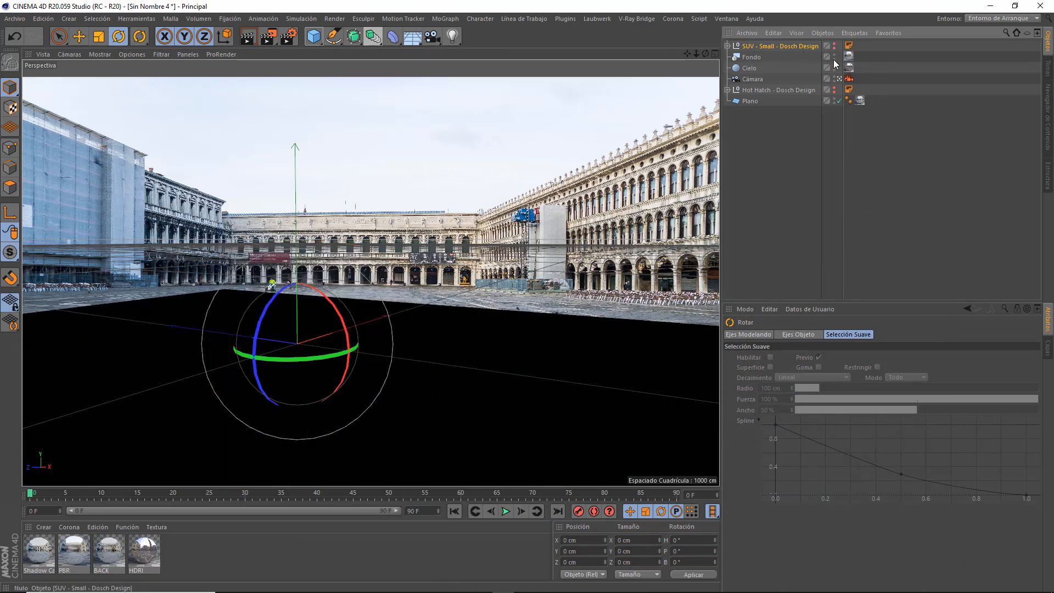
click(835, 88)
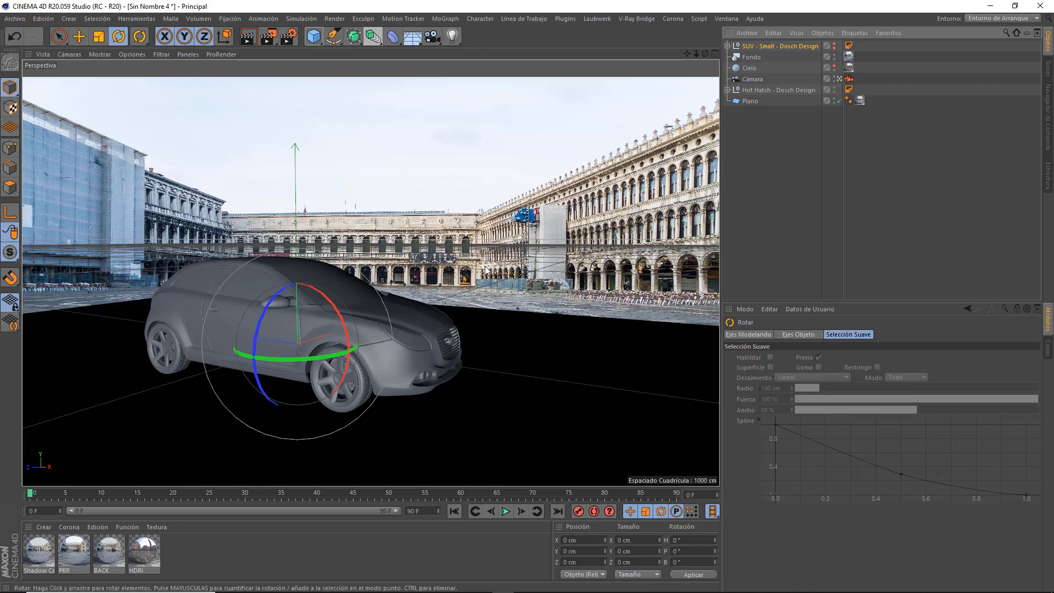
Move the Hot Hatch forward along the Z axis to about Z -184 cm.
click(79, 36)
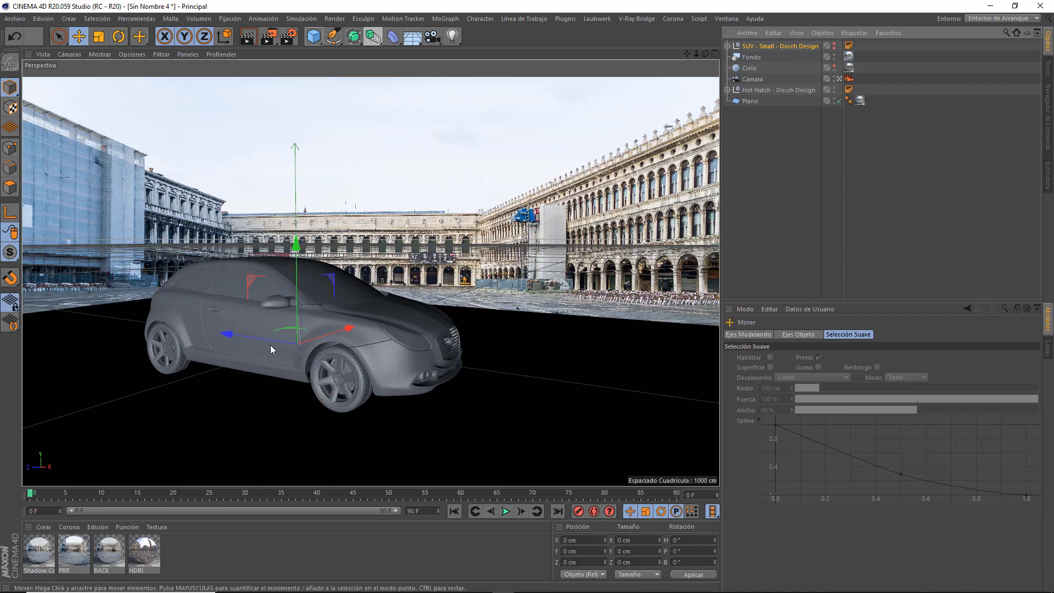
click(258, 345)
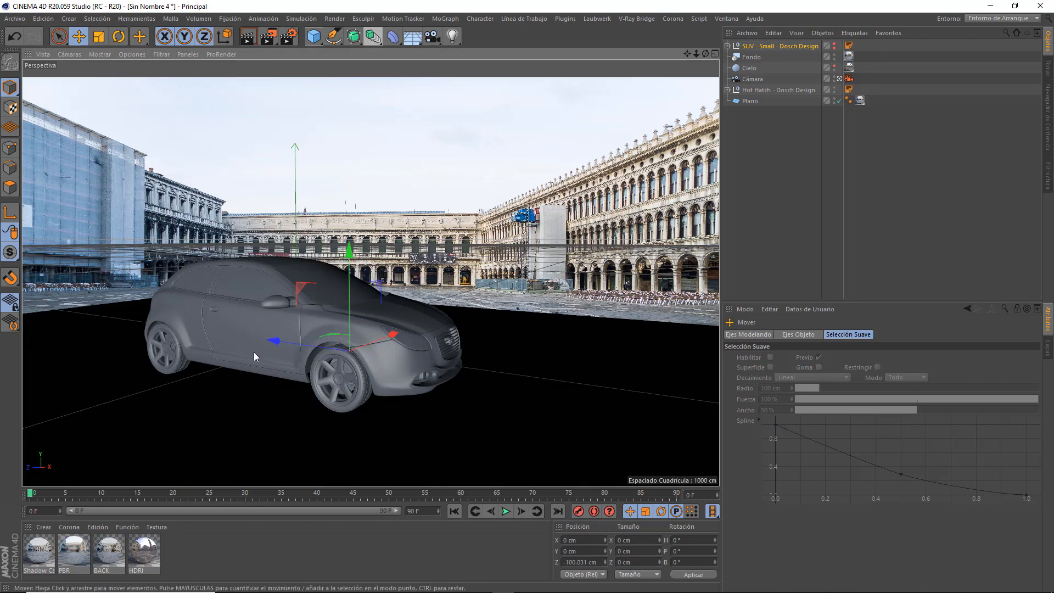
key(ctrl+z)
click(754, 92)
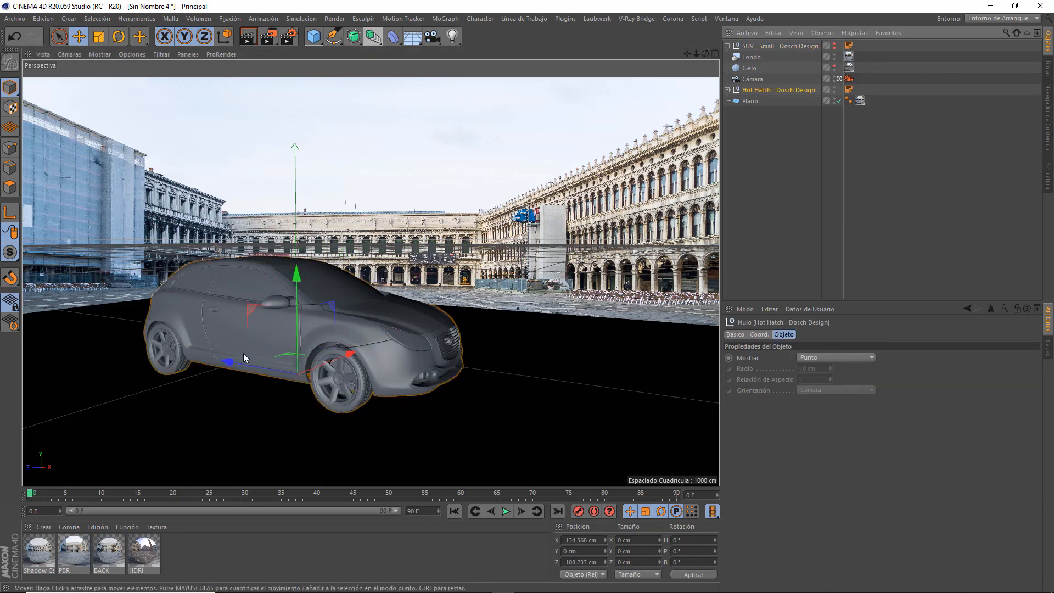
drag(238, 366, 280, 377)
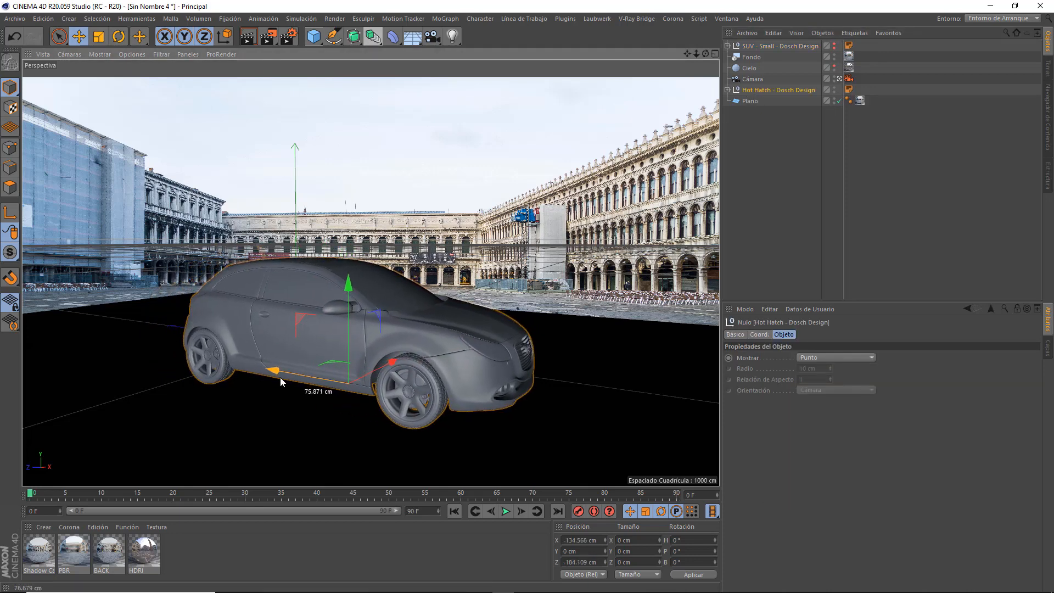
click(724, 19)
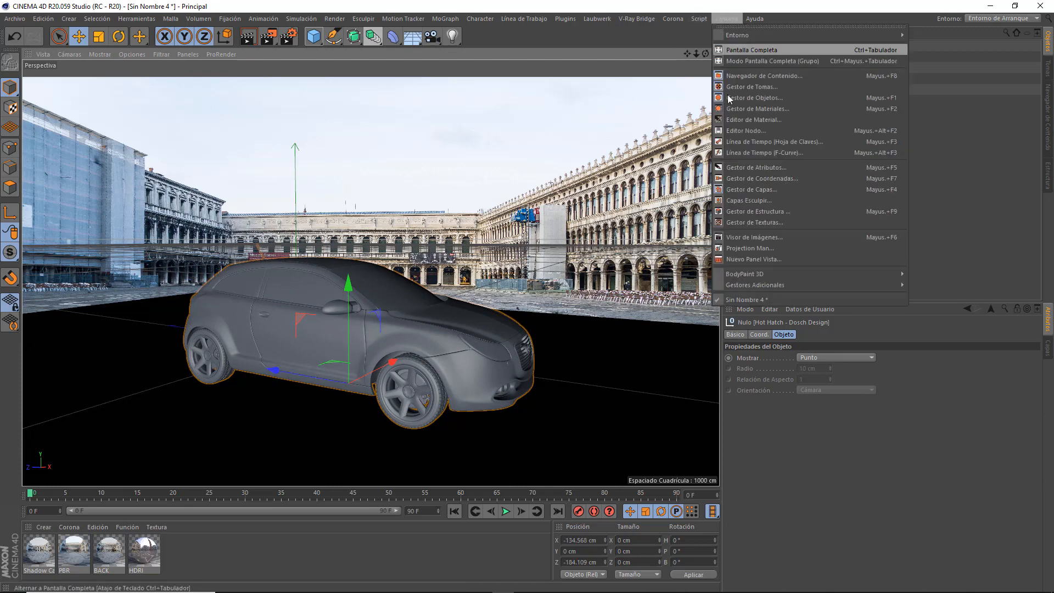
mouse_move(735, 278)
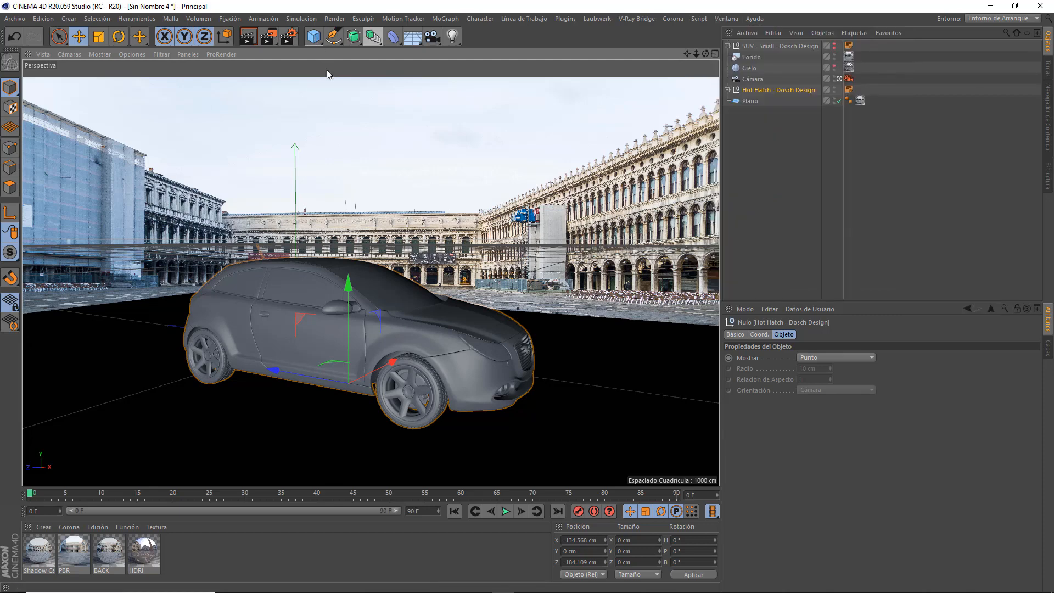
Add a sphere in front of the car at about Z -442 cm and set it to 60 segments.
click(315, 39)
drag(315, 40, 587, 69)
drag(239, 344, 544, 378)
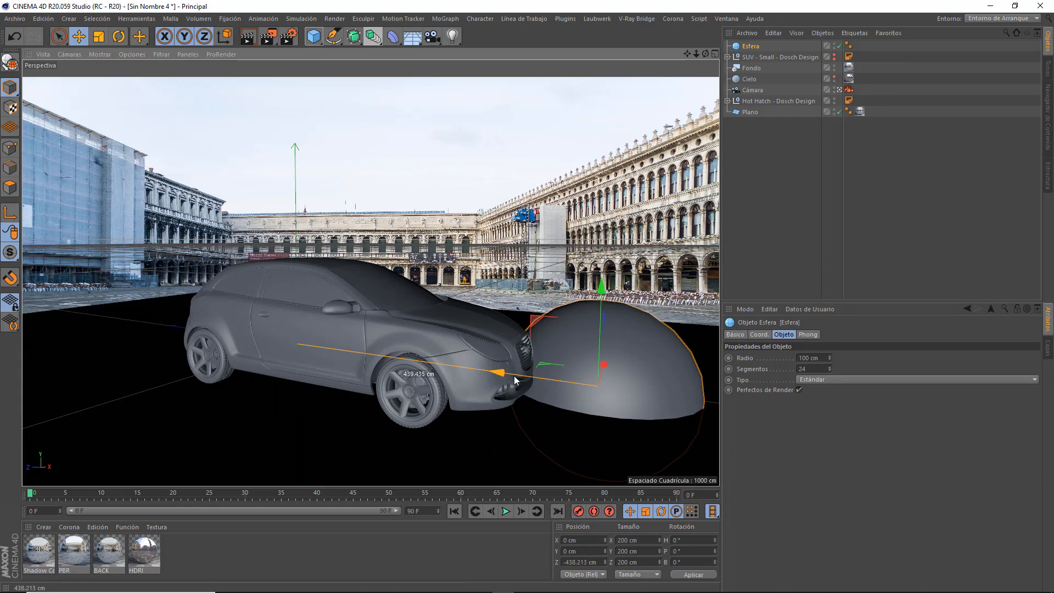
click(821, 369)
key(Return)
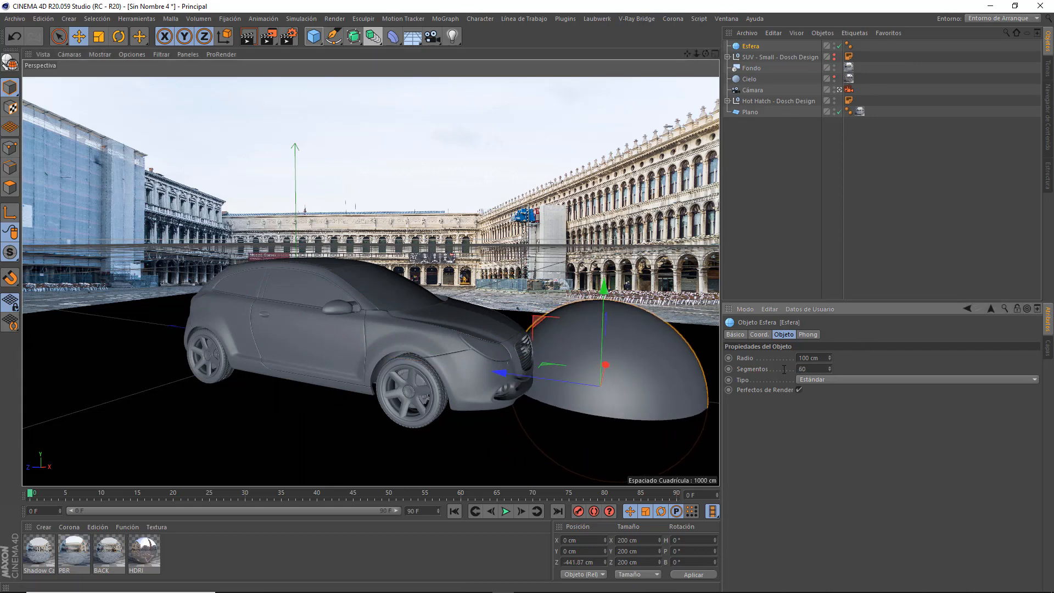
Scale the sphere down to about 87 cm and raise it to about Y 40 cm so it rests on the ground.
click(98, 36)
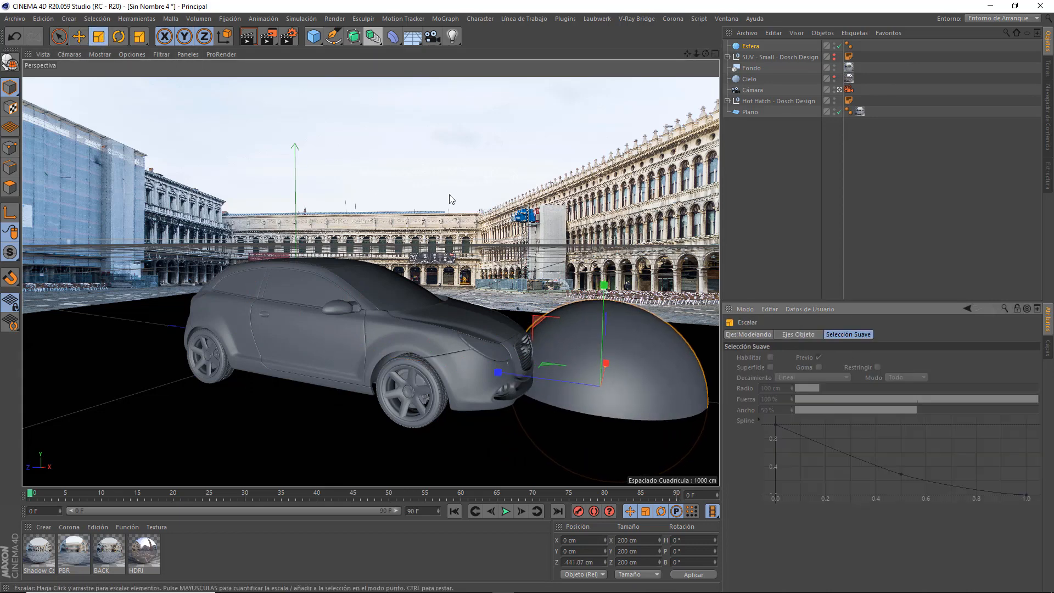
drag(340, 258, 230, 281)
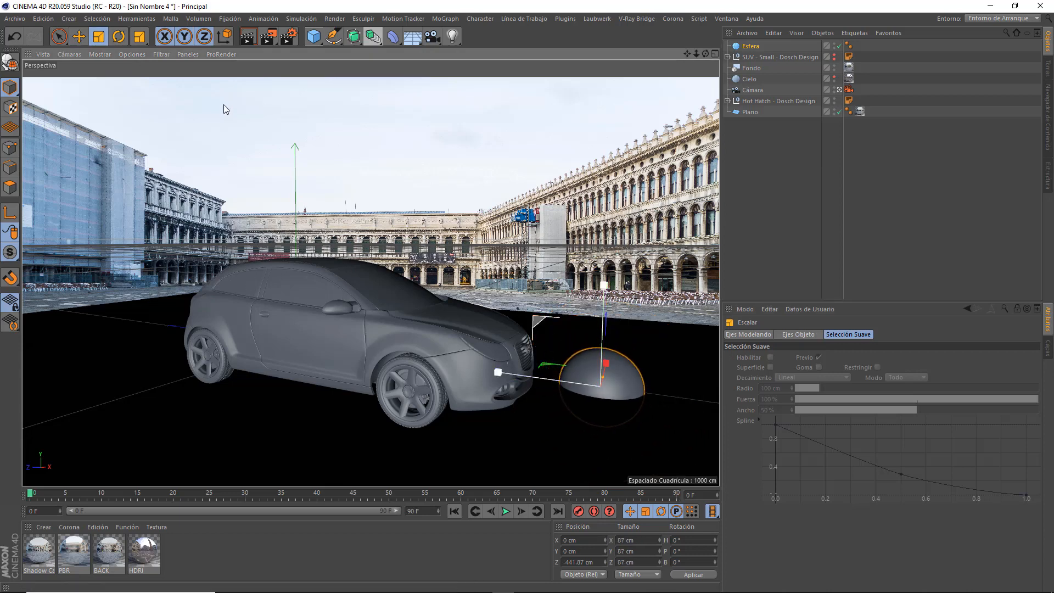
click(78, 37)
drag(605, 340, 617, 253)
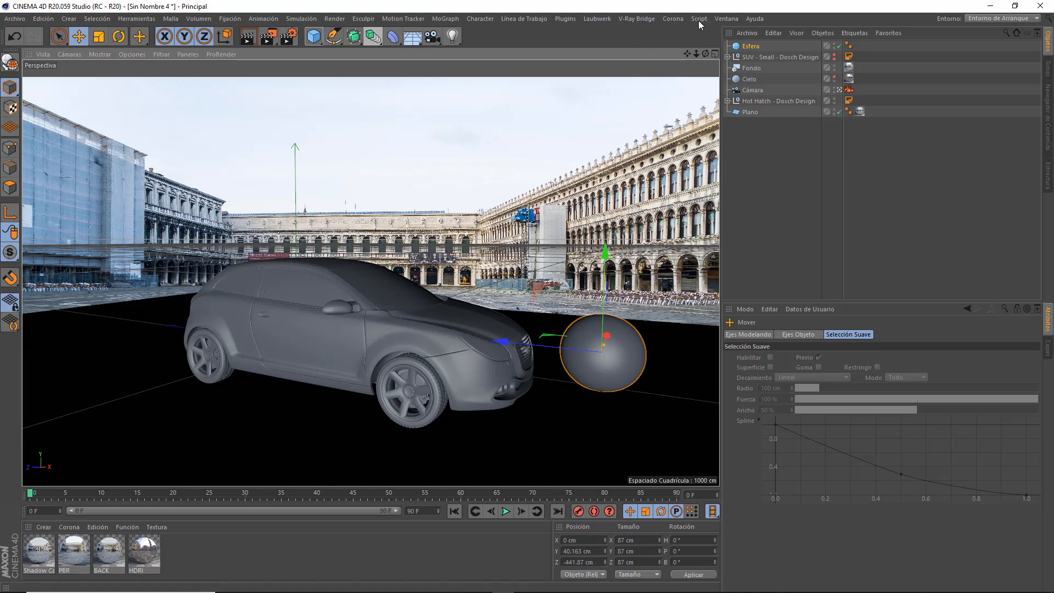
Start Corona interactive rendering of the car and sphere, and reposition the render window over the viewport.
click(637, 19)
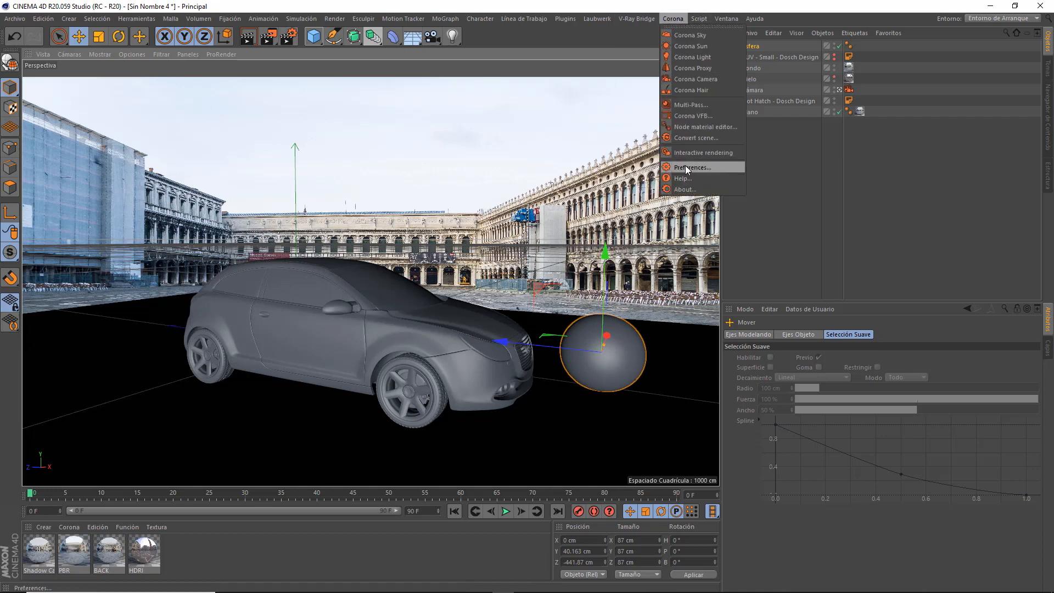
click(692, 153)
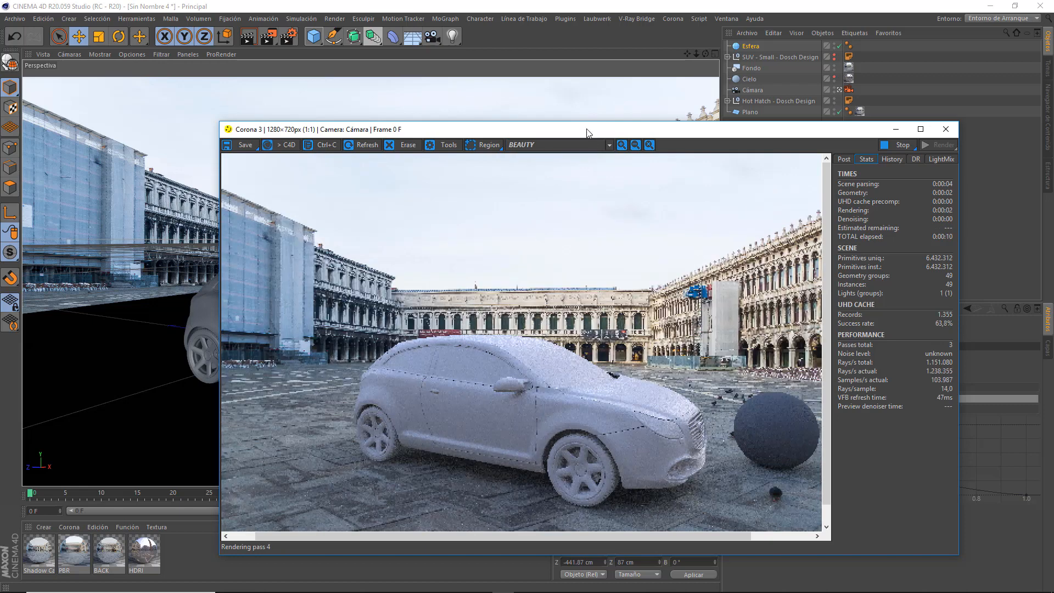
drag(587, 133, 491, 93)
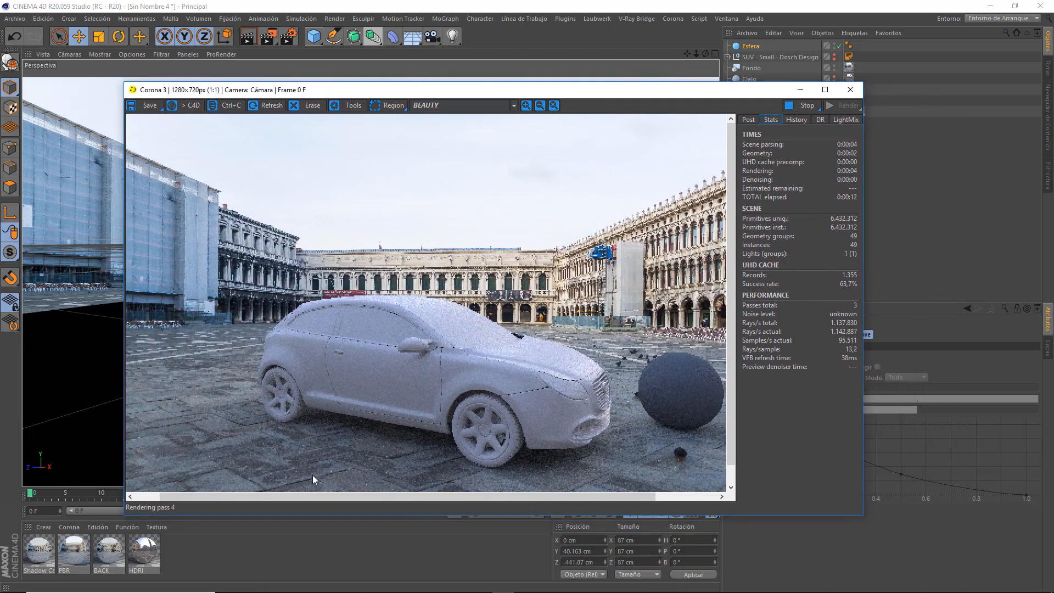